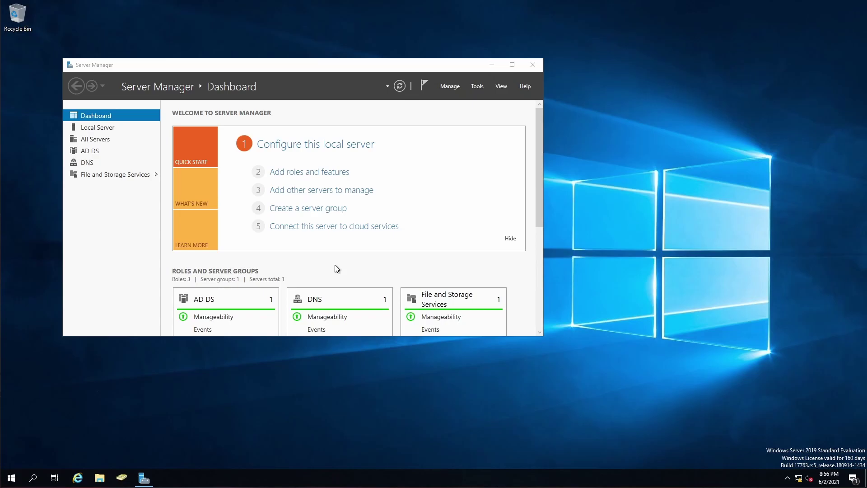
Run Enable-PSRemoting in an elevated Windows PowerShell window, then close it
right_click(14, 479)
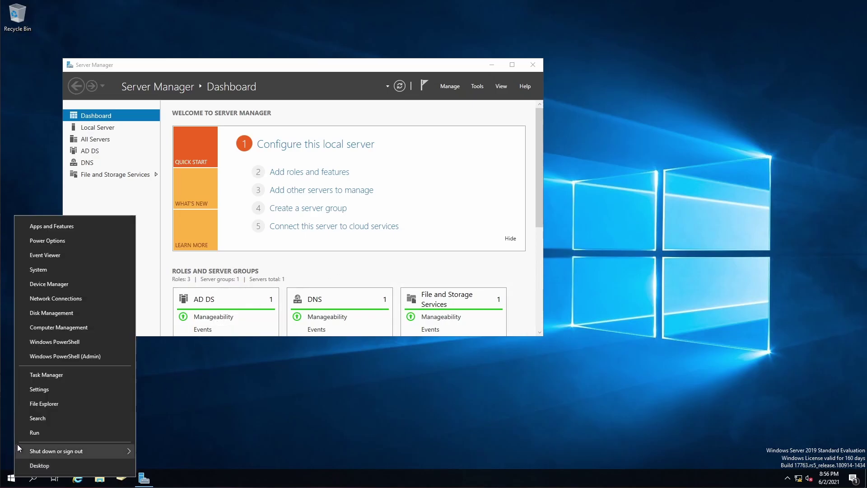
click(44, 358)
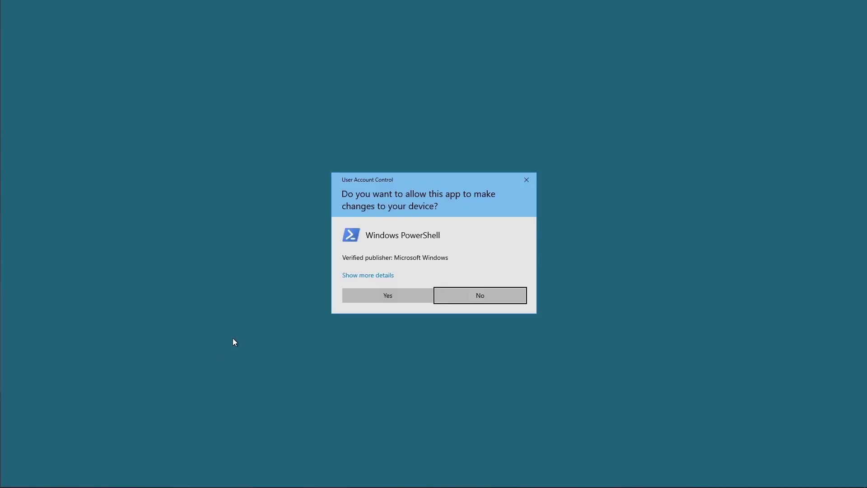
click(390, 292)
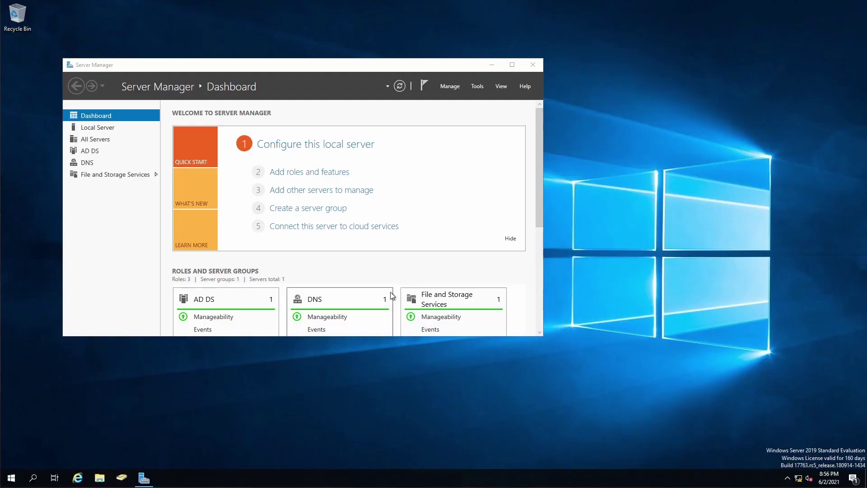
text(Enable)
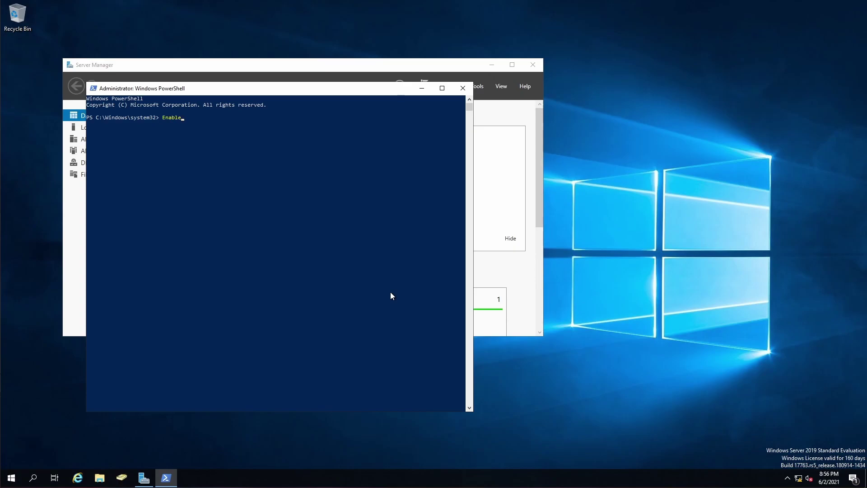
text(-PSRe)
text(mote)
text(ng)
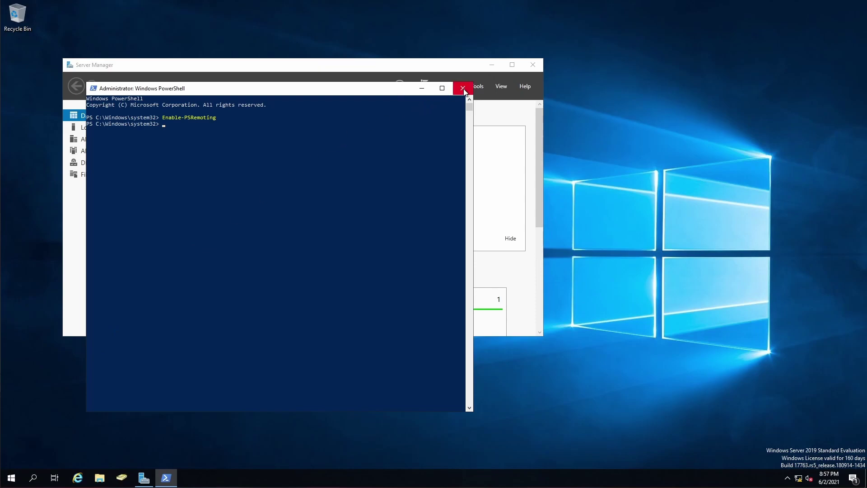
click(410, 155)
click(467, 90)
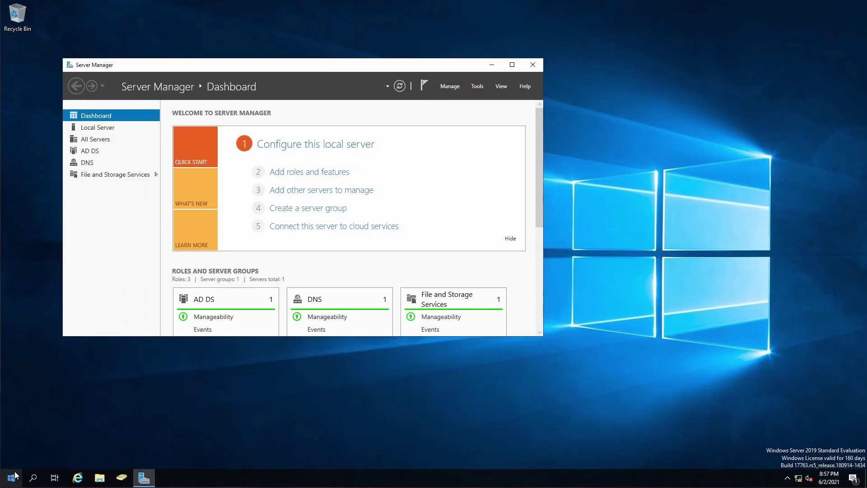
Open Event Viewer, start the Event Collector service via Subscriptions, and minimize the viewer
click(11, 477)
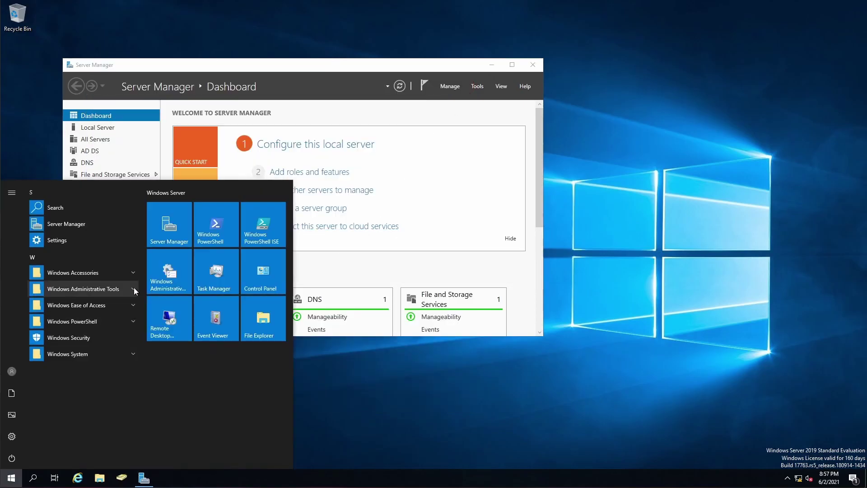
text(event)
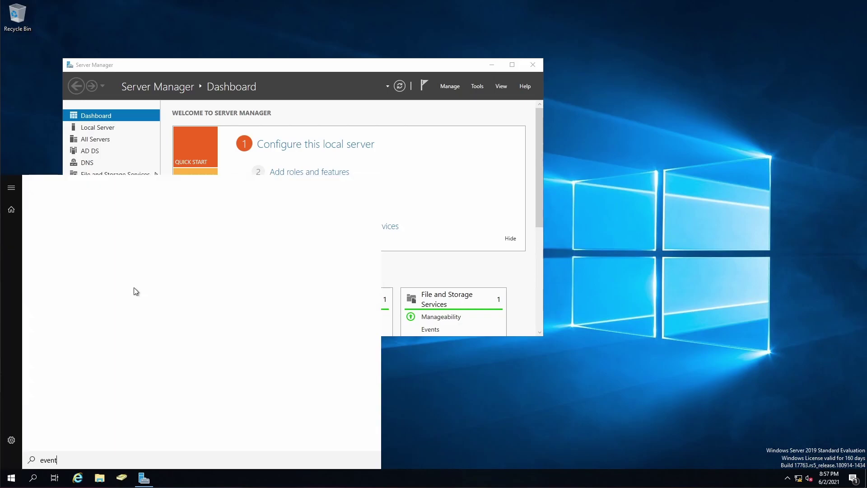
key(Return)
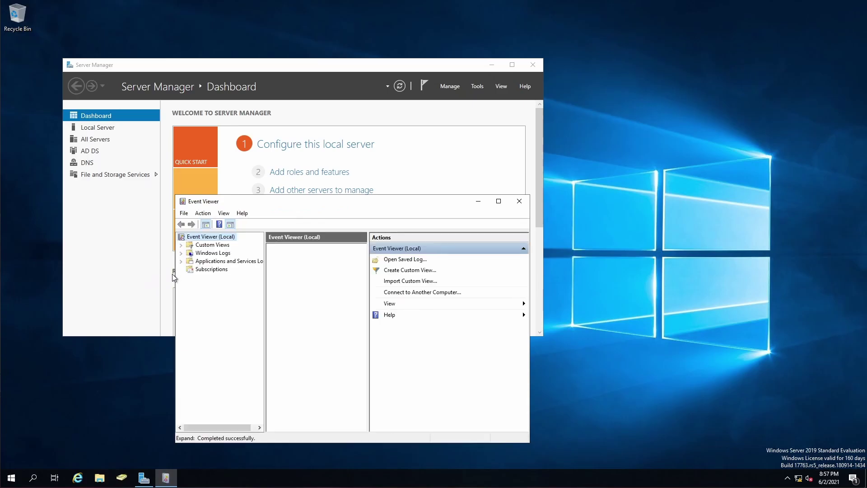
double_click(294, 200)
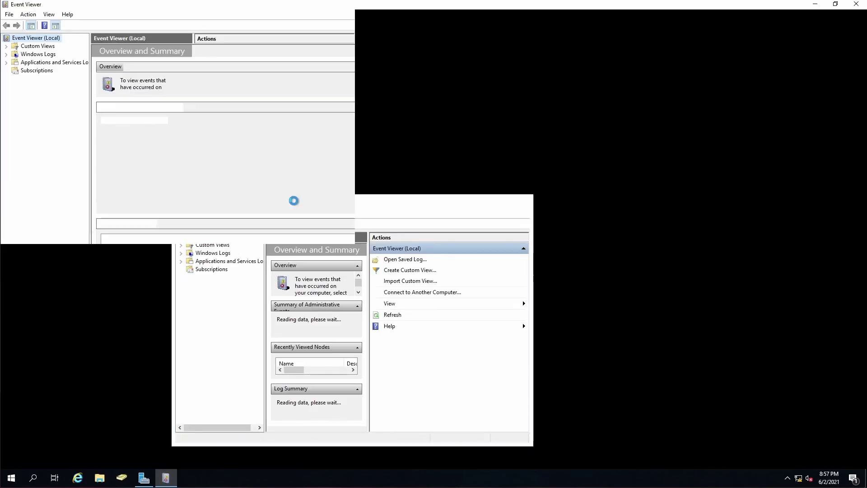
click(30, 72)
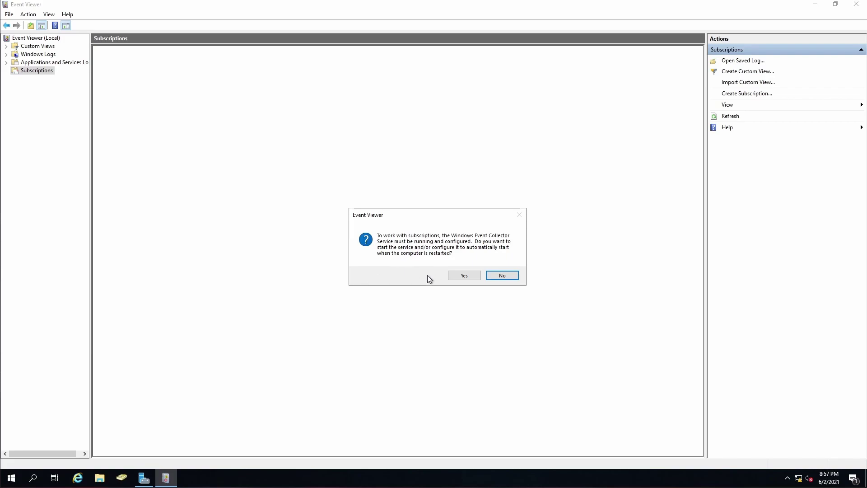
click(470, 276)
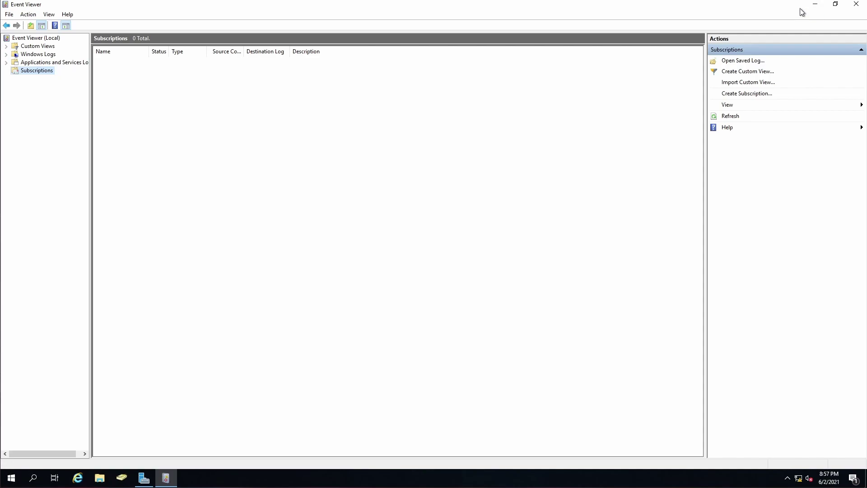
click(815, 5)
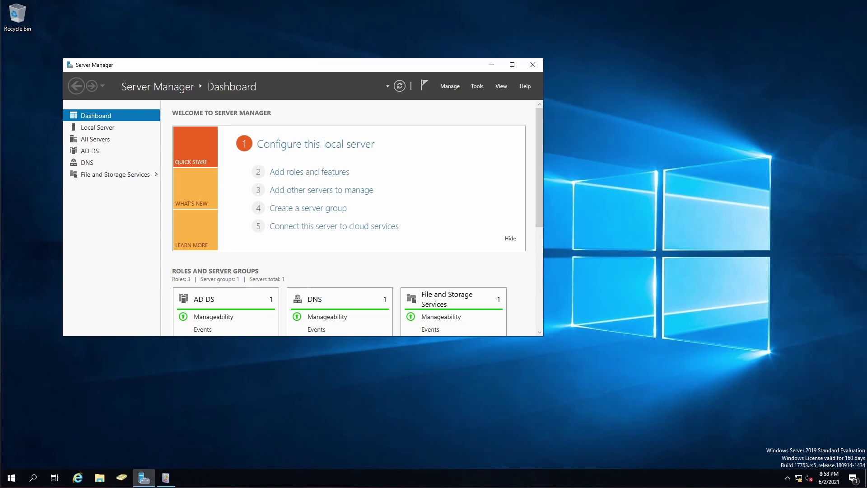
Launch Group Policy Management from the Start search and maximize it
click(13, 478)
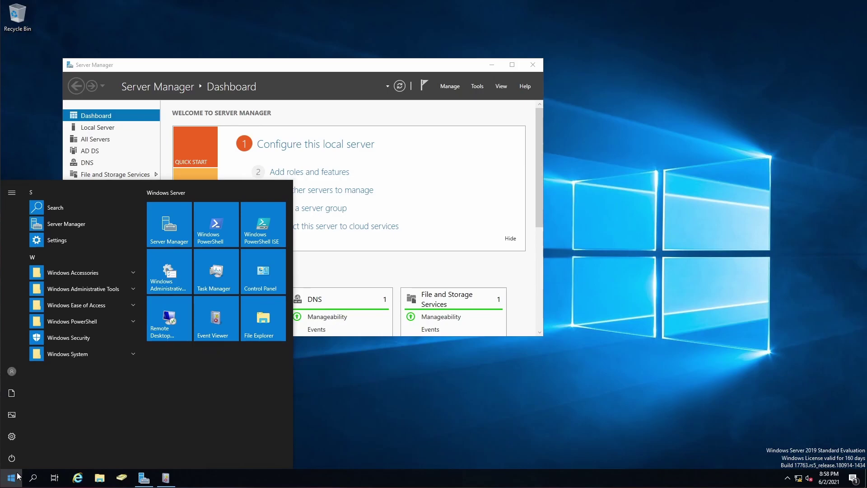
text(group)
key(Return)
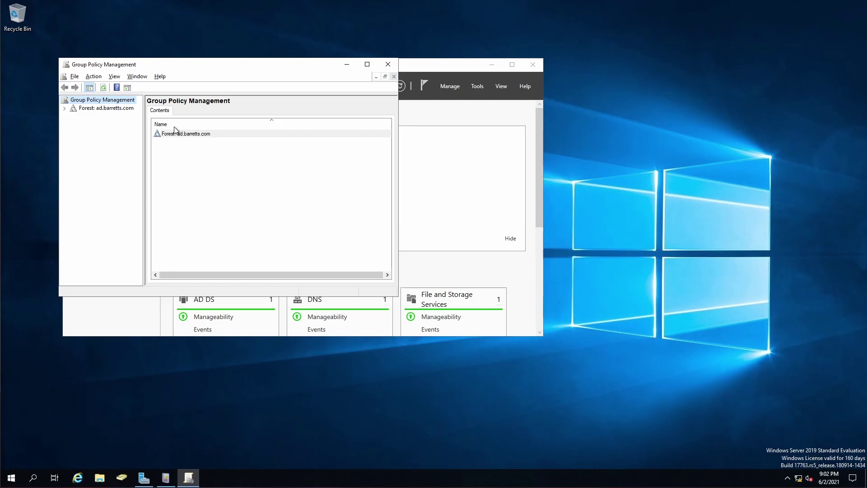
double_click(221, 68)
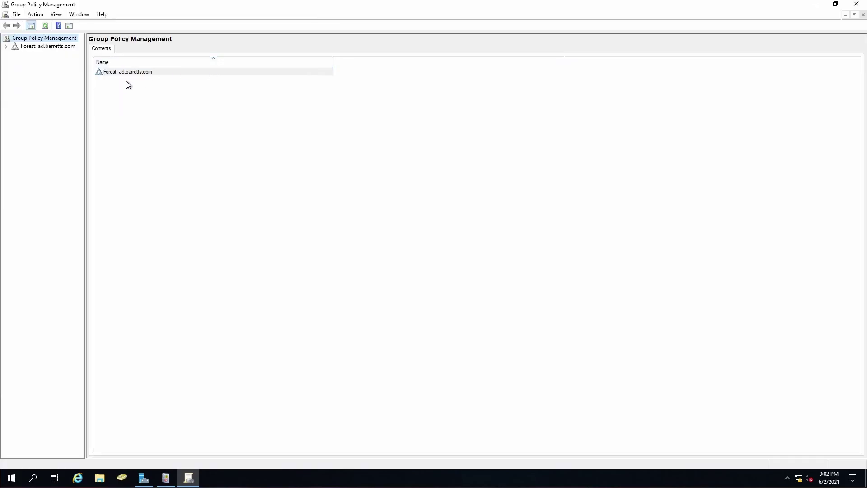
Expand ad.barretts.com down to the Computers OU and widen the tree pane
click(6, 46)
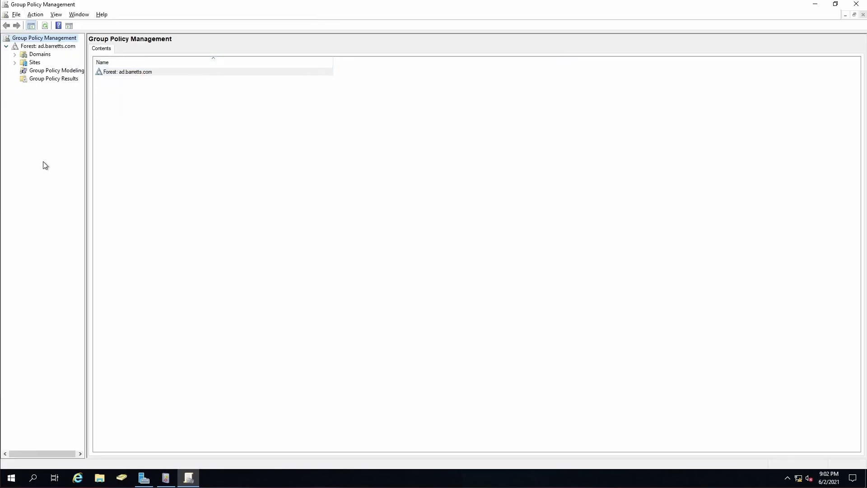
click(15, 54)
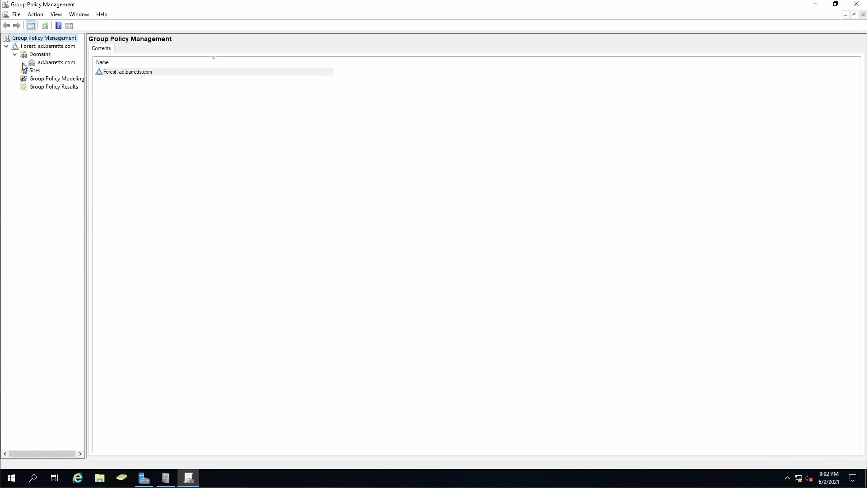
click(24, 63)
click(32, 87)
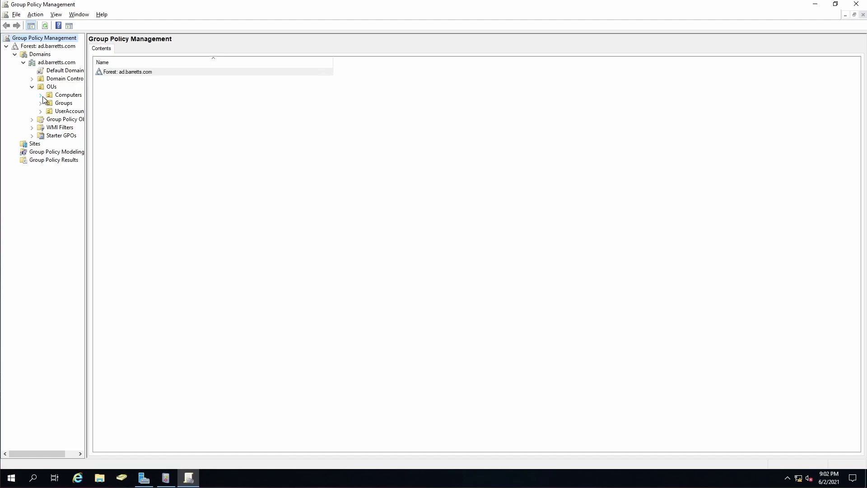
click(41, 95)
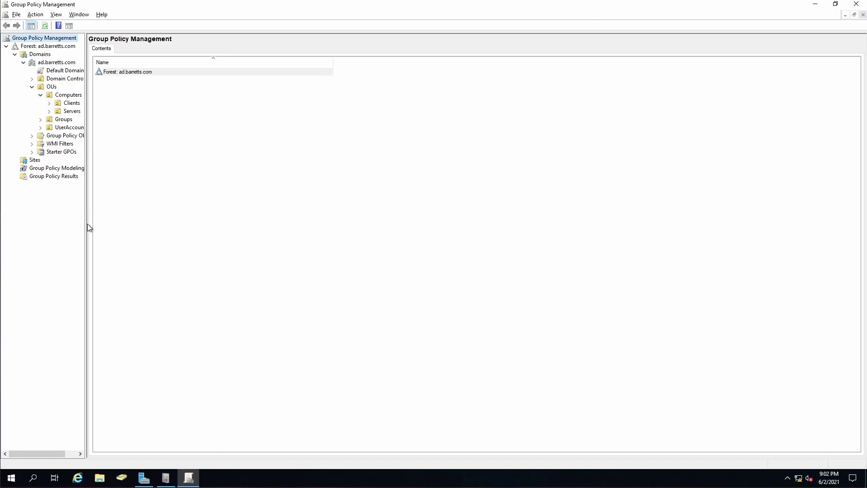
drag(86, 234, 134, 230)
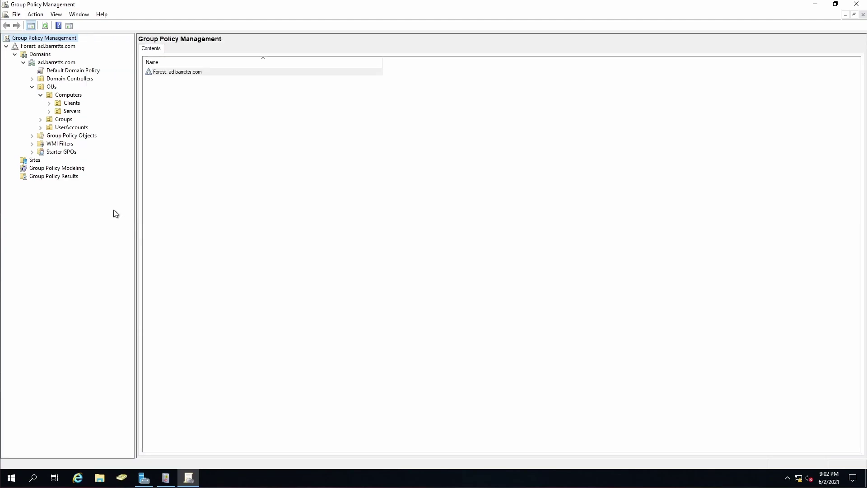
Create a GPO named WinRM linked to the Computers OU and open it for editing
right_click(61, 95)
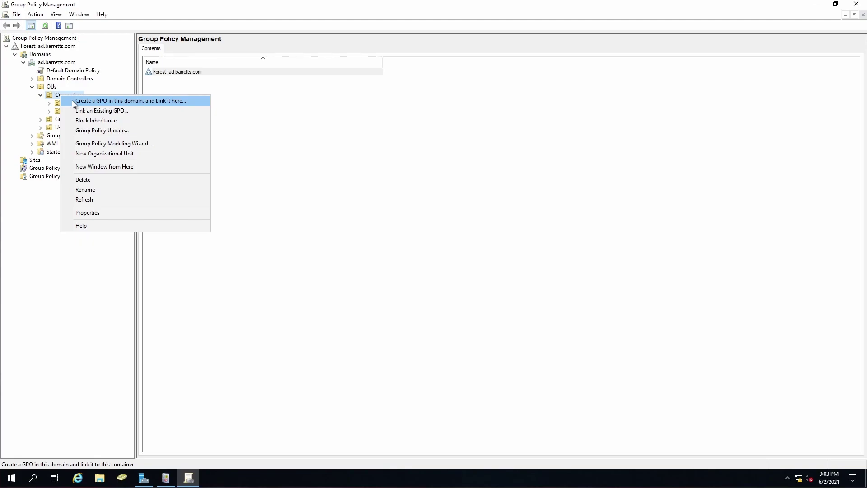
click(72, 100)
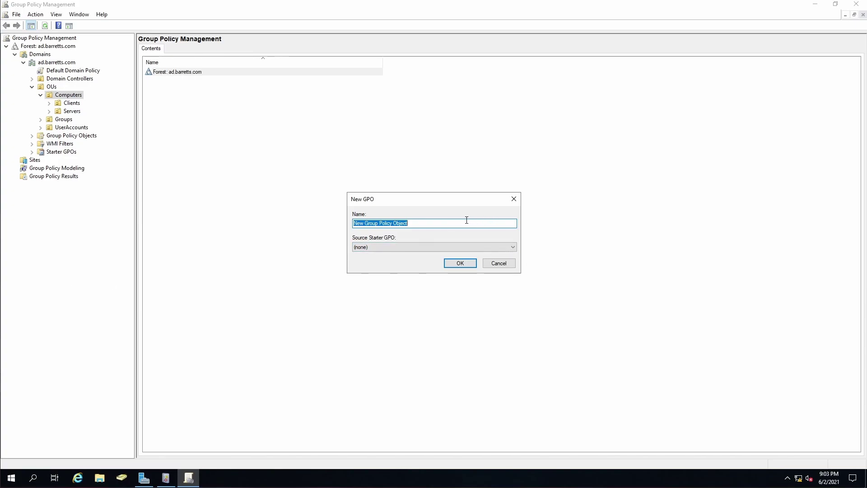
text(WinRM)
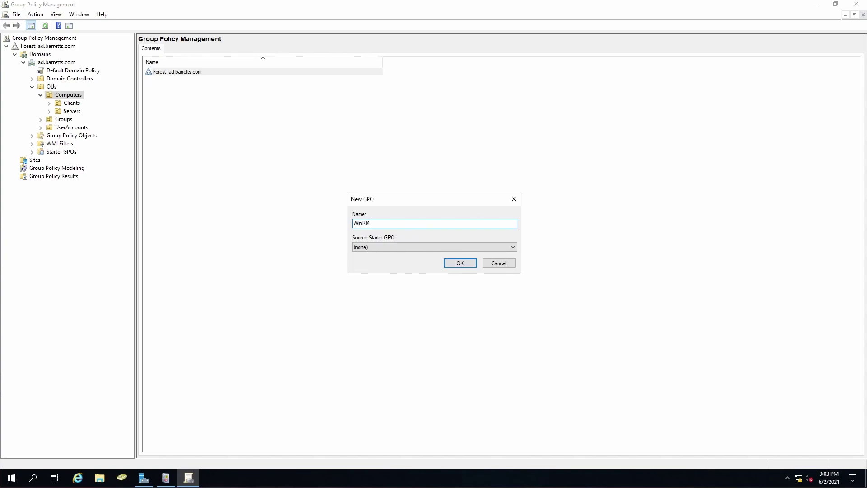
click(459, 266)
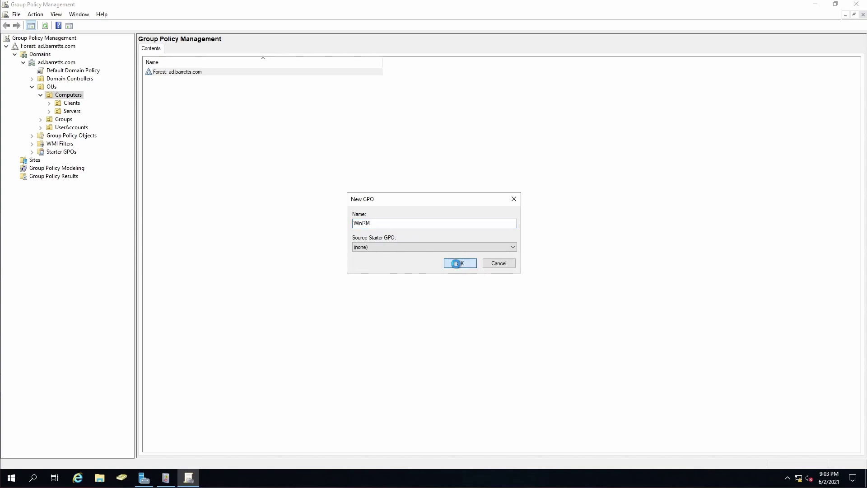
right_click(74, 106)
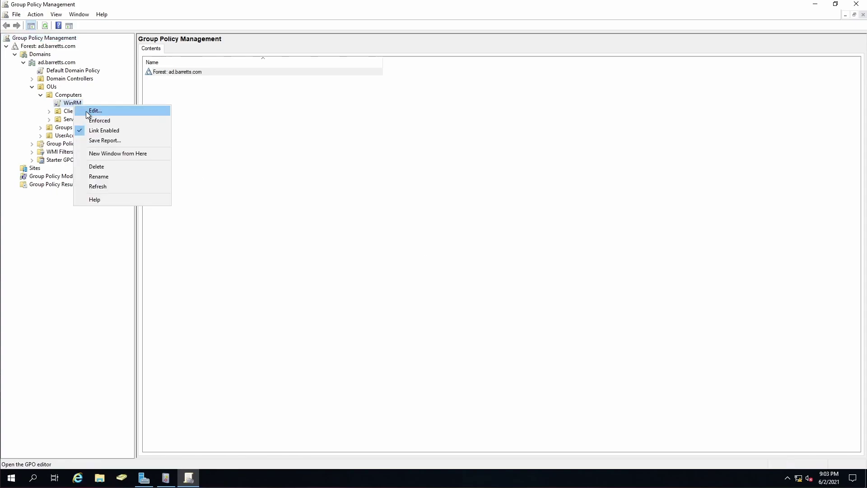
click(86, 111)
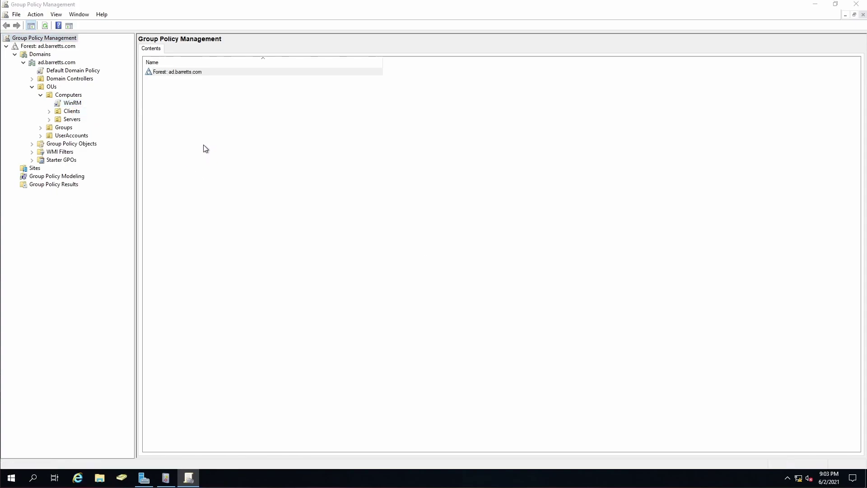
Navigate Administrative Templates > Windows Components > Windows Remote Management (WinRM) > WinRM Service
double_click(210, 42)
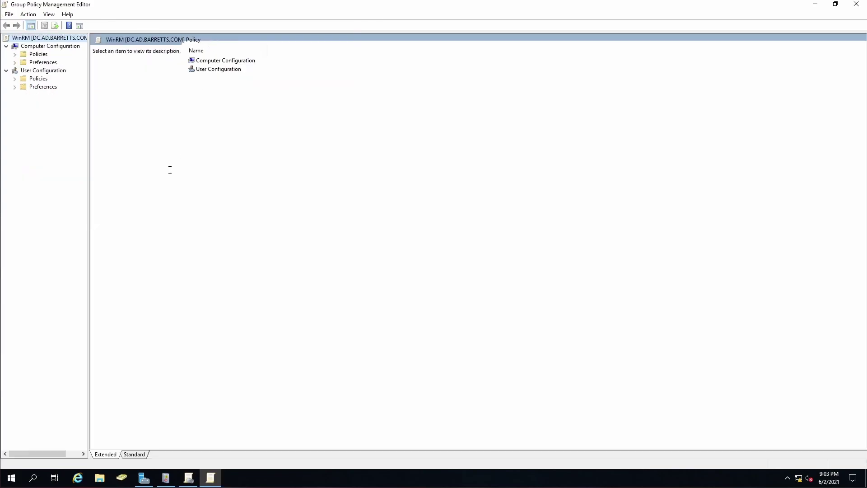
drag(89, 200, 150, 200)
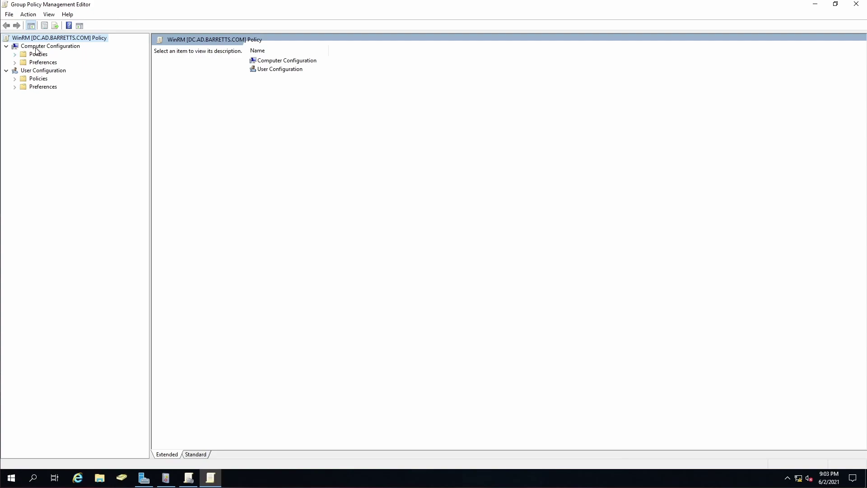
click(15, 55)
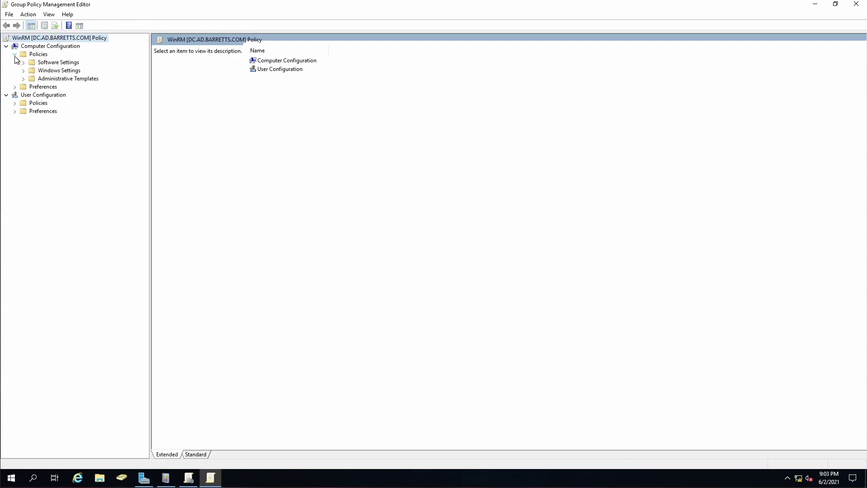
click(24, 79)
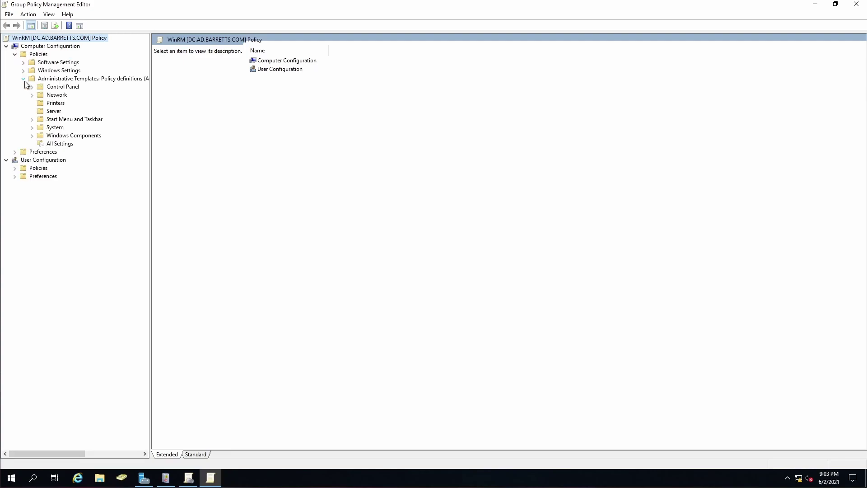
click(31, 136)
scroll(56, 183, down, 2)
scroll(58, 183, down, 10)
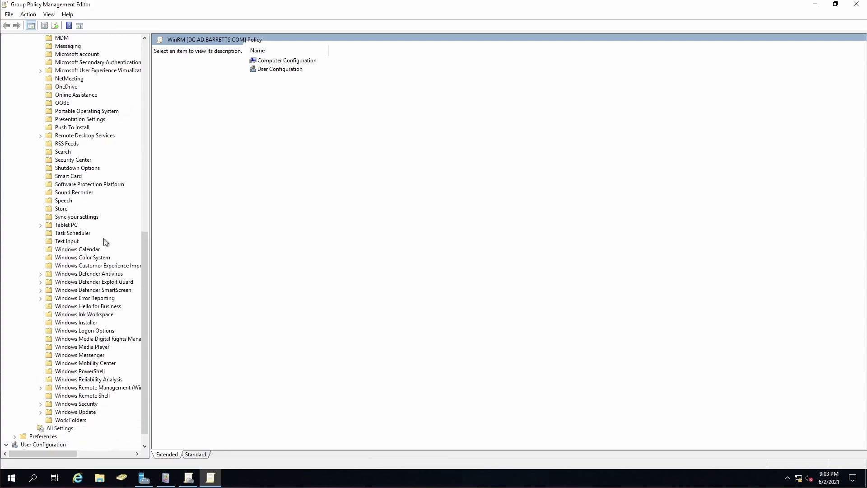
click(40, 388)
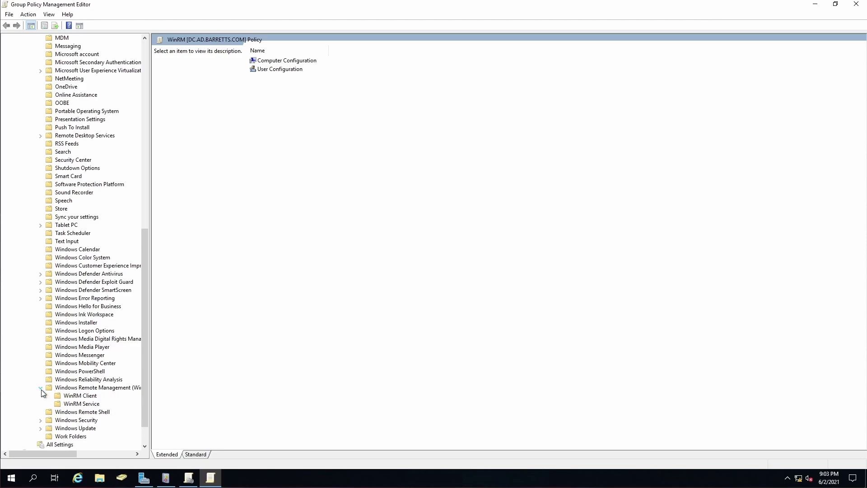
click(81, 404)
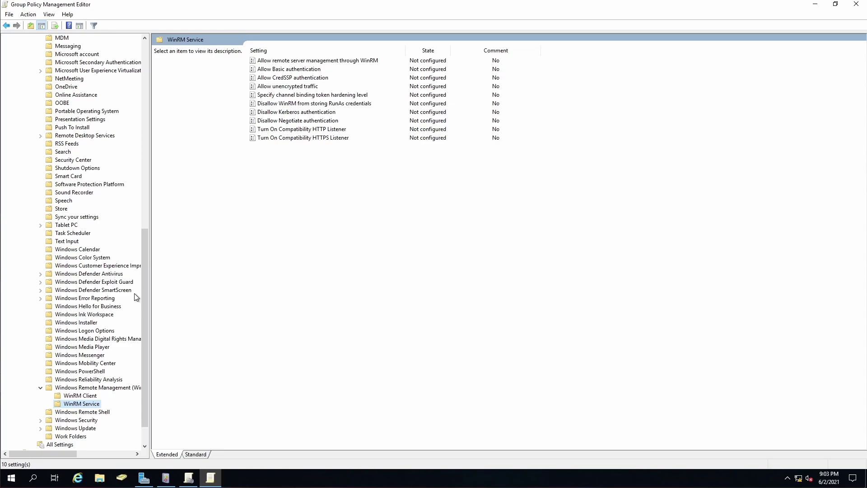
Enable Allow remote server management through WinRM with IPv4 and IPv6 filters set to *
right_click(275, 62)
click(289, 69)
click(64, 105)
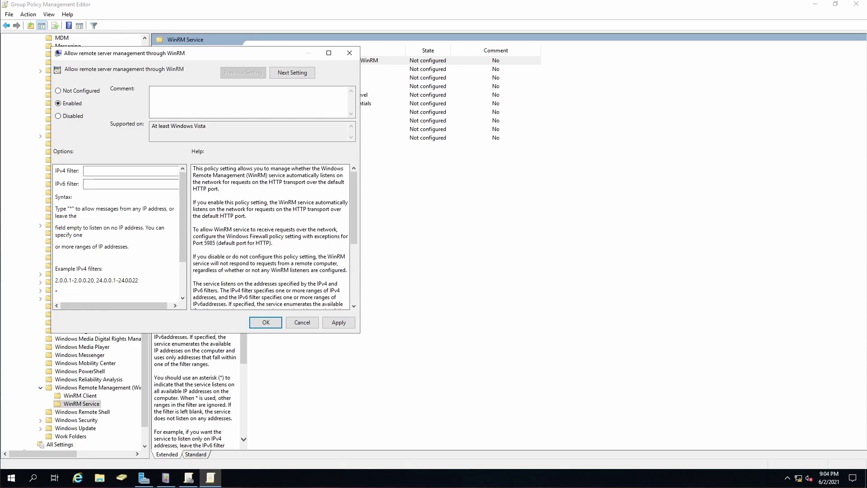
click(150, 170)
text(*)
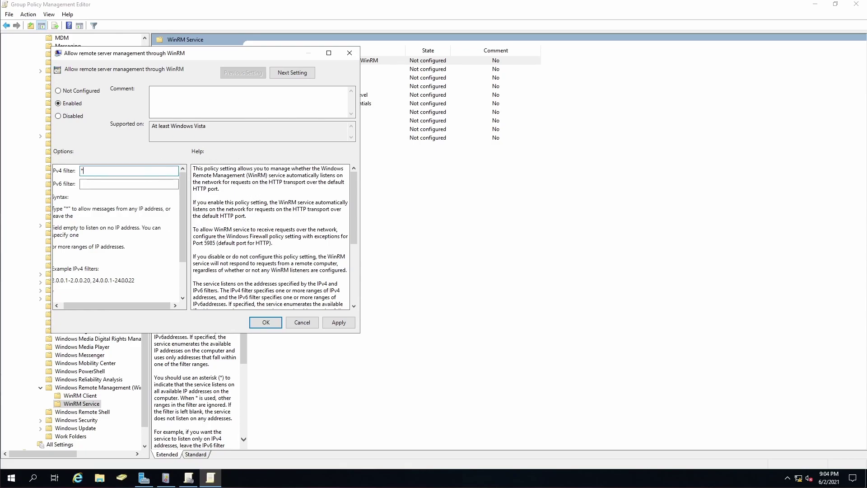
click(125, 184)
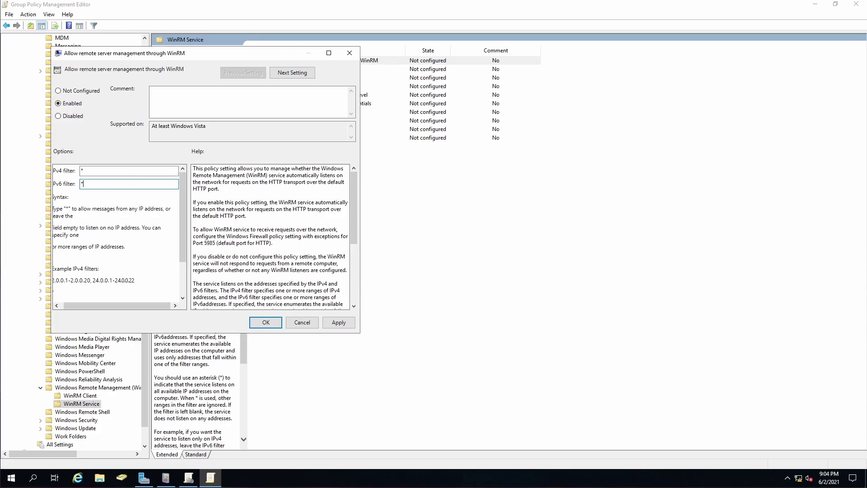
click(335, 323)
click(266, 323)
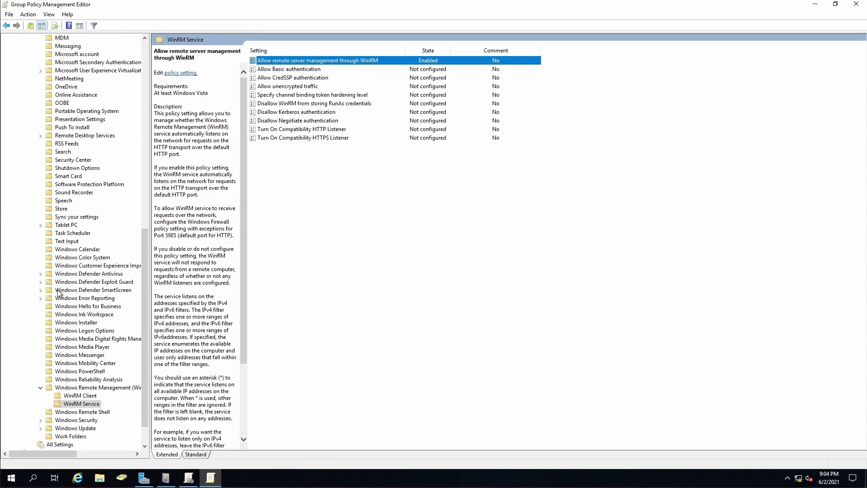
Show the Event Forwarding policies and bring up actions for Configure target Subscription Manager
scroll(59, 293, up, 1)
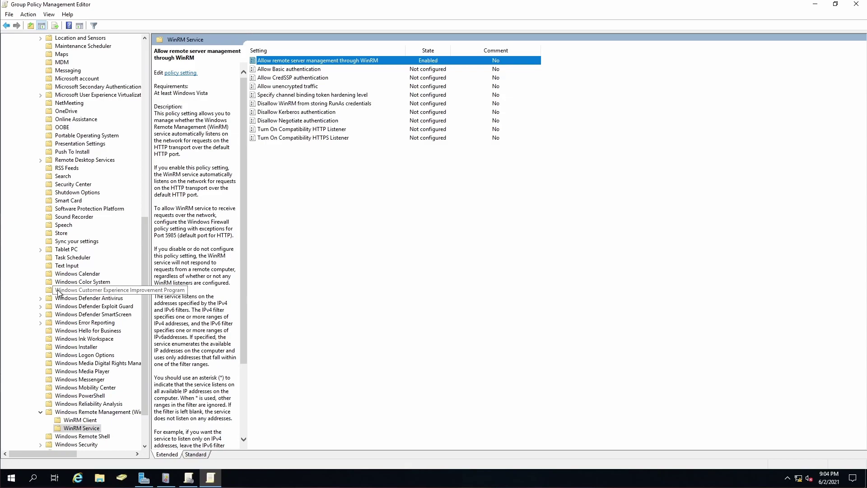
scroll(58, 293, up, 5)
scroll(59, 292, up, 2)
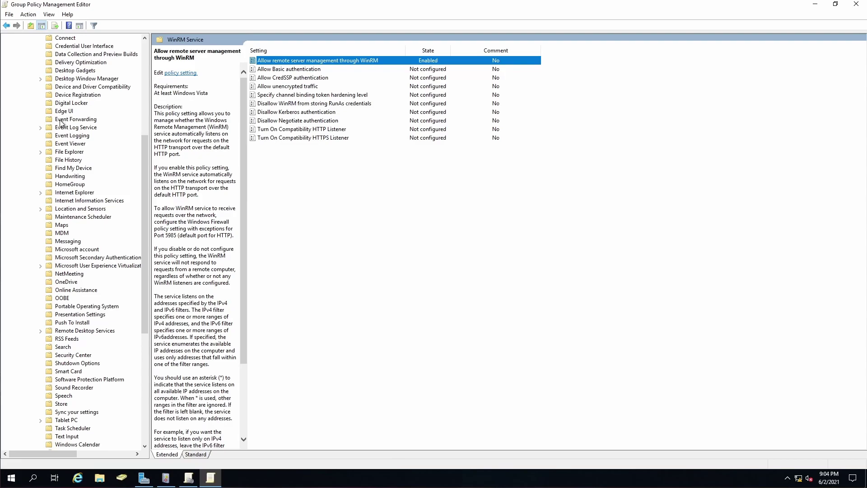
click(62, 120)
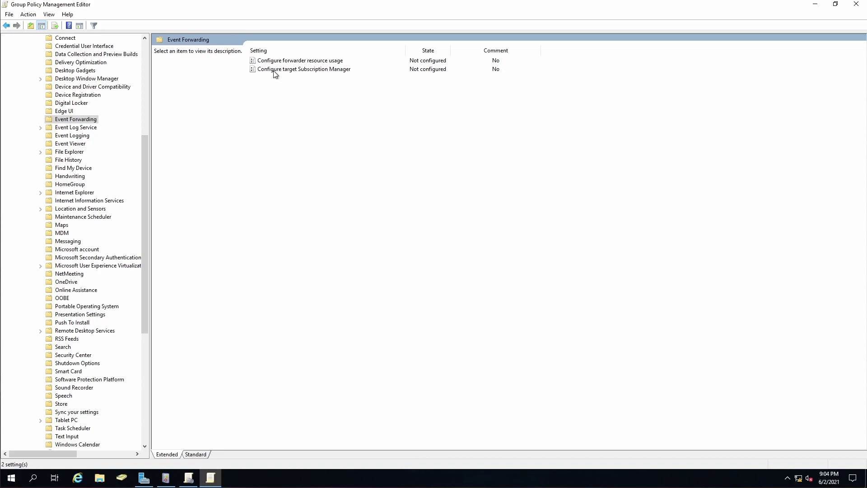
right_click(307, 70)
click(313, 76)
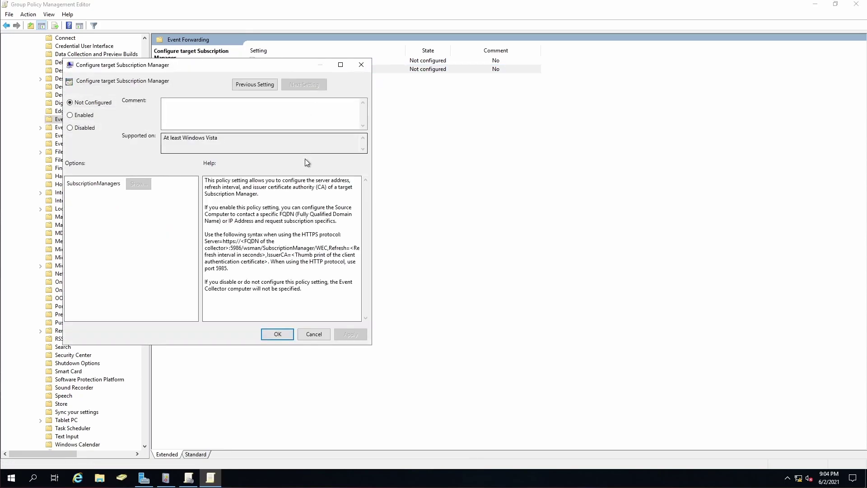
click(71, 117)
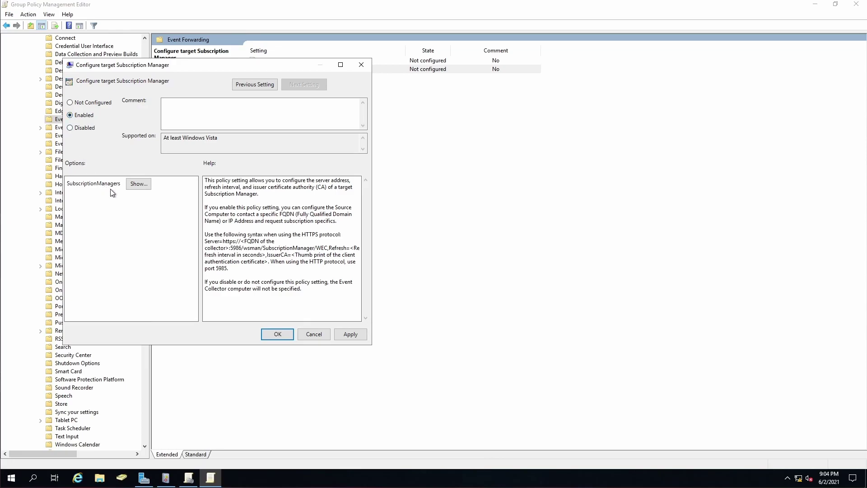
click(139, 185)
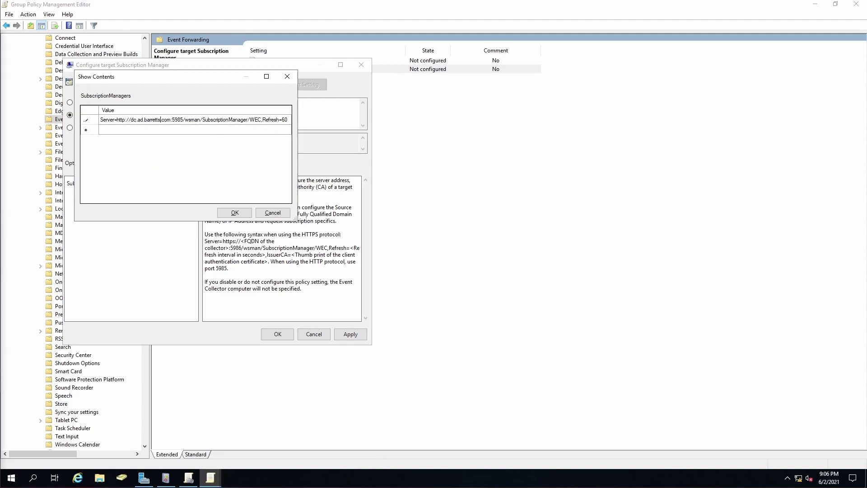
click(243, 213)
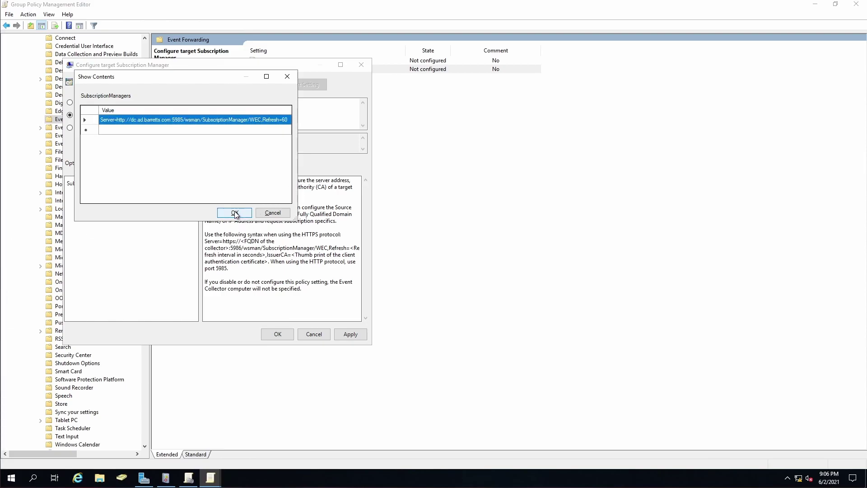
click(235, 213)
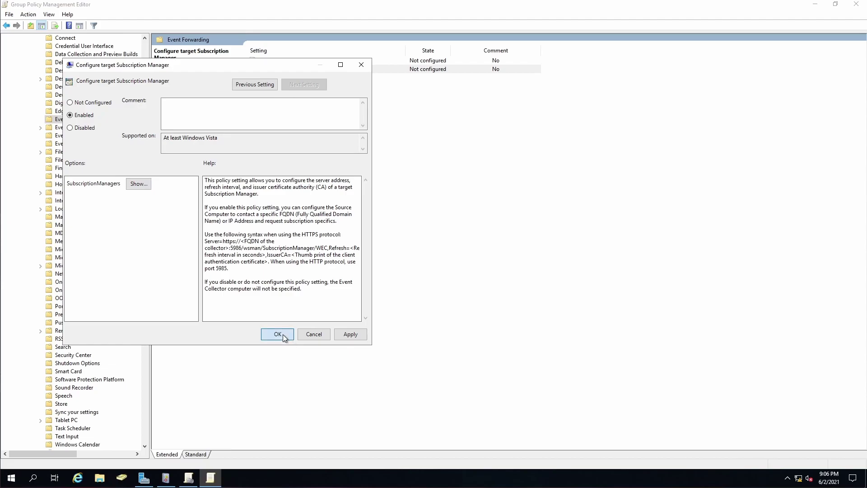
click(277, 335)
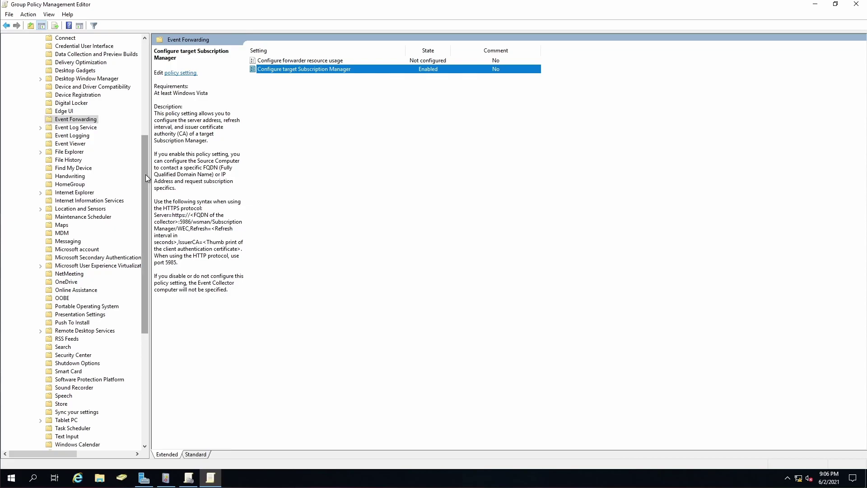
Collapse computer Policies and expand Preferences > Control Panel Settings to the Services node
drag(145, 175, 140, 72)
click(15, 54)
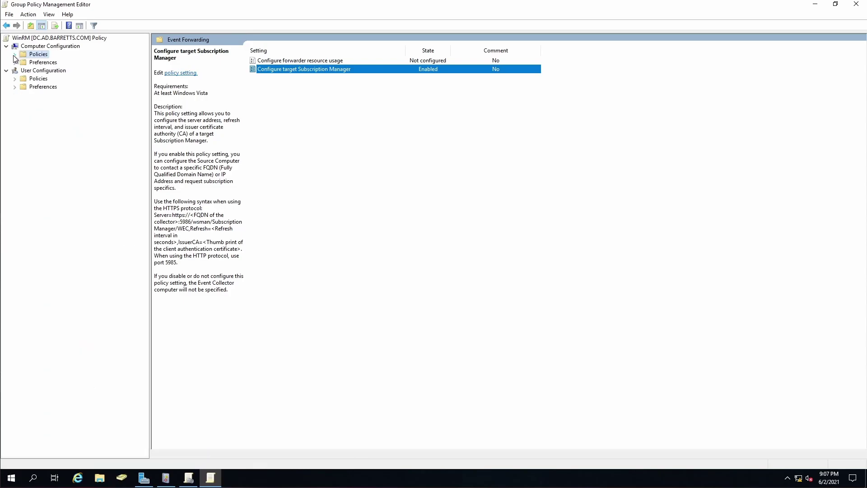
click(15, 64)
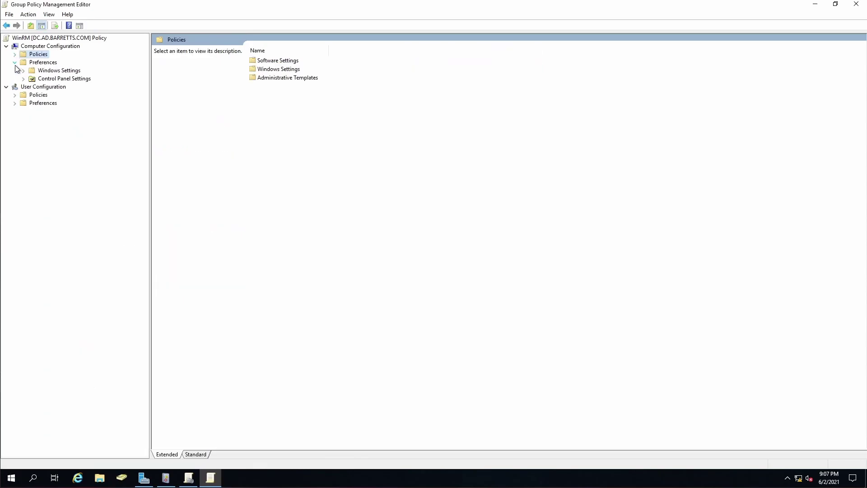
click(23, 78)
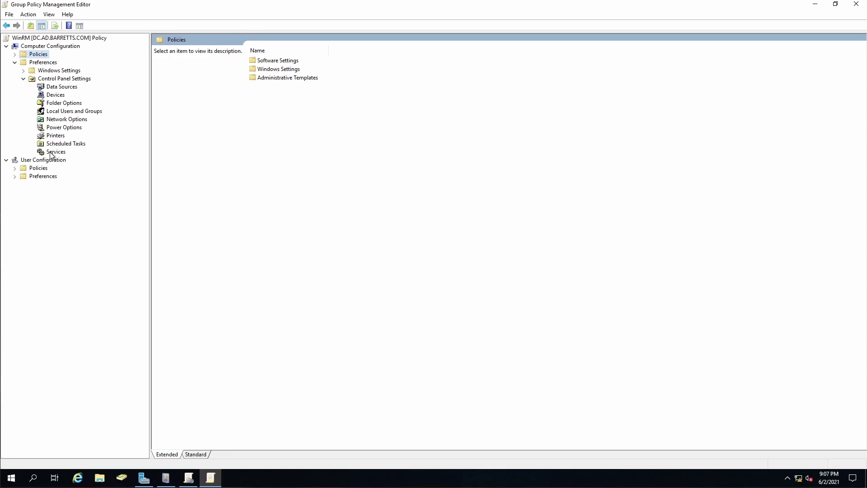
click(51, 153)
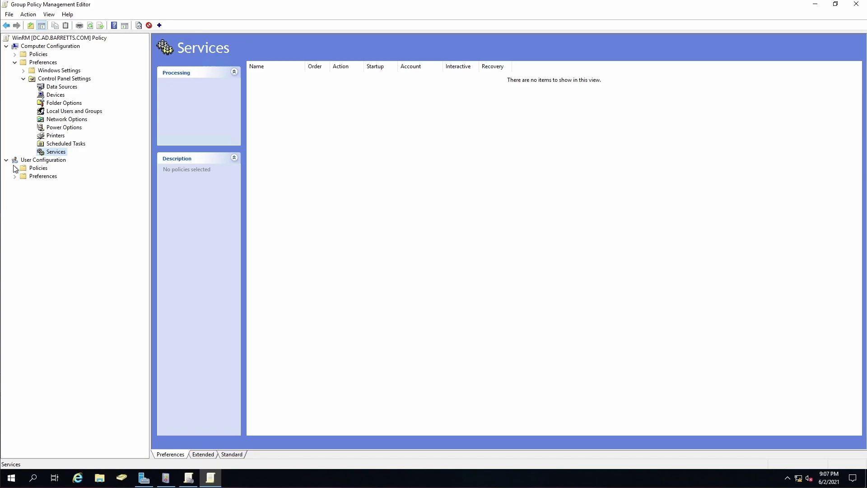
Start a new Service preference item and browse the installed services list
right_click(49, 154)
mouse_move(80, 159)
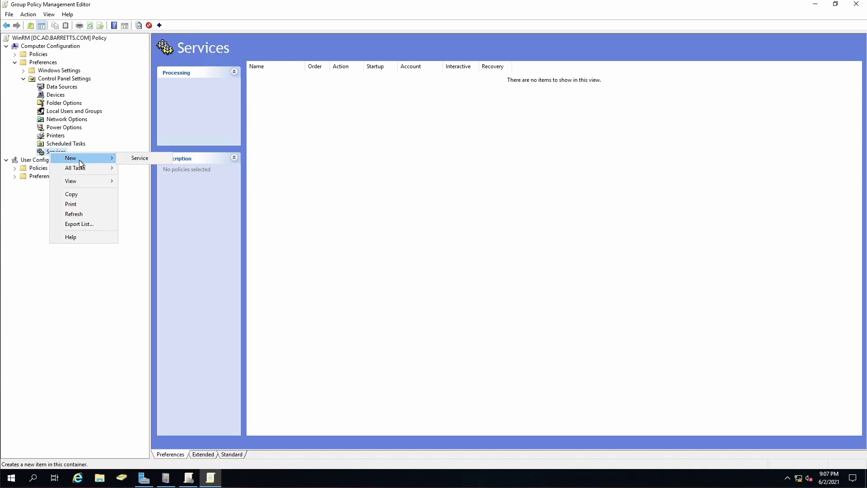
click(137, 158)
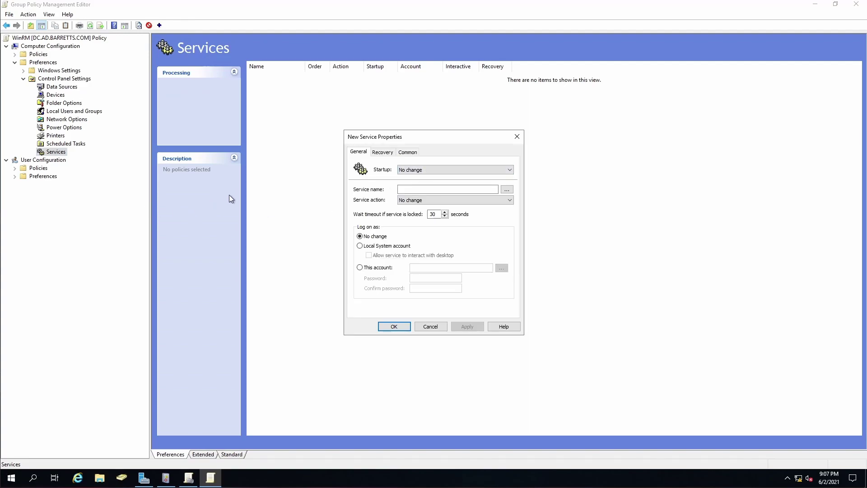
click(506, 190)
scroll(434, 250, down, 12)
scroll(433, 251, down, 6)
scroll(431, 248, down, 15)
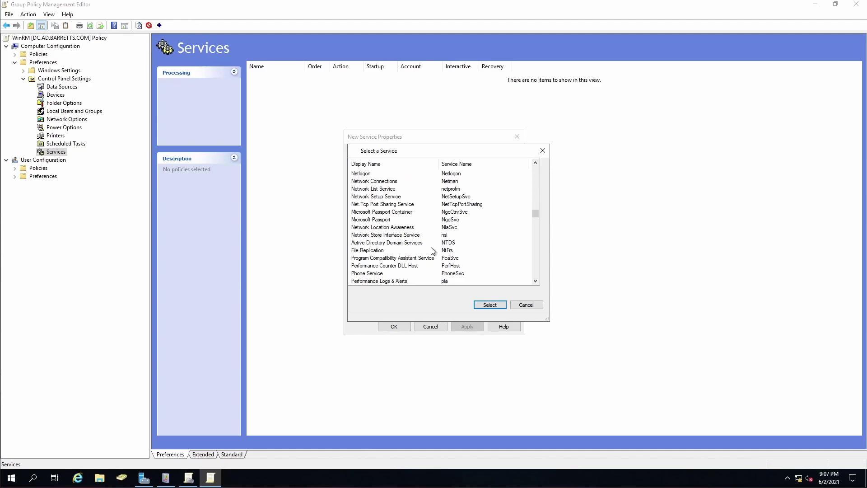
scroll(432, 248, down, 16)
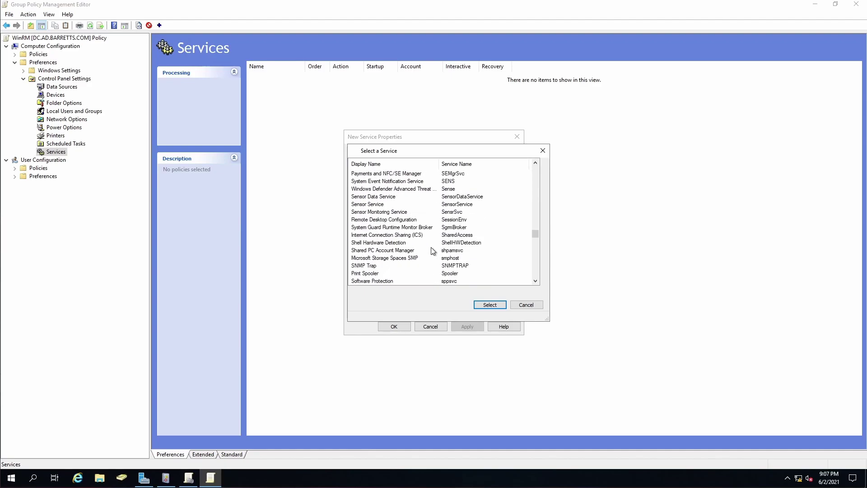
scroll(431, 247, down, 3)
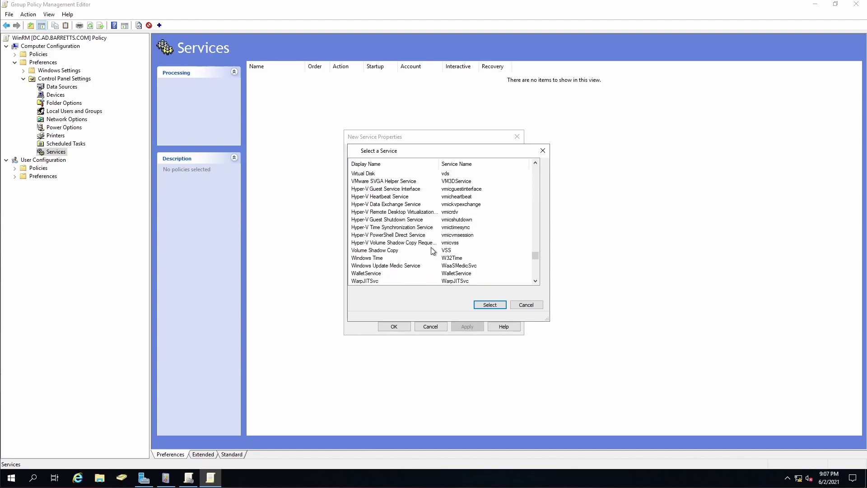
scroll(358, 221, down, 4)
scroll(358, 220, down, 1)
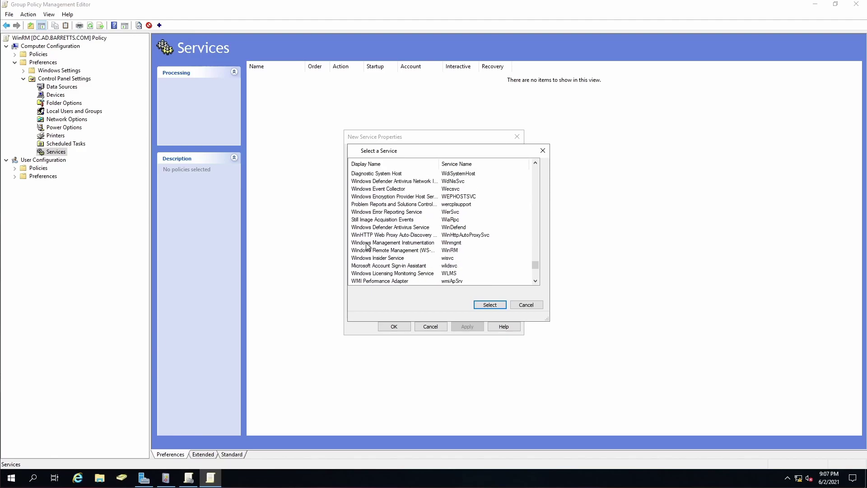
scroll(388, 241, down, 1)
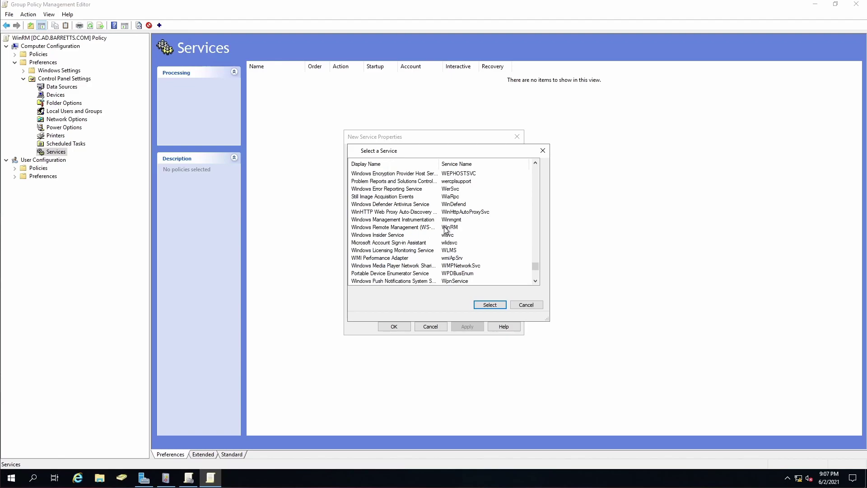
Choose the WinRM service, set its action to Start service, and save the item
click(384, 228)
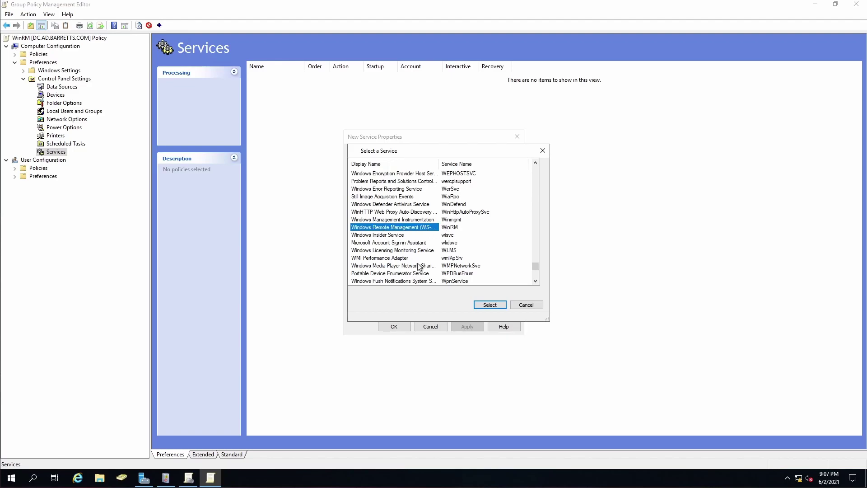
click(485, 304)
click(508, 202)
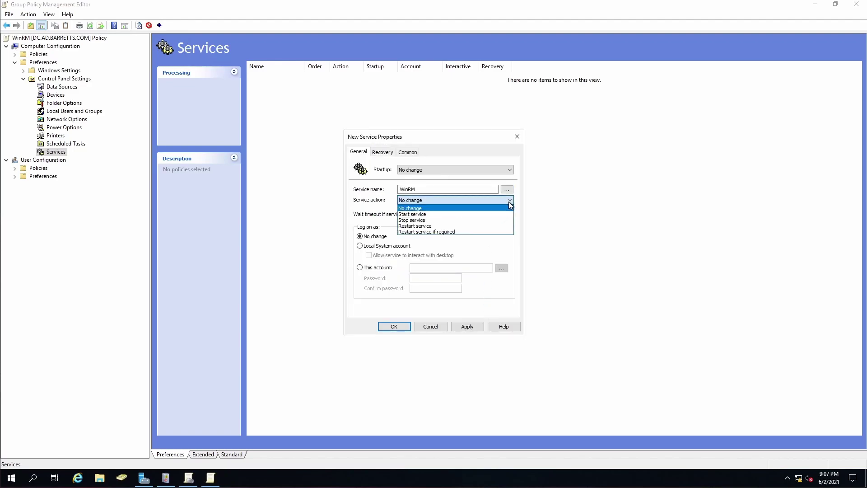
click(477, 215)
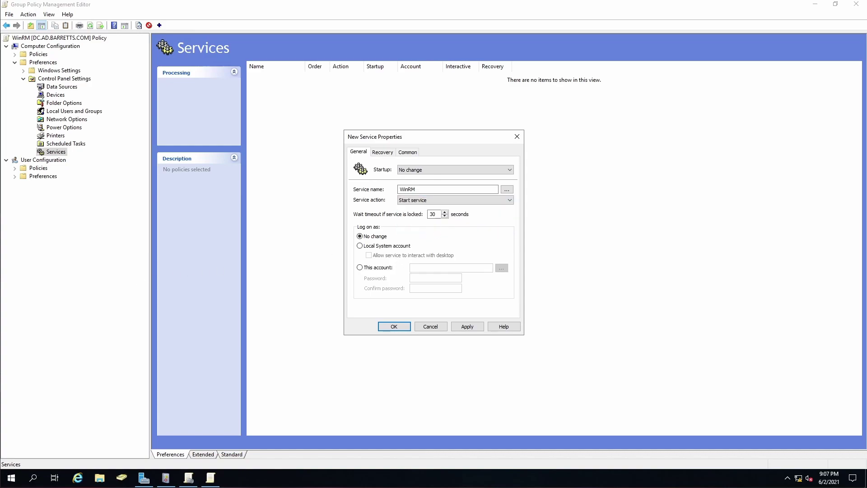
click(393, 327)
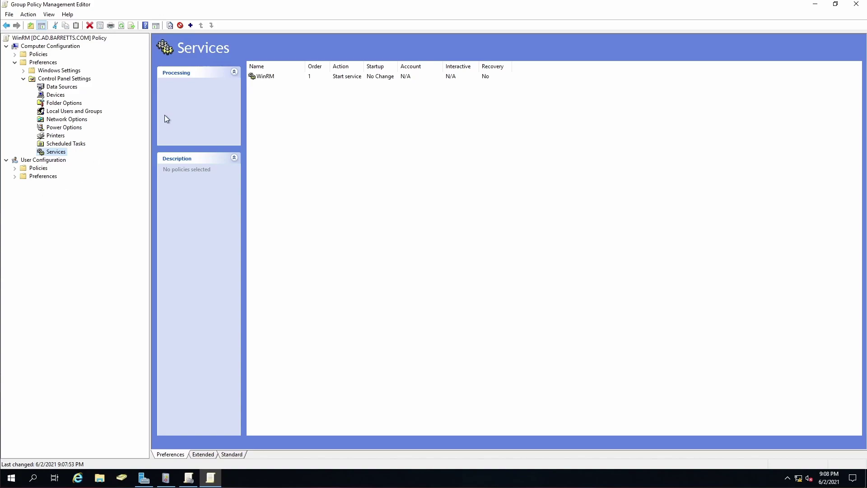
Navigate the GPO's Policies > Windows Settings > Security Settings to the firewall's empty Inbound Rules list
click(15, 63)
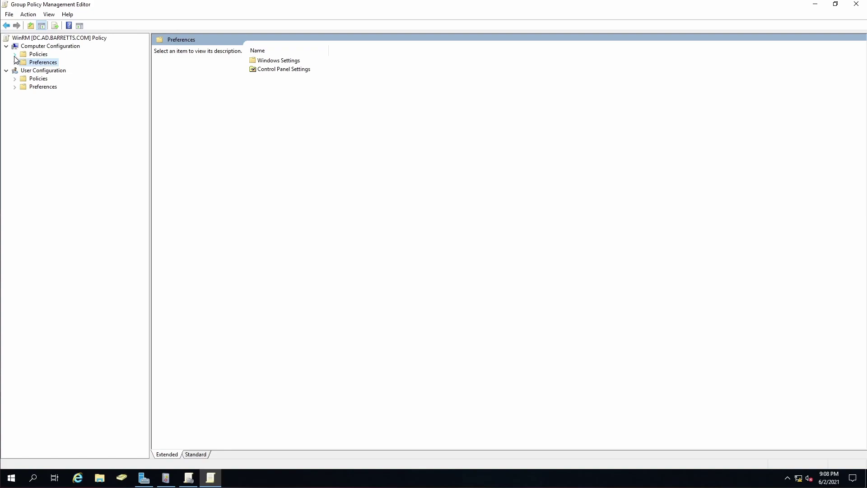
click(15, 54)
click(23, 71)
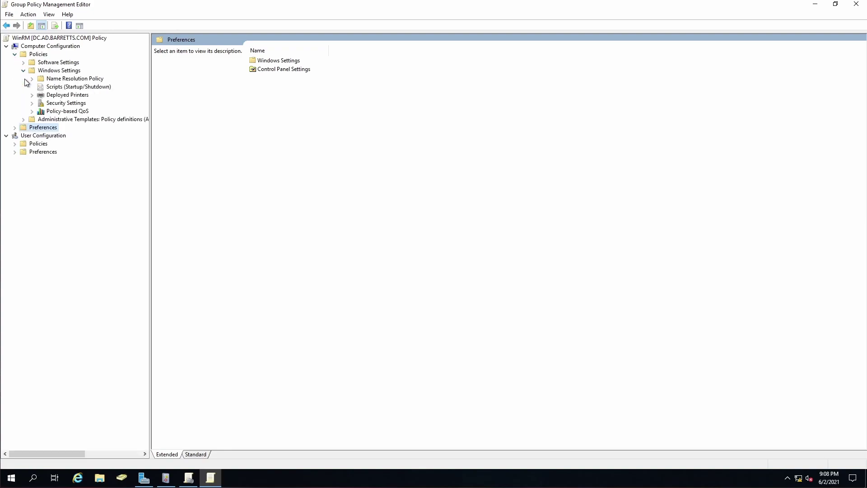
click(32, 104)
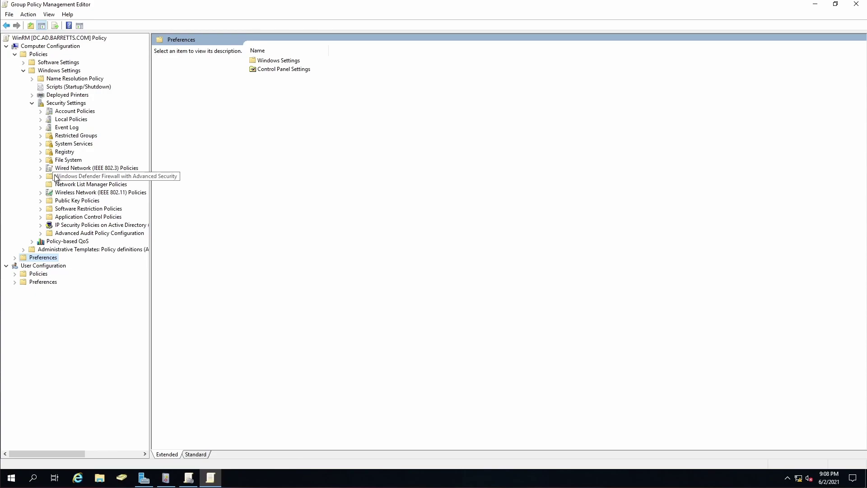
click(41, 176)
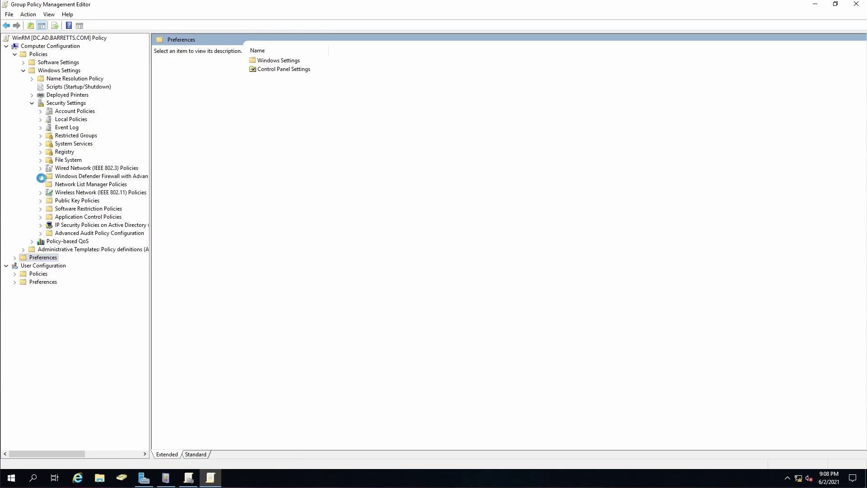
click(50, 185)
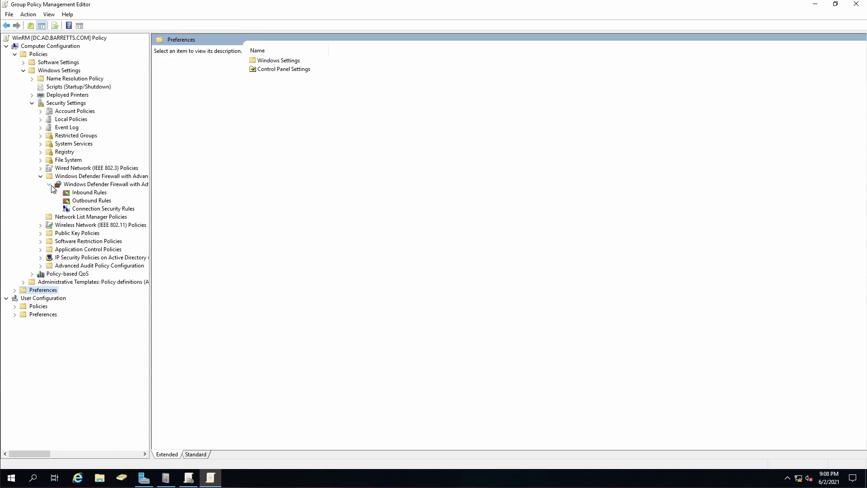
right_click(74, 196)
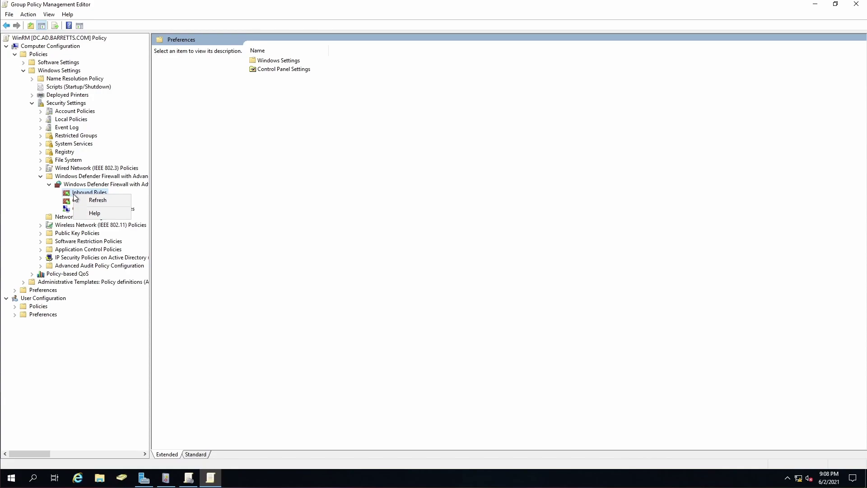
click(77, 193)
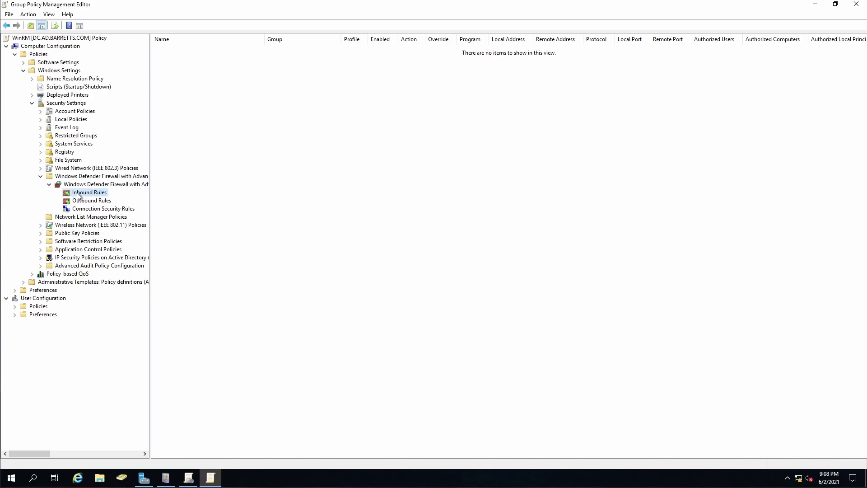
right_click(78, 196)
Add the predefined Windows Remote Management (HTTP-In) inbound rule allowing TCP port 5985
click(88, 198)
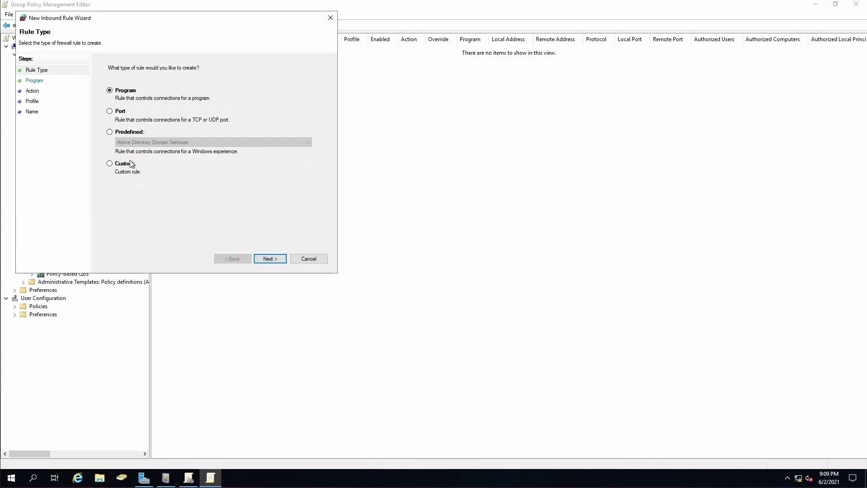
click(110, 132)
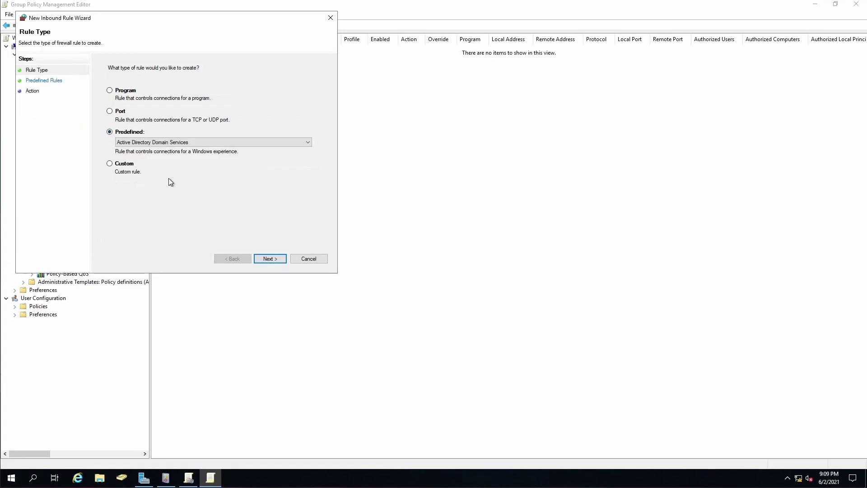
click(193, 142)
scroll(193, 203, down, 6)
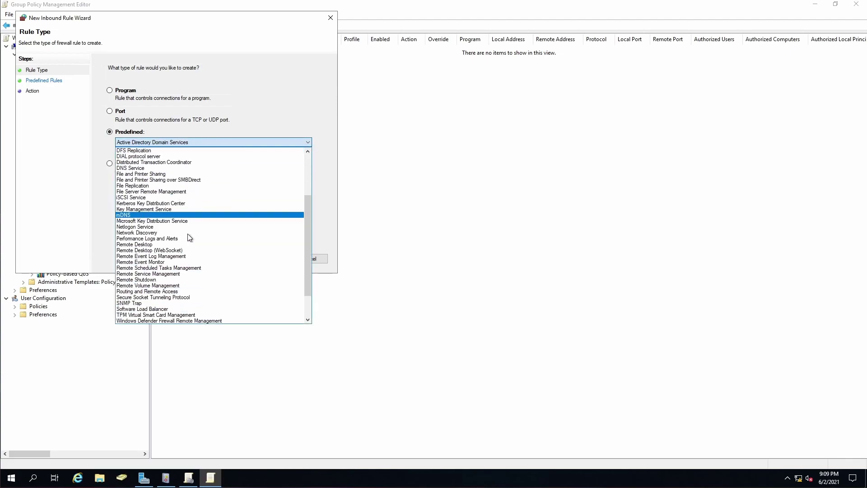
scroll(189, 238, down, 3)
click(179, 319)
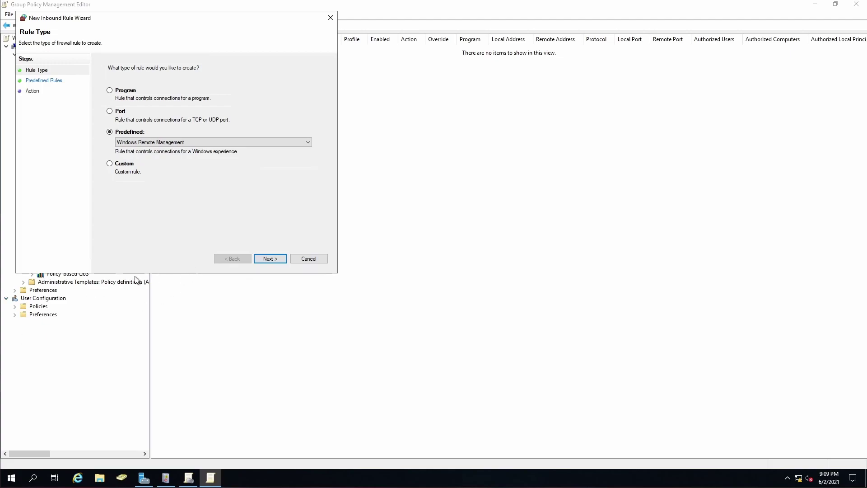
click(268, 259)
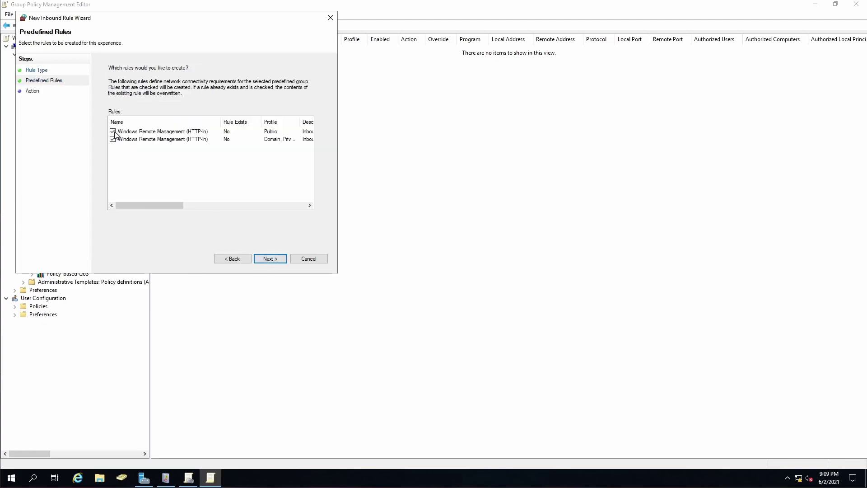
click(276, 259)
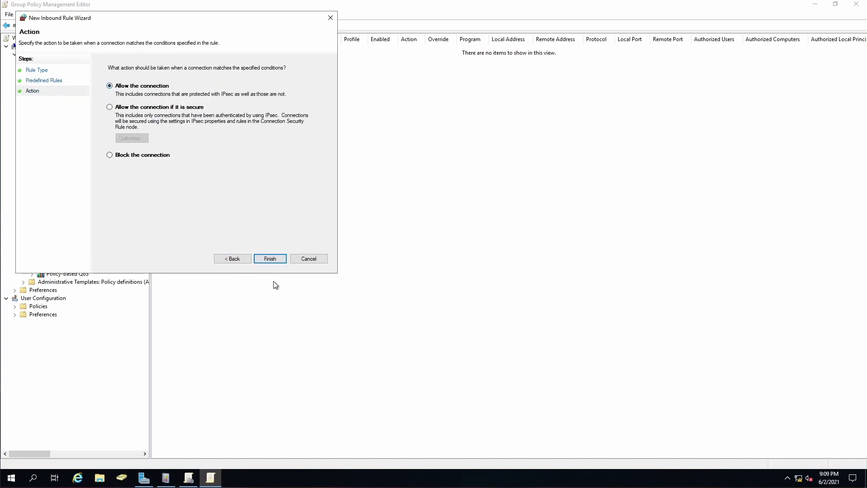
click(270, 258)
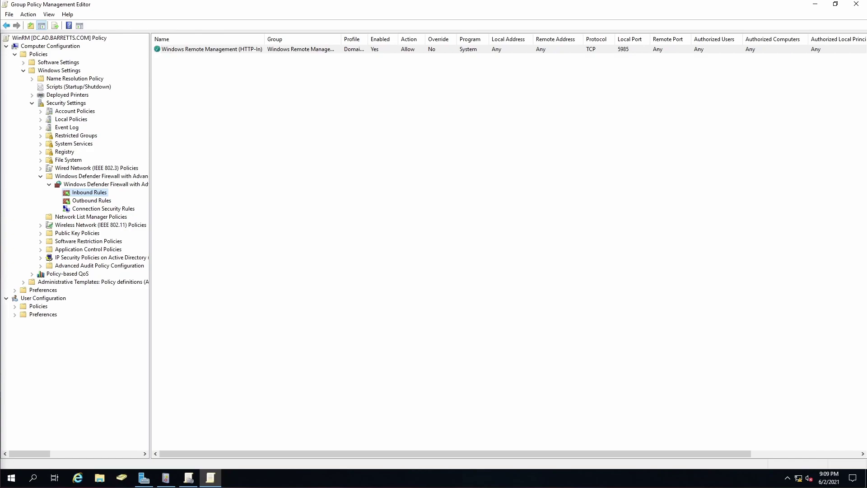
Collapse the open Policies and Preferences branches, then expand Administrative Templates > Windows Components
click(23, 71)
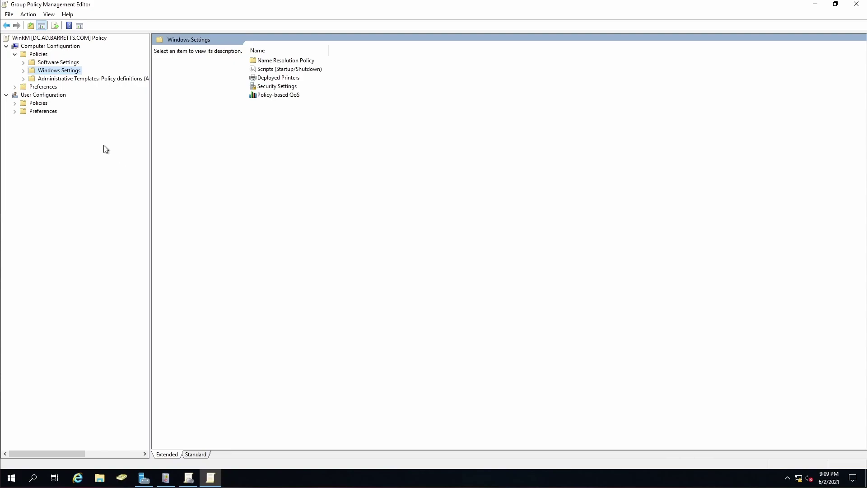
click(23, 63)
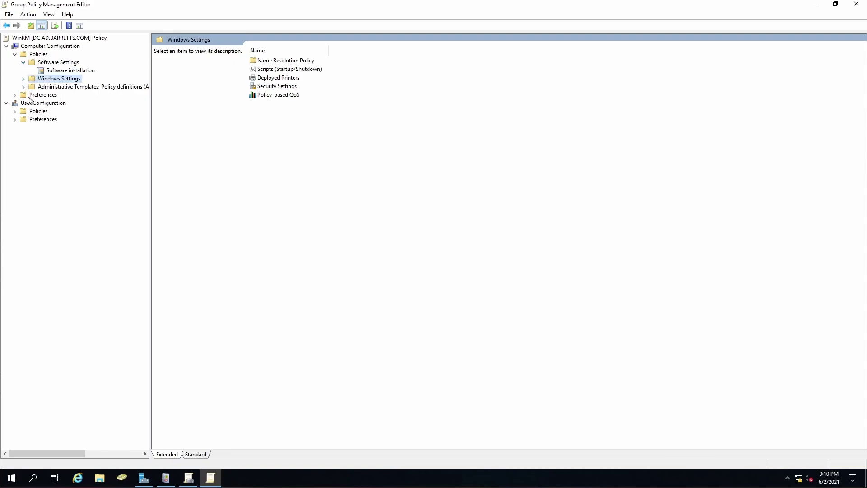
click(23, 62)
click(14, 55)
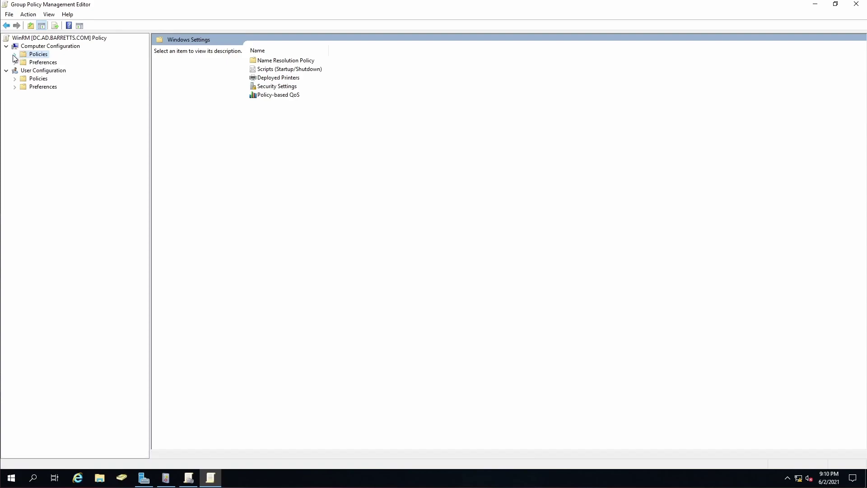
click(14, 62)
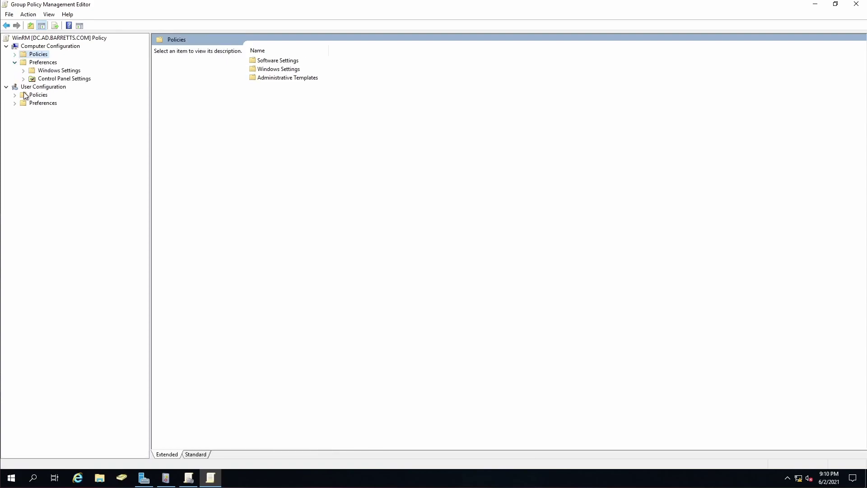
click(23, 71)
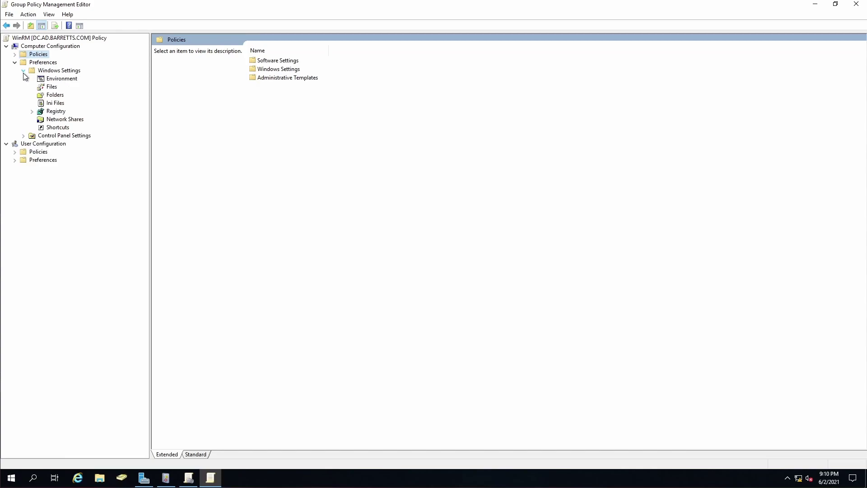
click(14, 62)
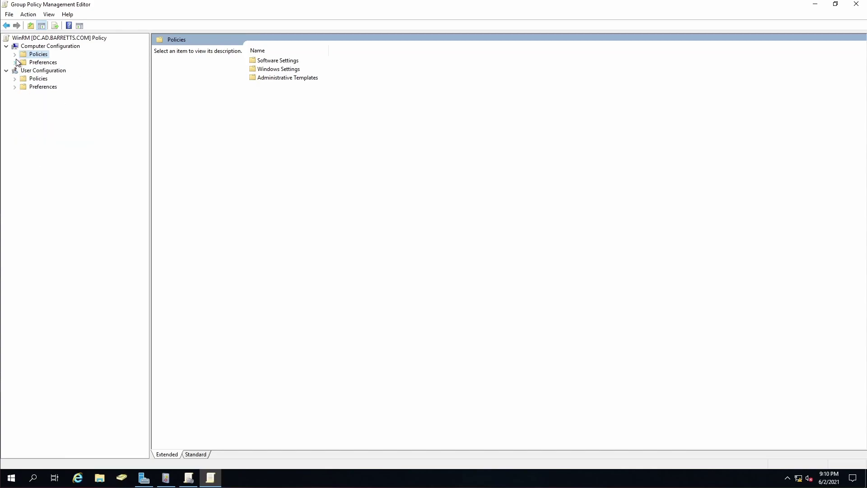
click(14, 55)
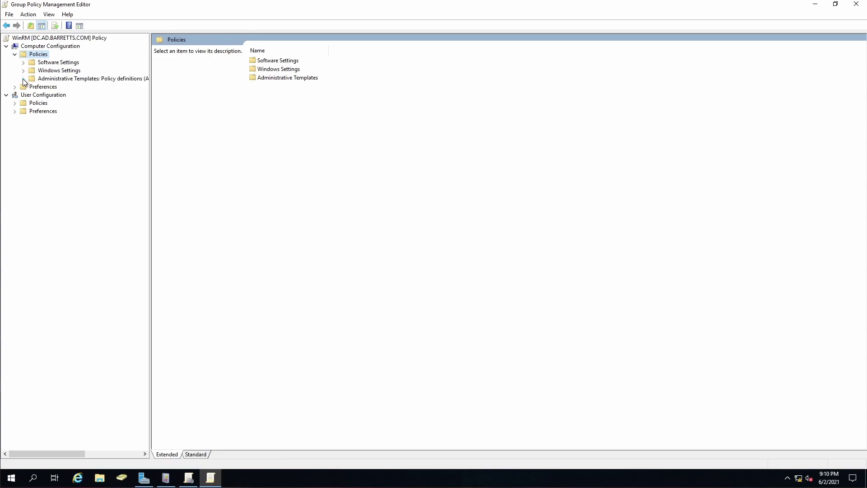
click(23, 79)
click(32, 136)
scroll(39, 166, down, 2)
Enable the Security log's Configure log access policy under Event Log Service, leaving Log Access empty
scroll(39, 166, down, 1)
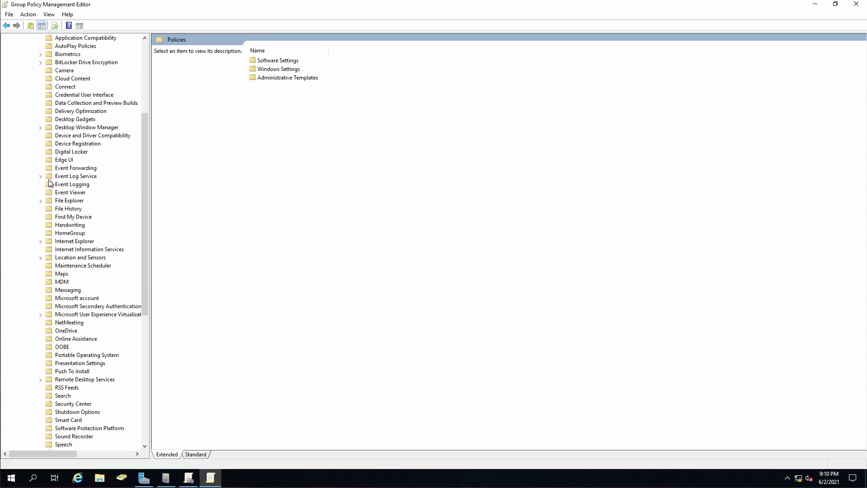
click(40, 177)
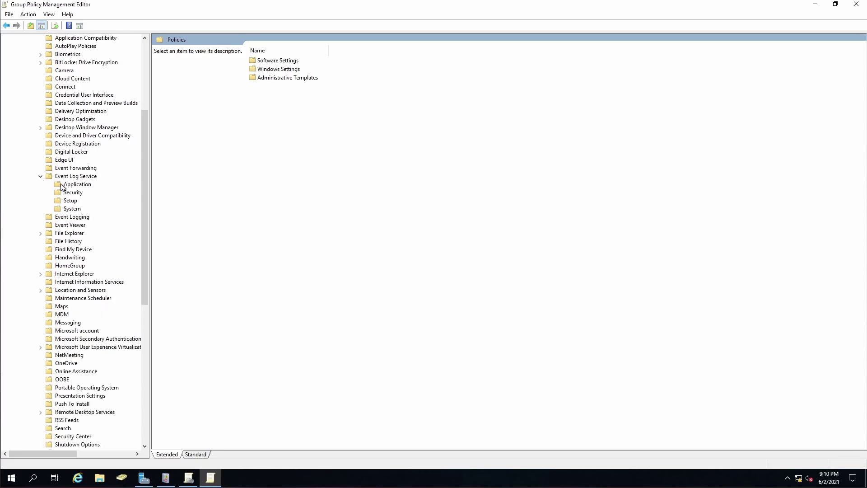
click(73, 193)
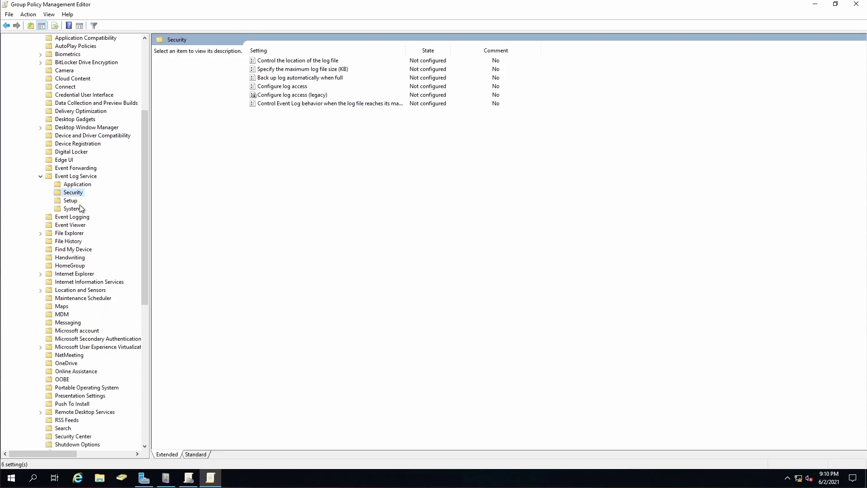
double_click(281, 88)
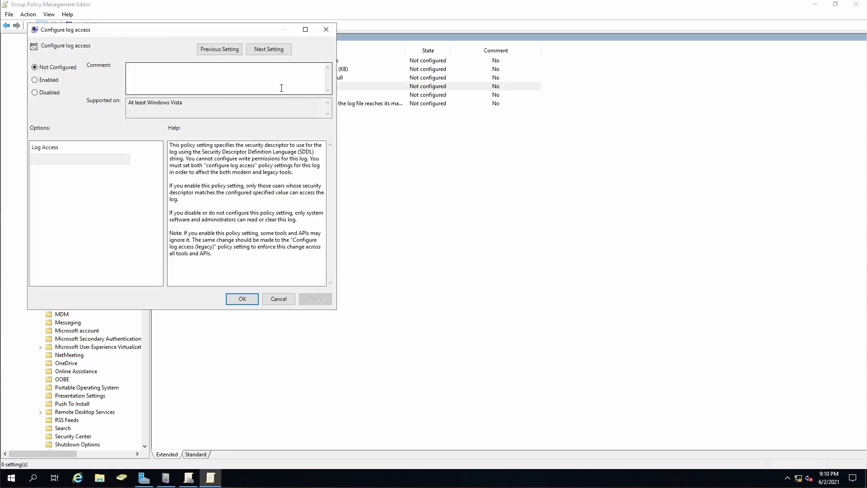
click(36, 80)
click(52, 159)
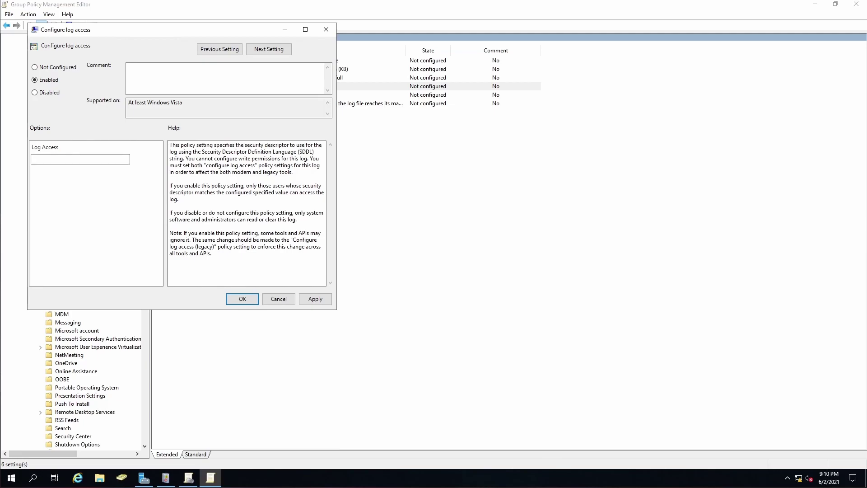
key(alt)
Launch an elevated Command Prompt from the Start search for cmd
click(11, 478)
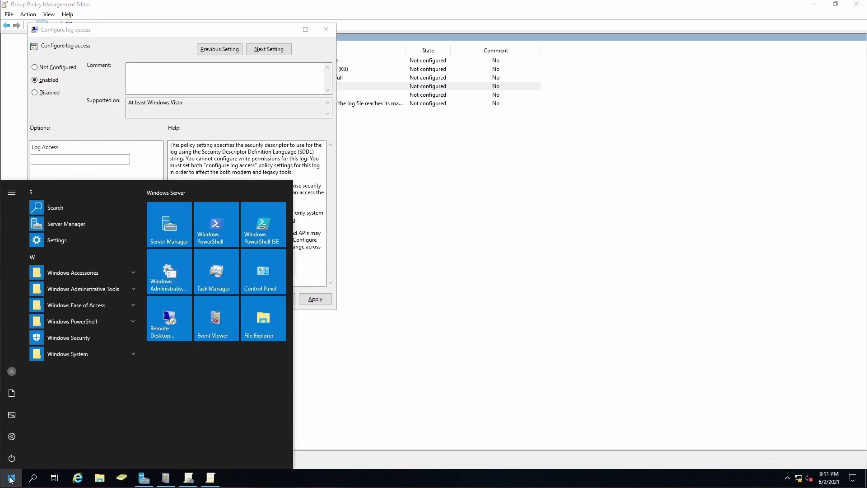
text(cmd)
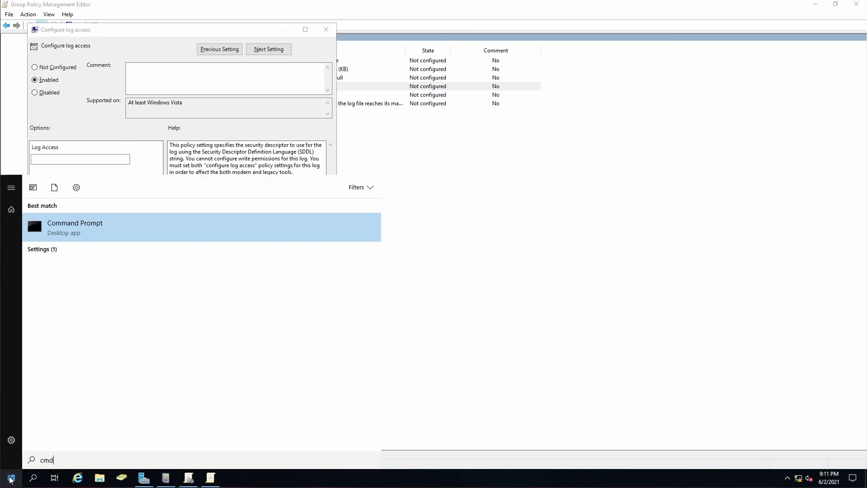
key(ctrl+shift+Return)
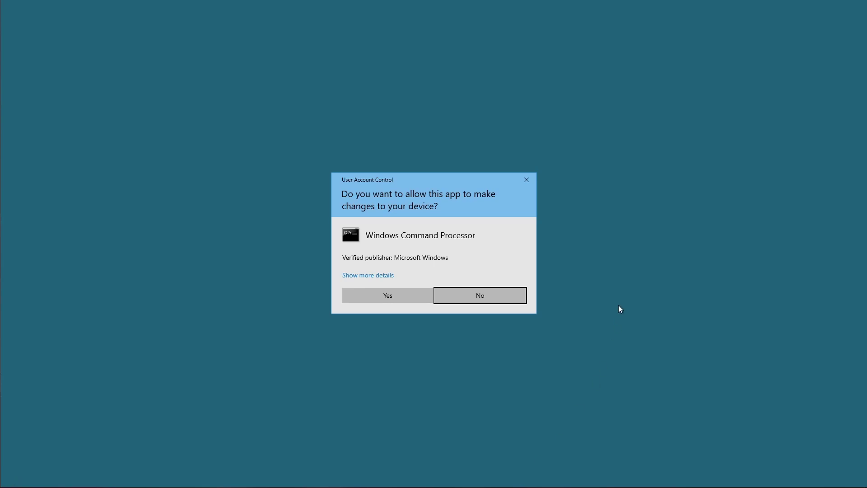
click(373, 298)
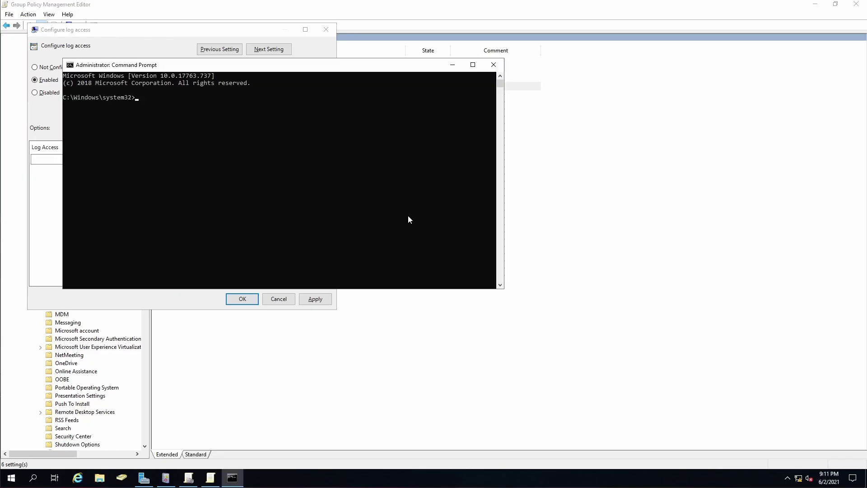
Run 'wevtutil gl security' and copy the Security log's channelAccess SDDL string
text(wevtutil gl security)
key(Return)
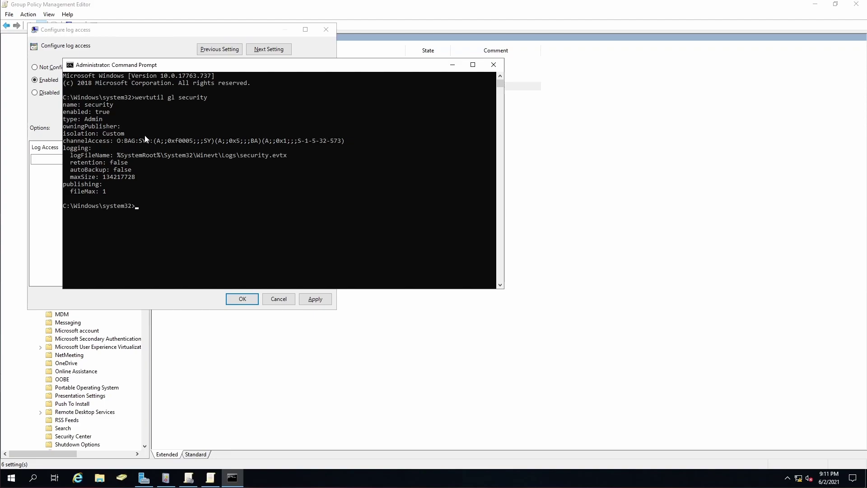
drag(118, 140, 343, 146)
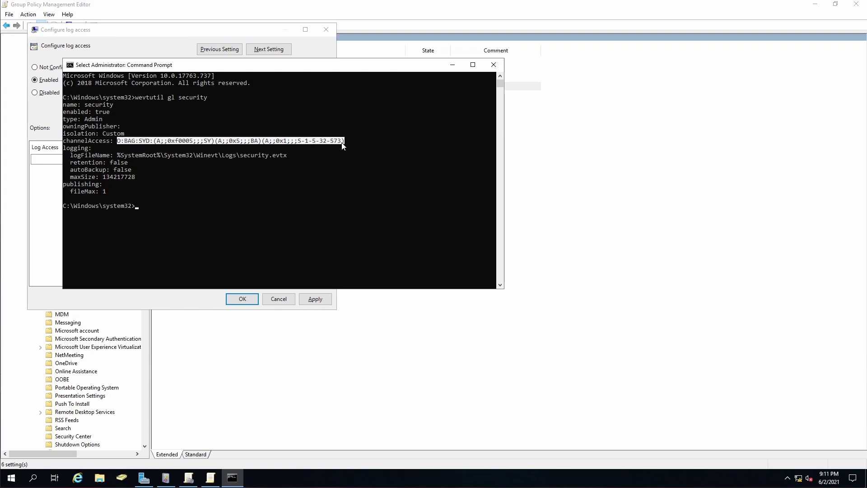
right_click(342, 144)
drag(370, 64, 507, 113)
click(82, 161)
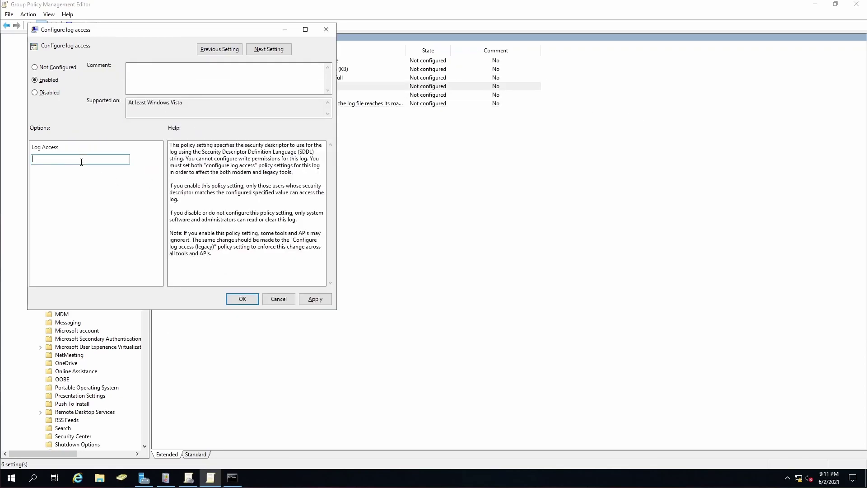
Paste the copied SDDL into the Security log's Log Access field, apply, and confirm with OK
key(ctrl+v)
text((A;;0x1;;;S-1-5-20))
click(232, 477)
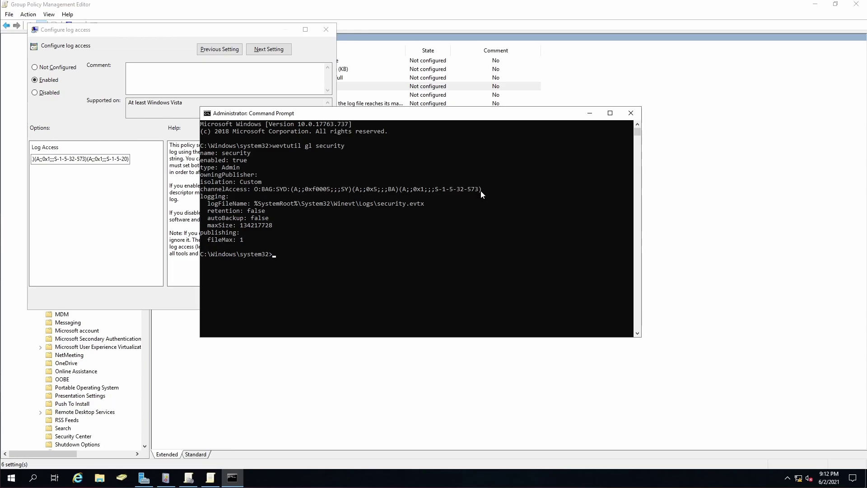
click(589, 113)
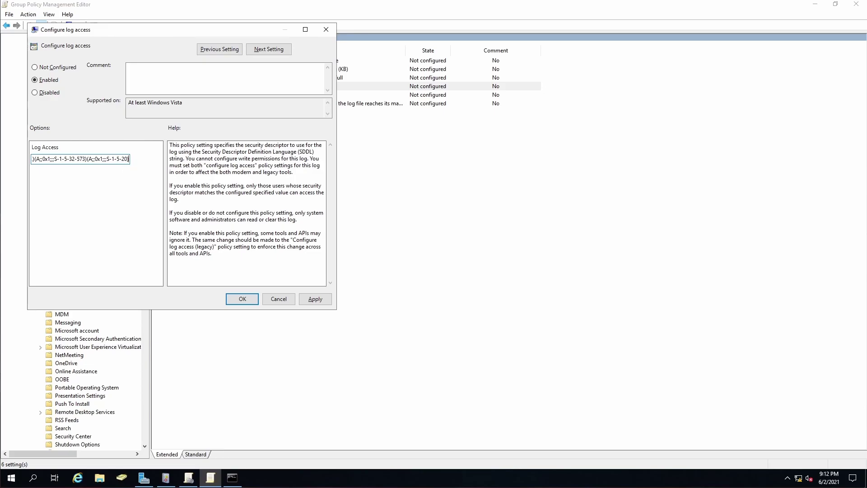
click(315, 299)
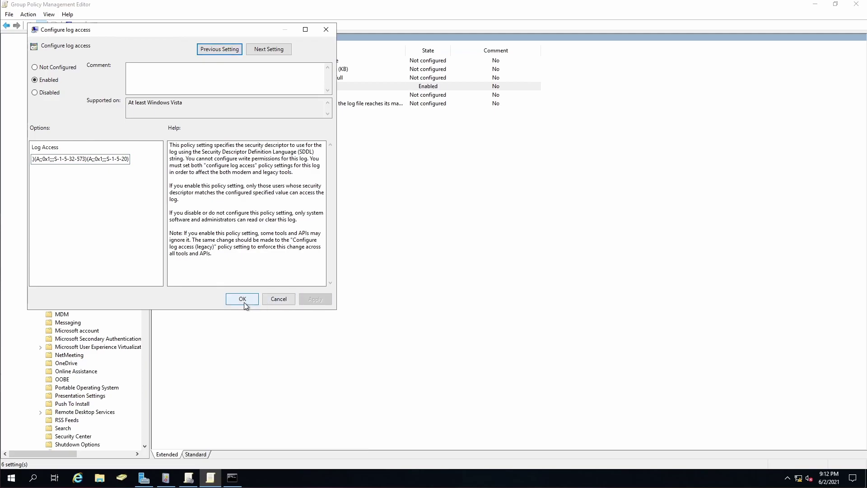
click(76, 160)
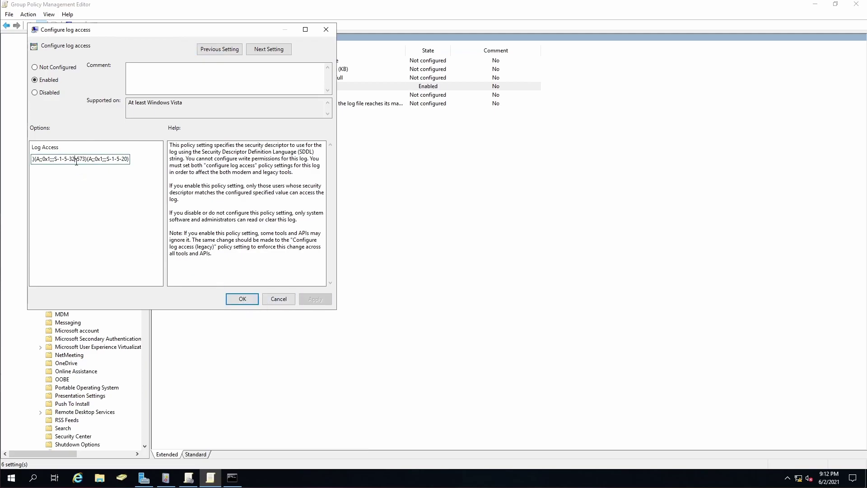
key(ctrl+a)
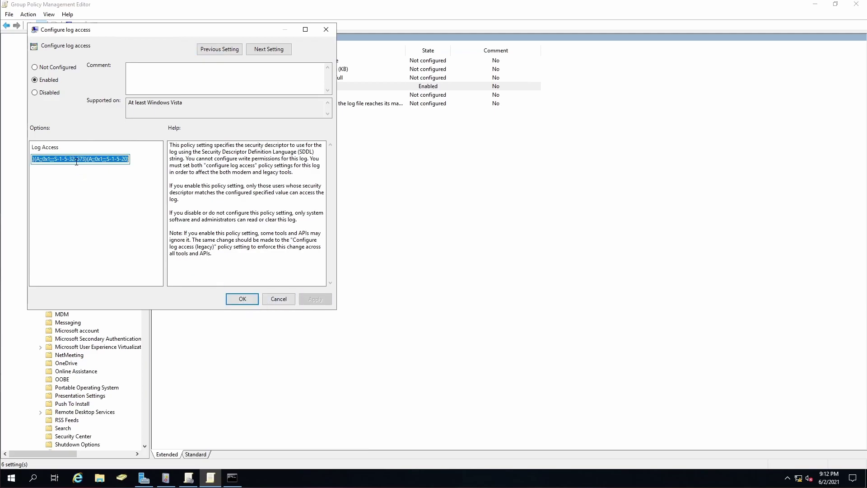
click(236, 299)
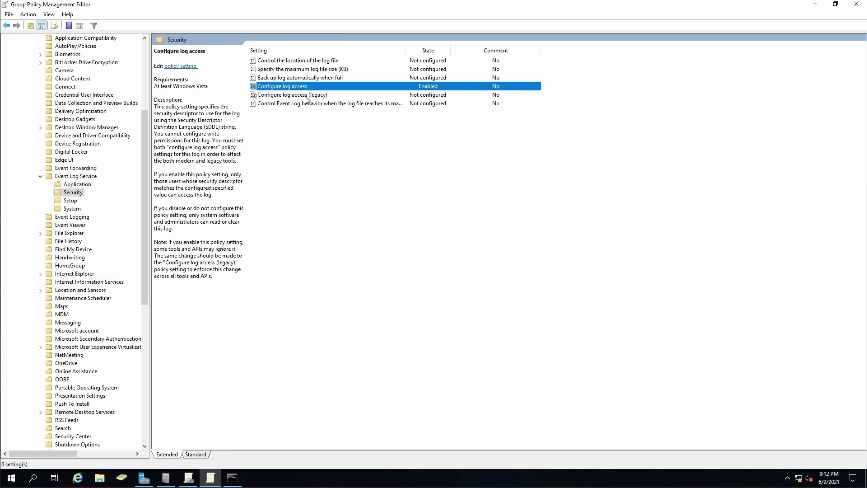
Enable Configure log access (legacy) for the Security log with the same pasted SDDL string
double_click(291, 96)
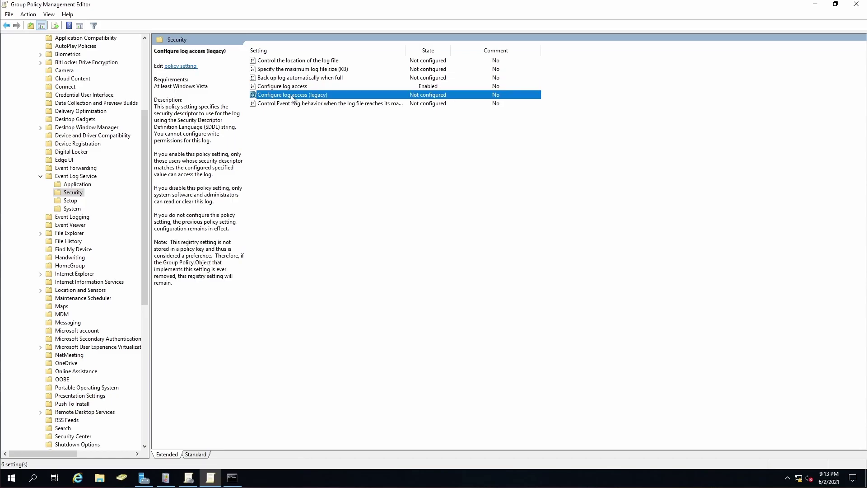
click(82, 127)
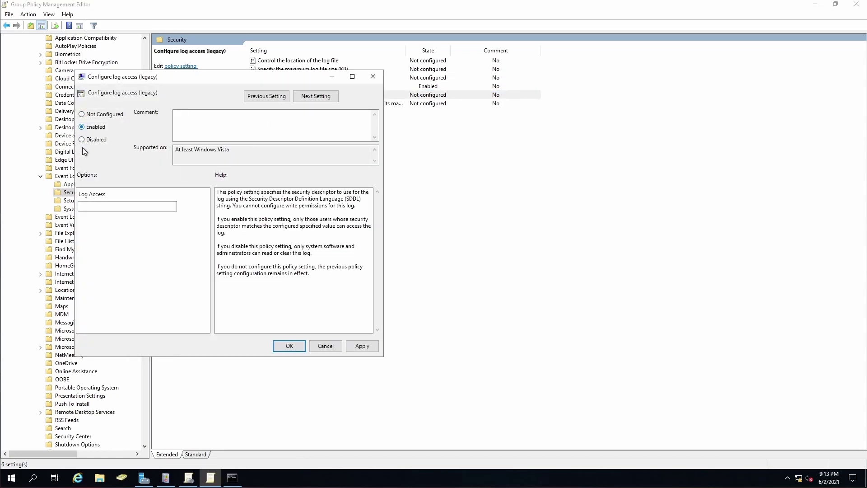
click(101, 207)
key(ctrl+v)
click(283, 348)
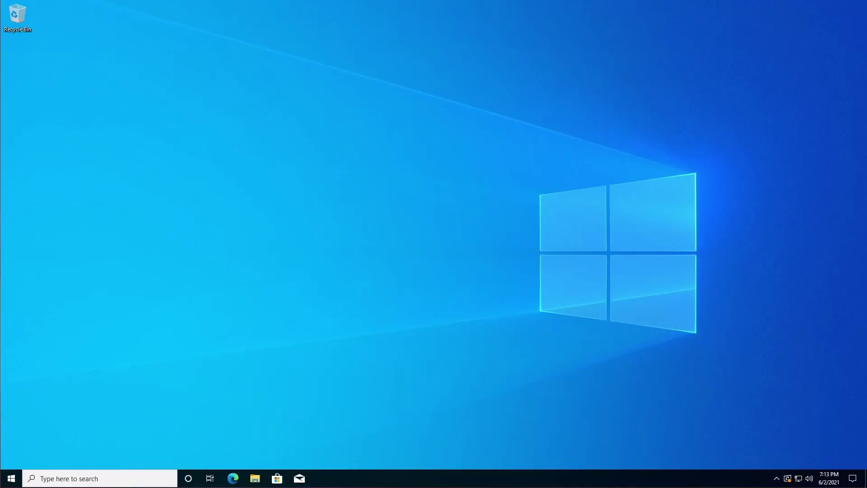
Open Command Prompt and refresh computer policy with 'gpupdate /target:computer'
key(super)
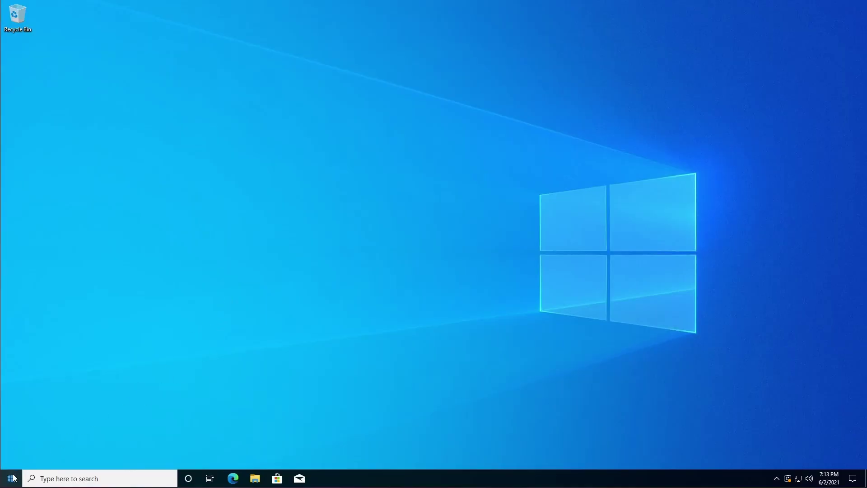
text(cmd)
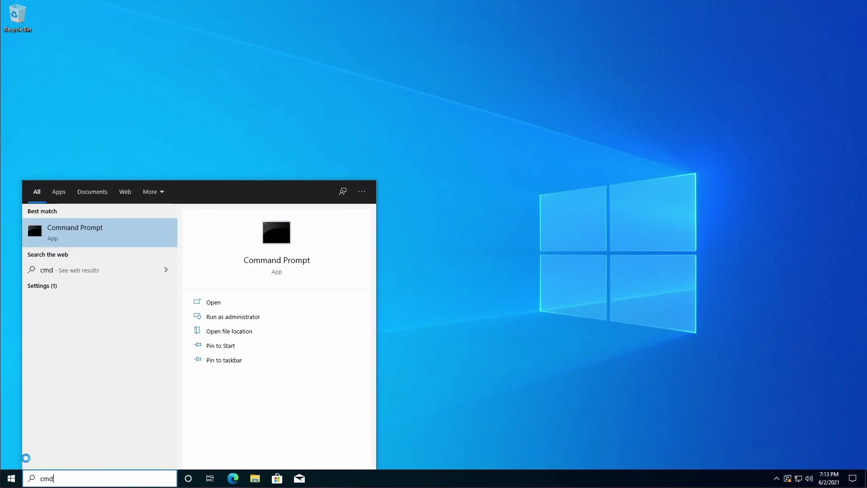
key(Return)
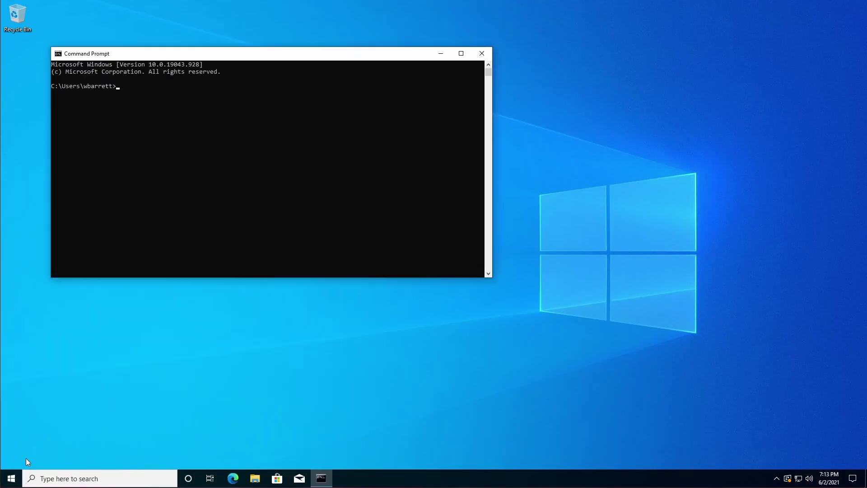
text(gpupdate)
text(/scope:computer)
key(Return)
text(gpupdate /target:computer)
key(Return)
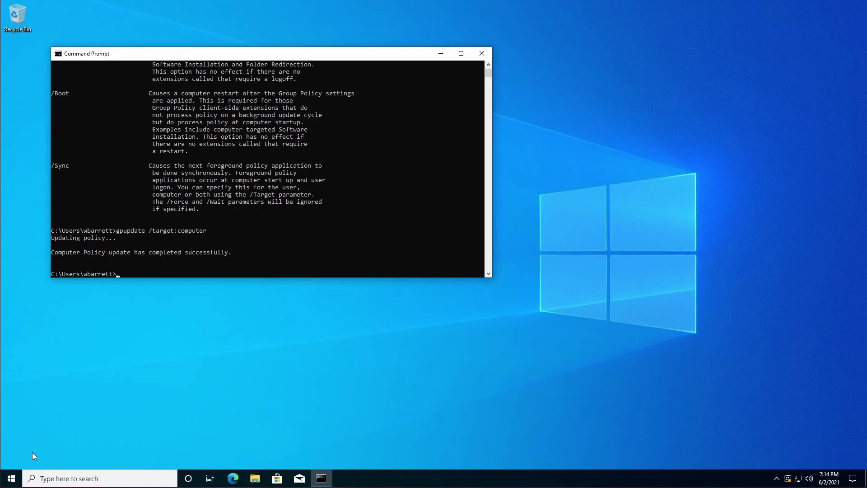
From Desktop, run 'gpresult /scope:computer /h result.html' after checking 'gpresult /?' for syntax
text(cd Desktop)
key(Return)
text(gpresult /scope)
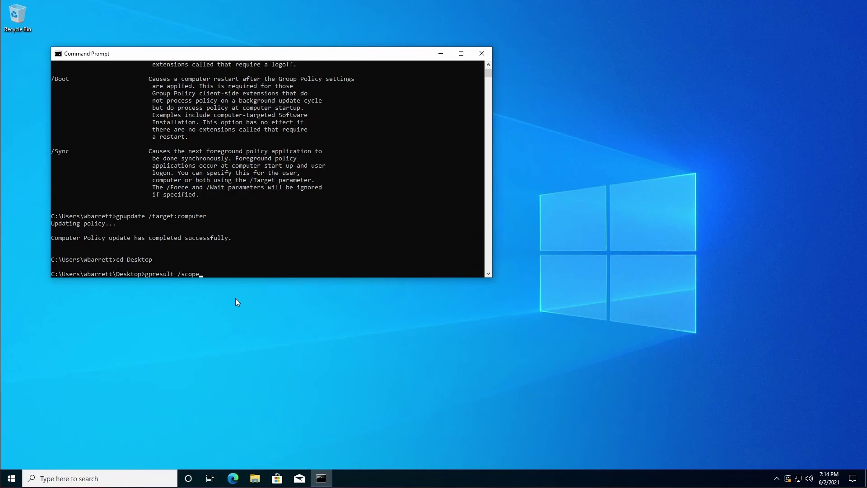
text(:computer result.html)
key(Return)
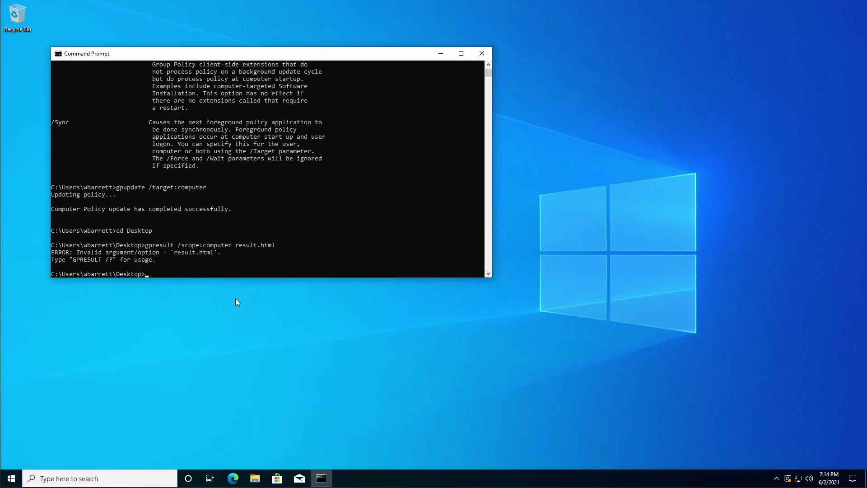
text(gpresult /?)
key(Return)
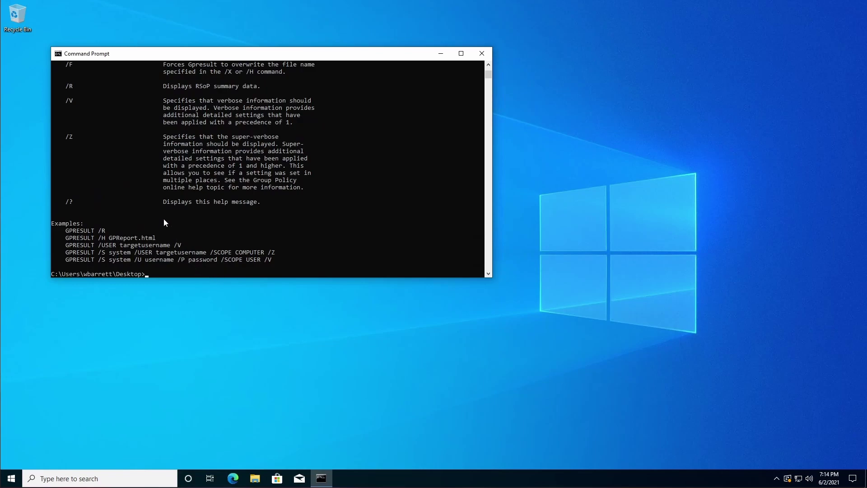
text(gpresult /scope:computer result.html)
key(Left)
key(Left)
key(Left)
key(Left)
key(Left)
key(Left)
key(Left)
key(Left)
key(Left)
key(Left)
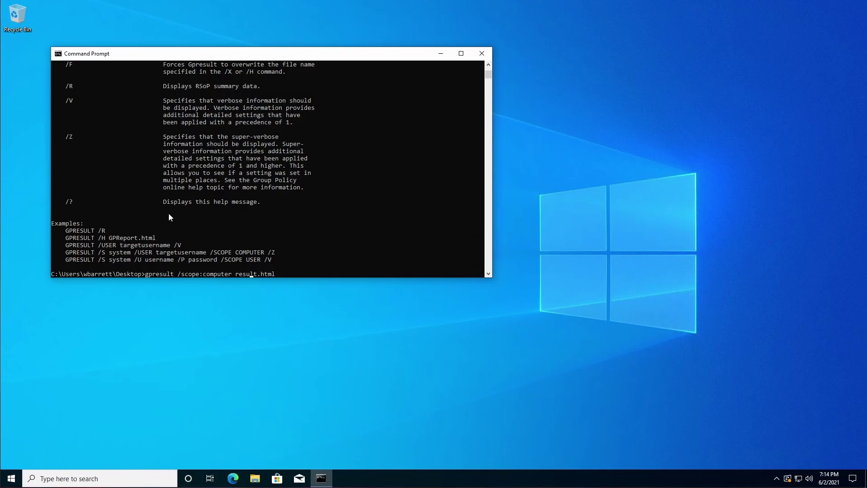
text(/h)
key(Return)
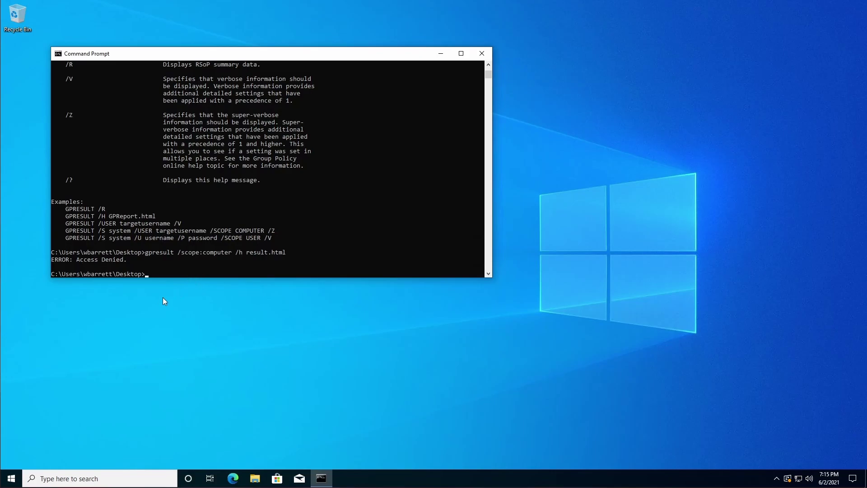
Start Command Prompt as administrator, entering the admin account's user name and password
click(13, 481)
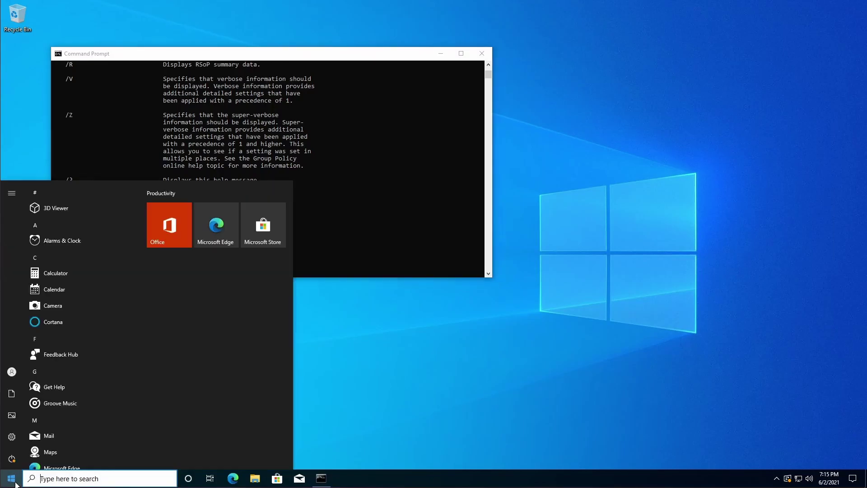
text(cmd)
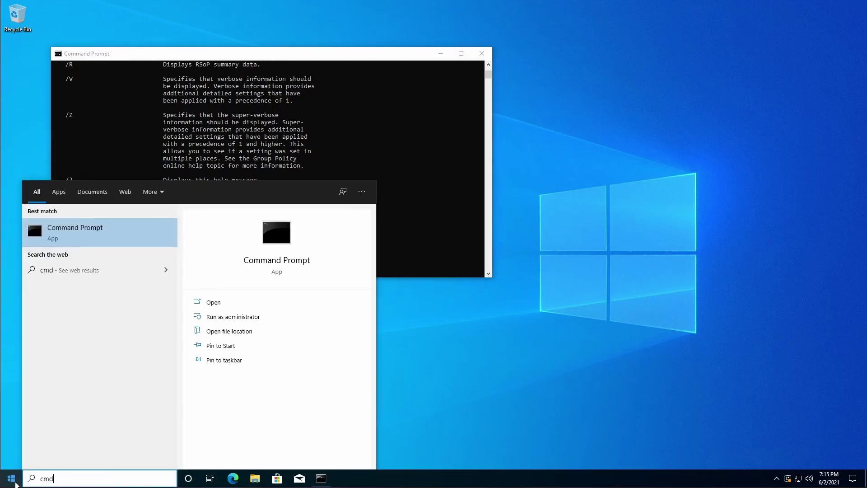
key(ctrl+shift+Return)
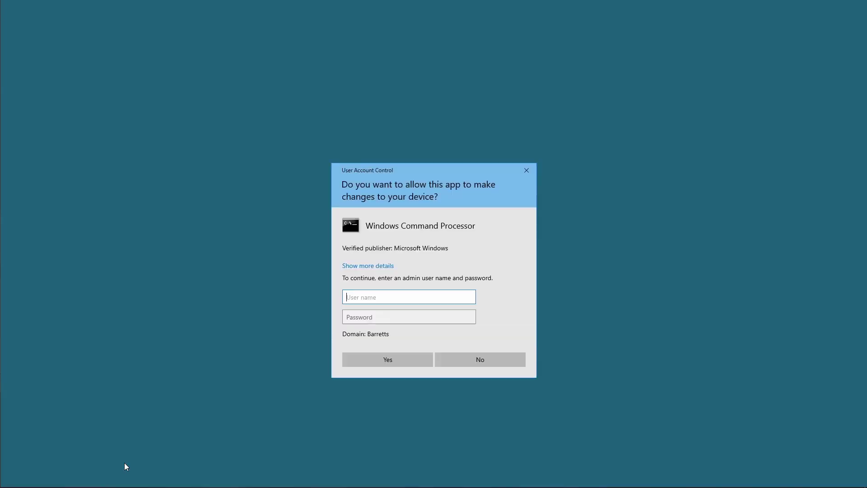
text(wbarrett_admin)
key(Tab)
text(********)
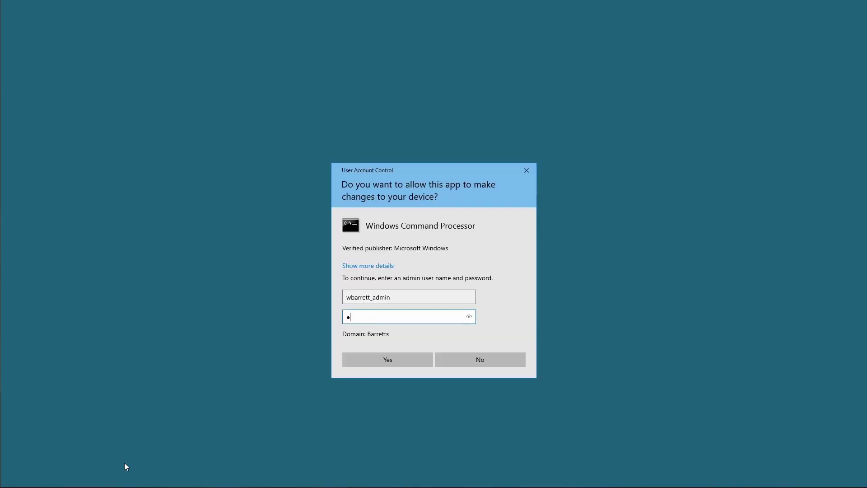
text(**)
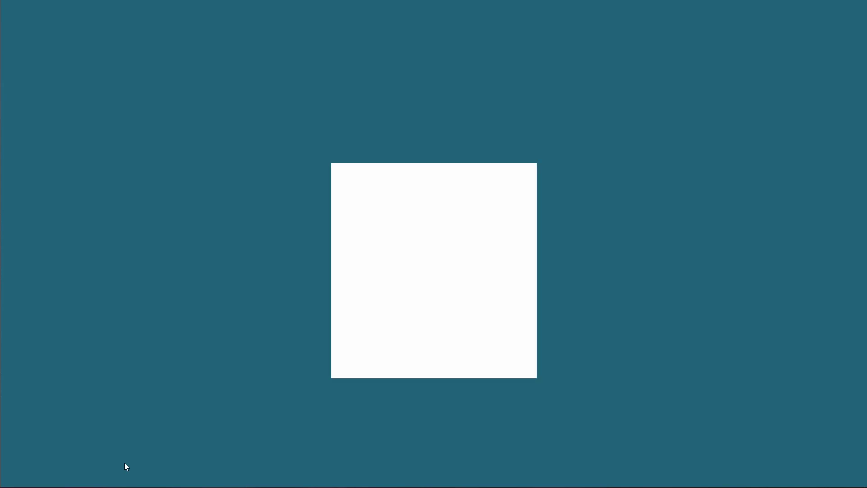
key(Return)
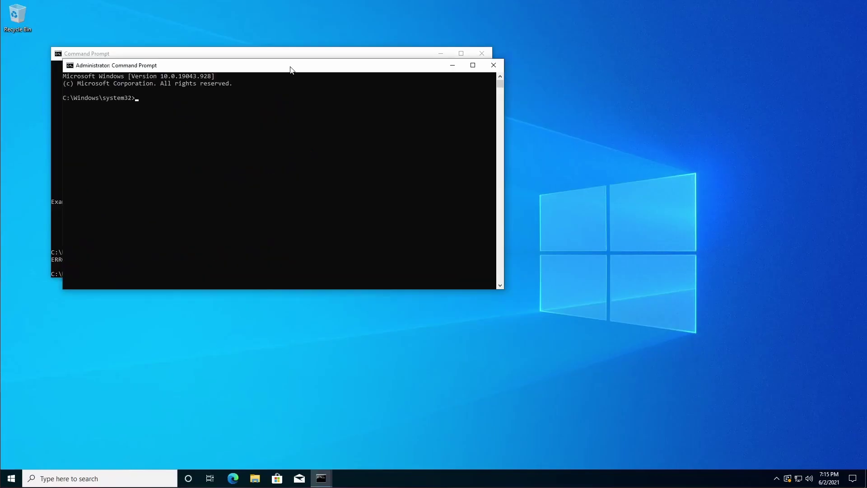
Copy the 'gpresult /scope:computer /h result.html' command into the admin console and run it
drag(291, 70, 383, 129)
click(256, 198)
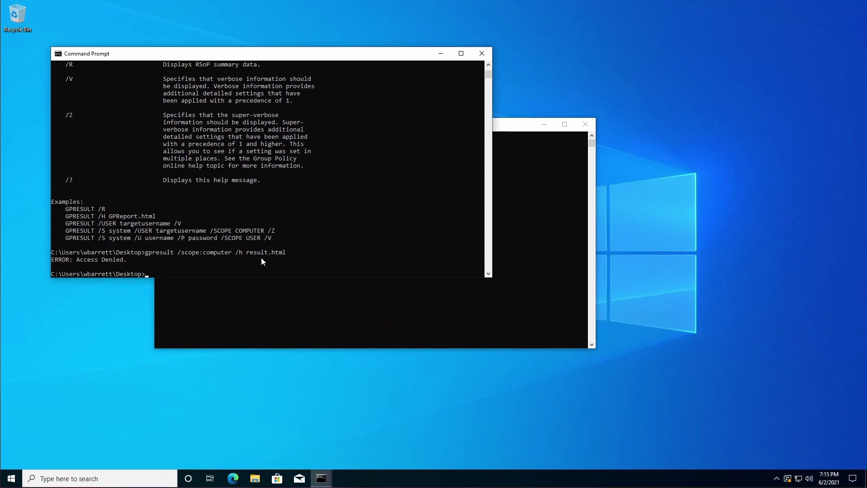
drag(289, 251, 164, 253)
key(ctrl+c)
click(251, 299)
key(ctrl+v)
key(Return)
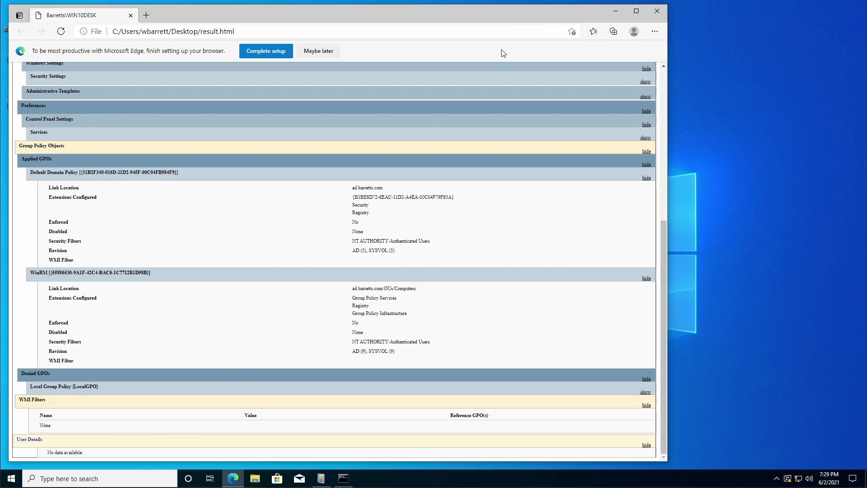
Close the Edge report, then launch Event Viewer on the server via Start search 'event' and maximize it
click(656, 11)
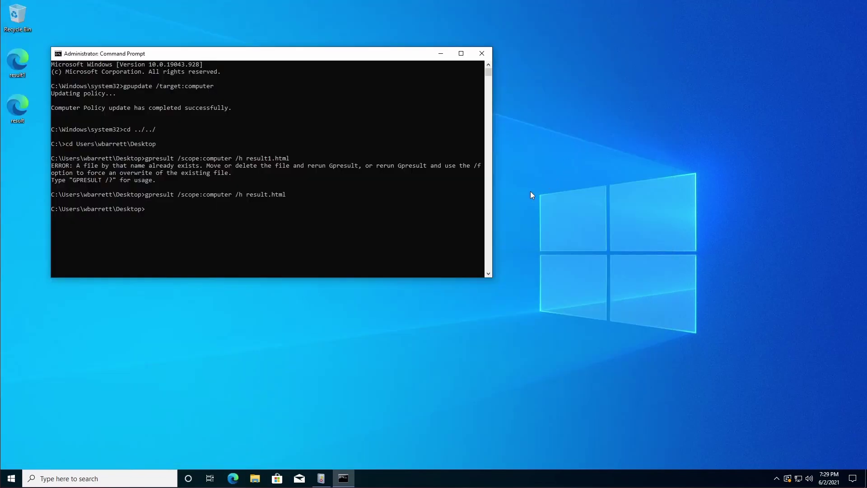
click(321, 479)
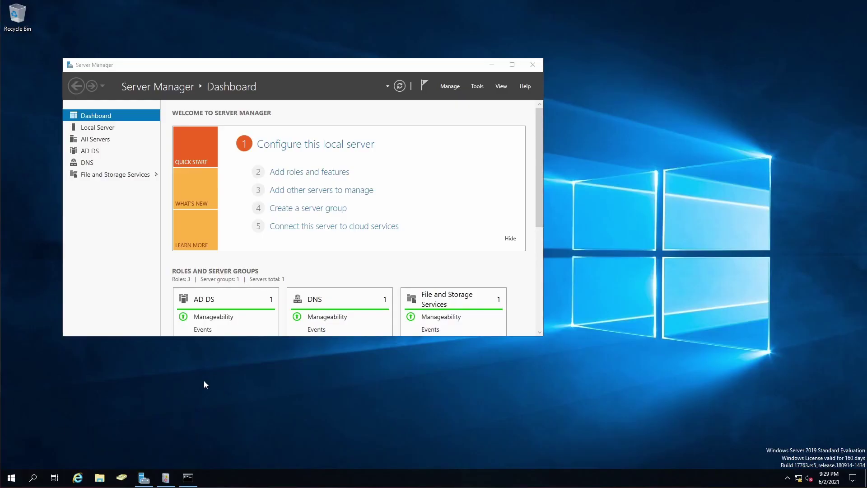
click(13, 478)
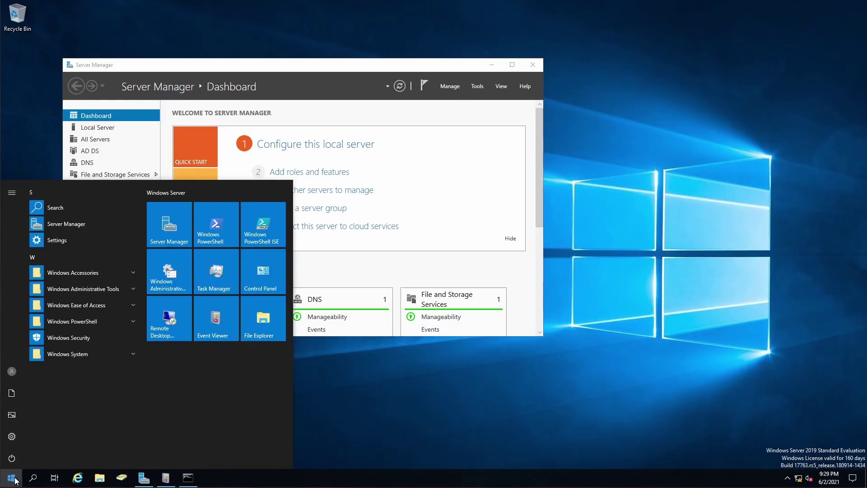
text(event)
key(Return)
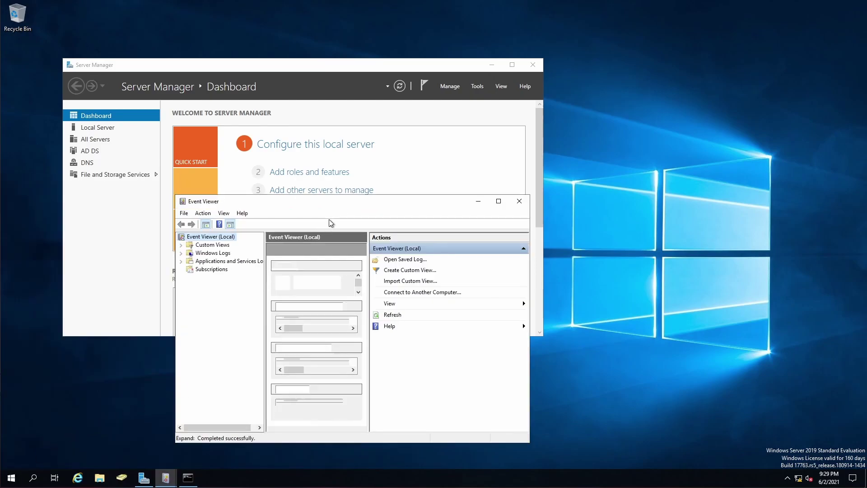
double_click(337, 200)
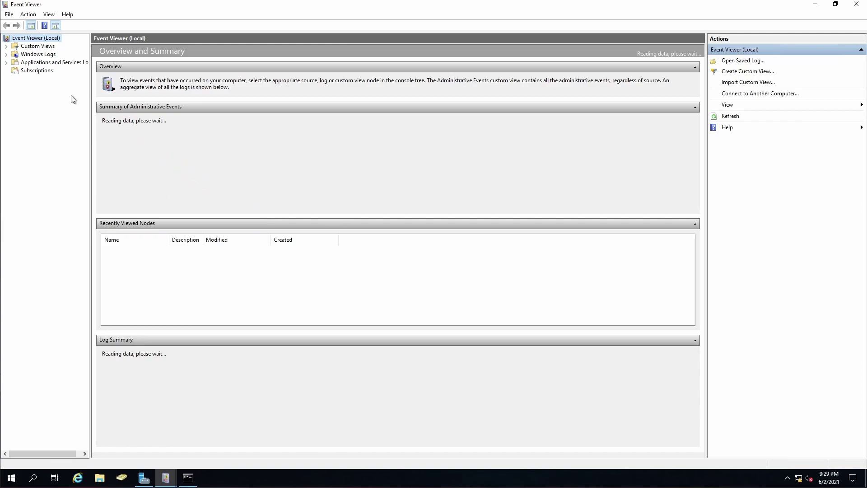
Create a subscription named 'Test' that is source computer initiated, delivering to Forwarded Events
click(37, 71)
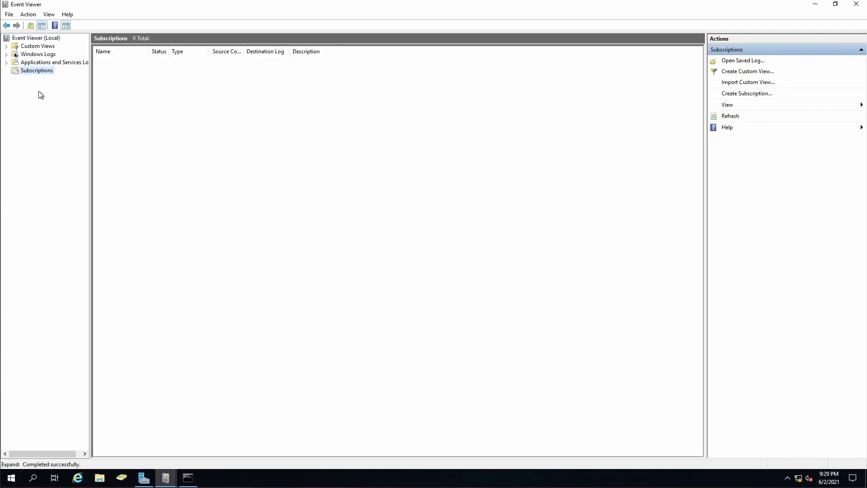
right_click(38, 71)
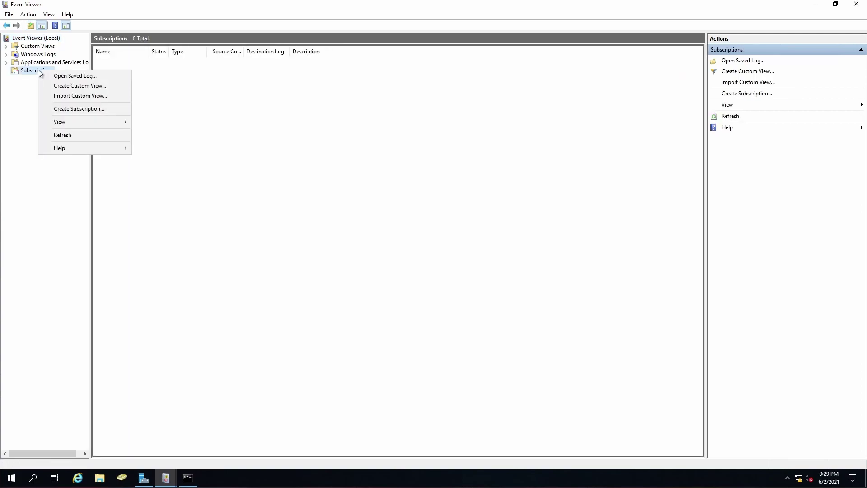
click(61, 110)
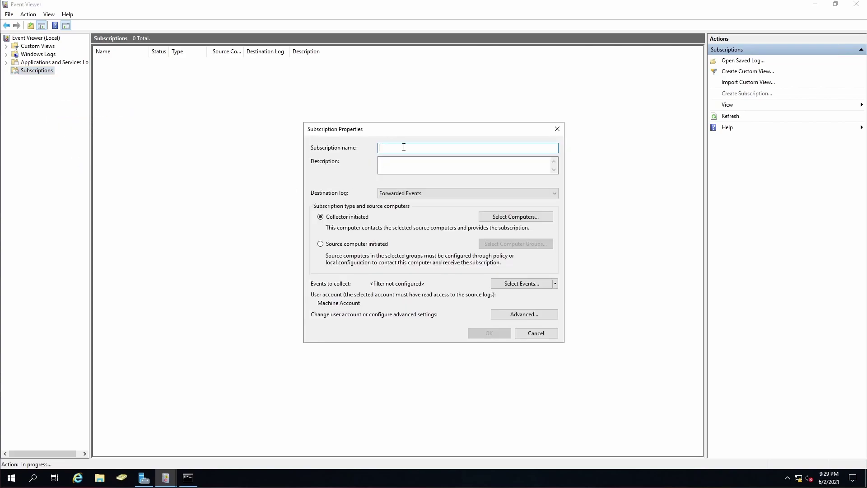
text(Test)
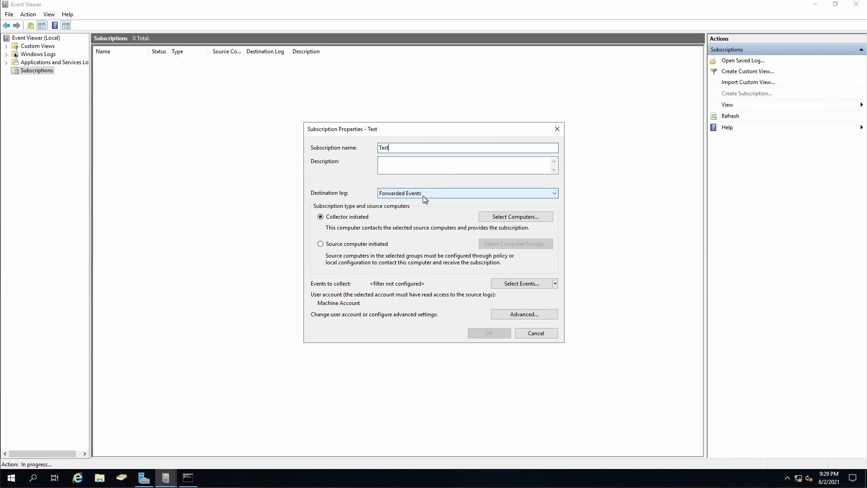
click(321, 245)
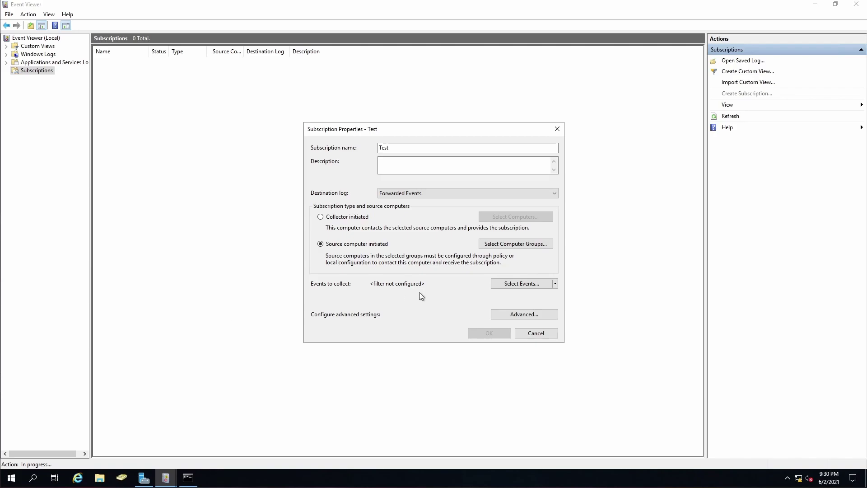
Open the domain computer picker for Test and bring up Active Directory Users and Computers
click(505, 247)
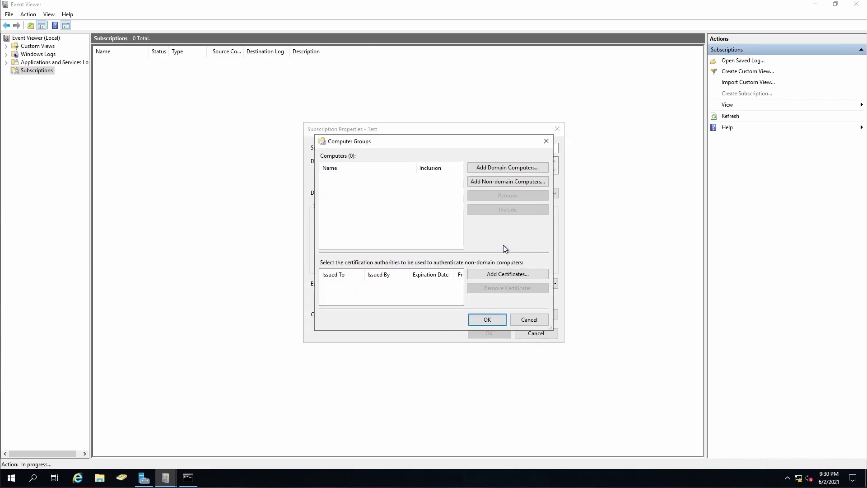
click(496, 169)
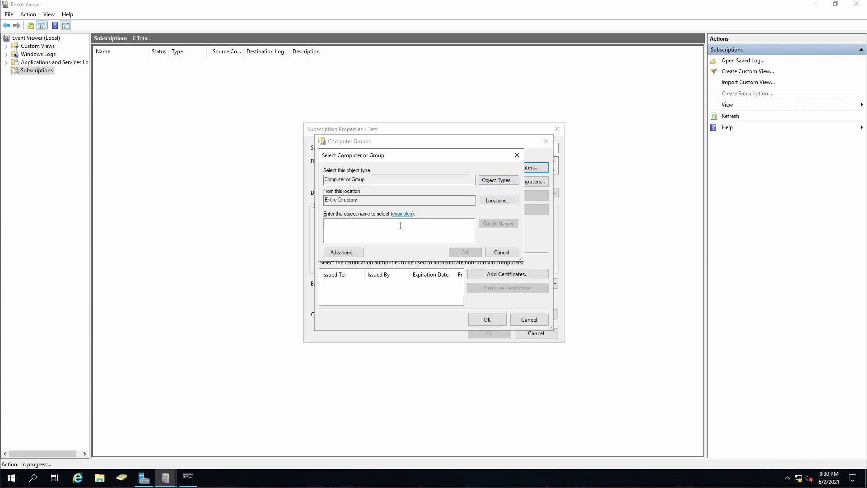
click(122, 479)
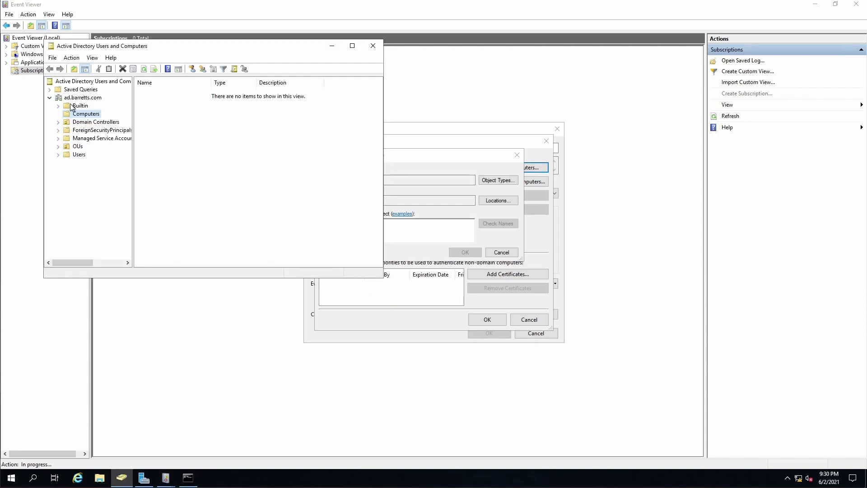
Maximize ADUC and browse OUs > Computers to the Clients OU holding WIN10DESK
double_click(233, 44)
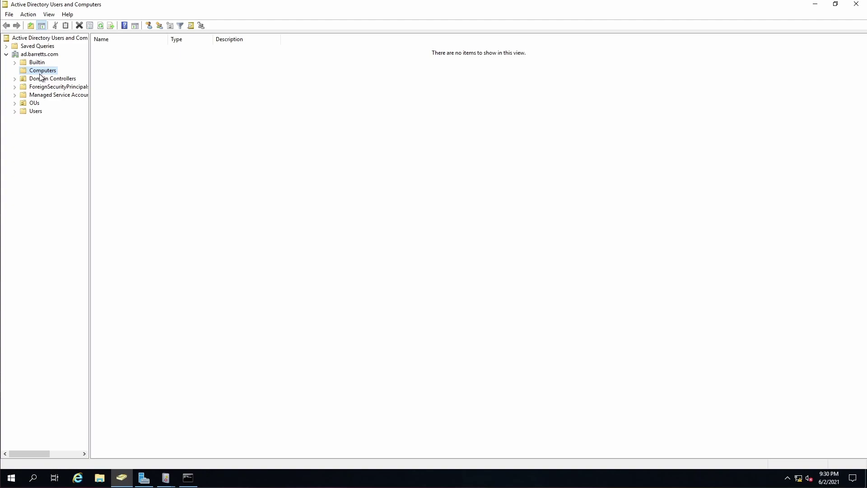
click(15, 103)
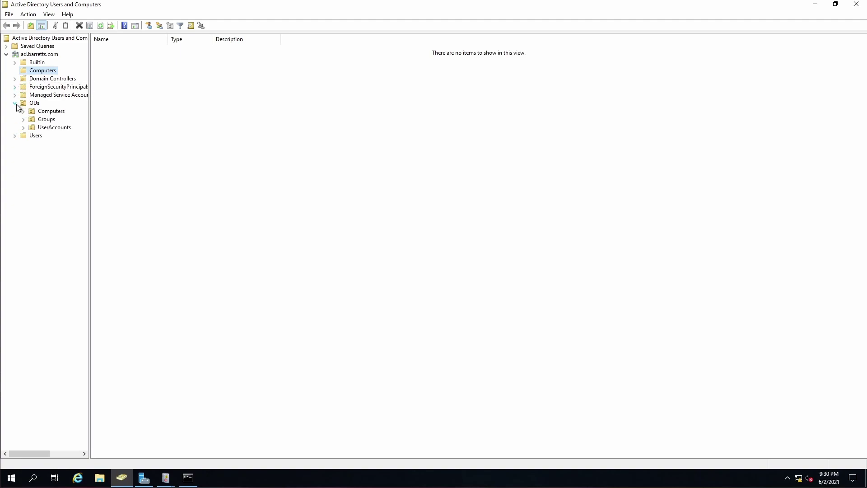
click(23, 111)
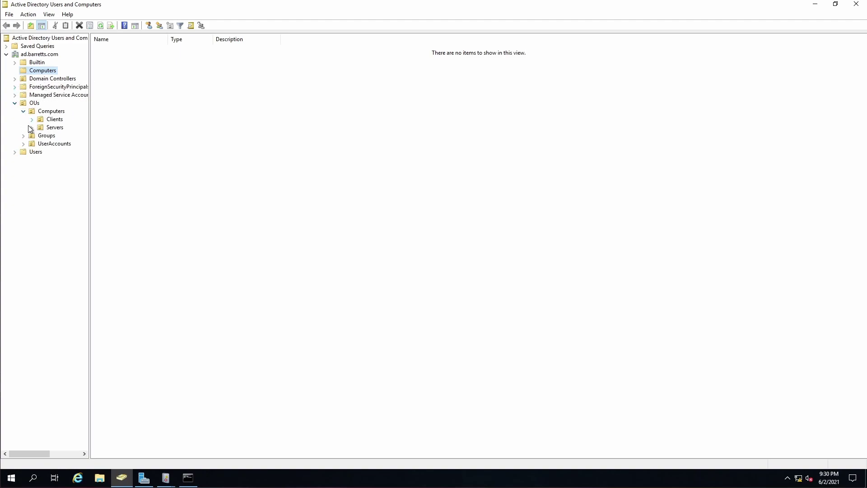
click(42, 111)
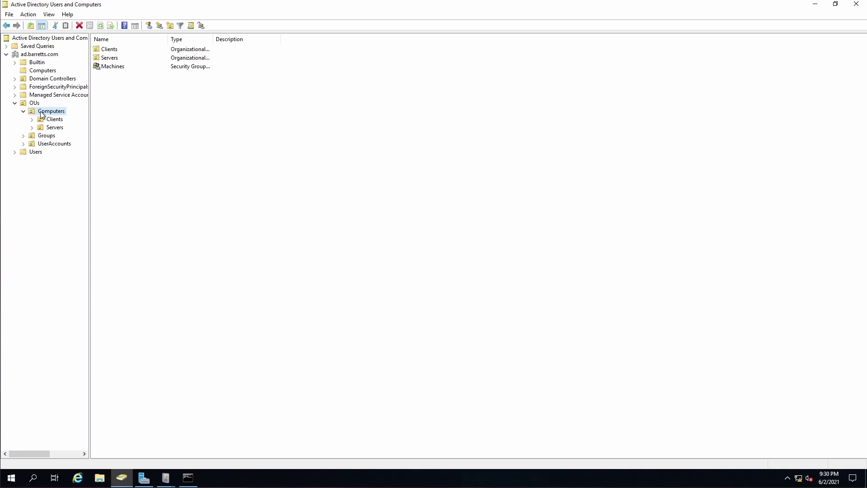
click(108, 71)
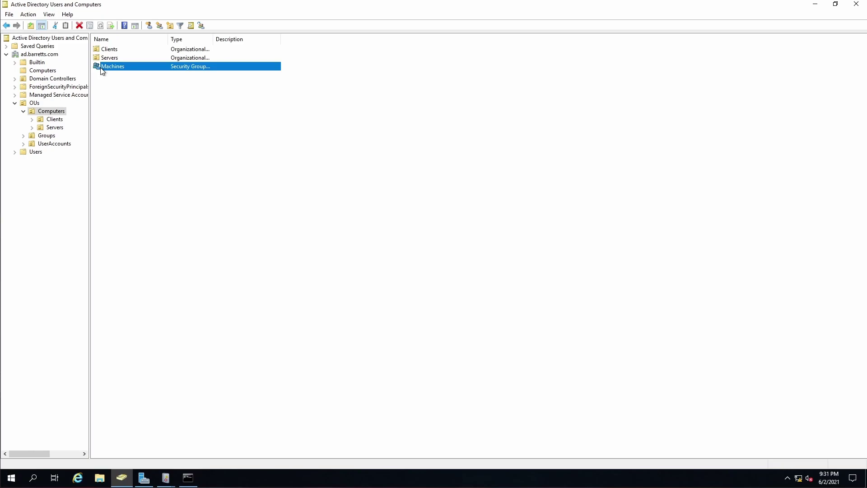
click(54, 120)
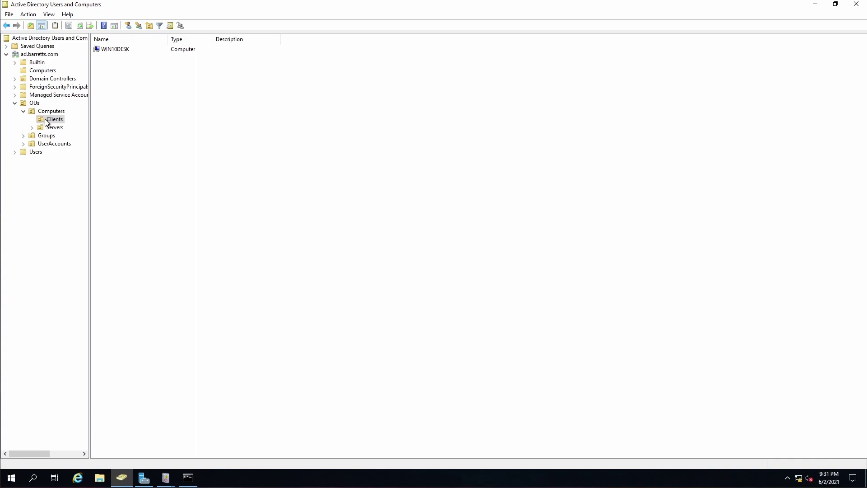
click(171, 482)
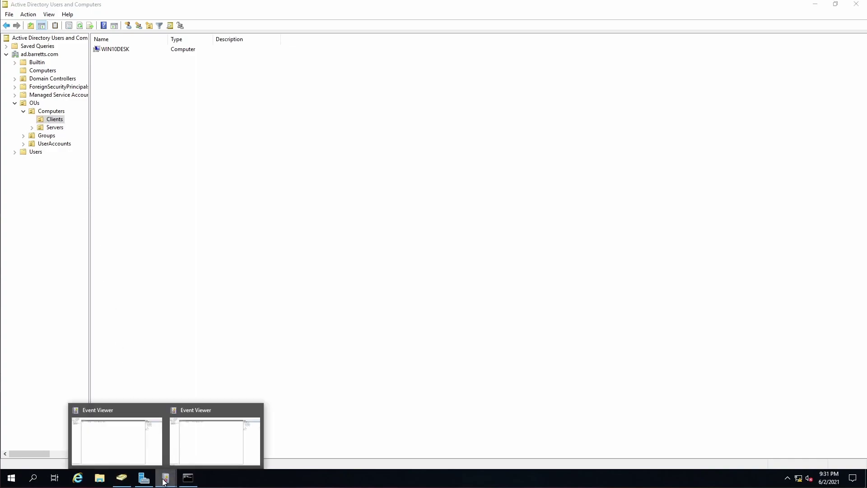
Add the domain computer WIN10DESK as the Test subscription's source computer
click(260, 411)
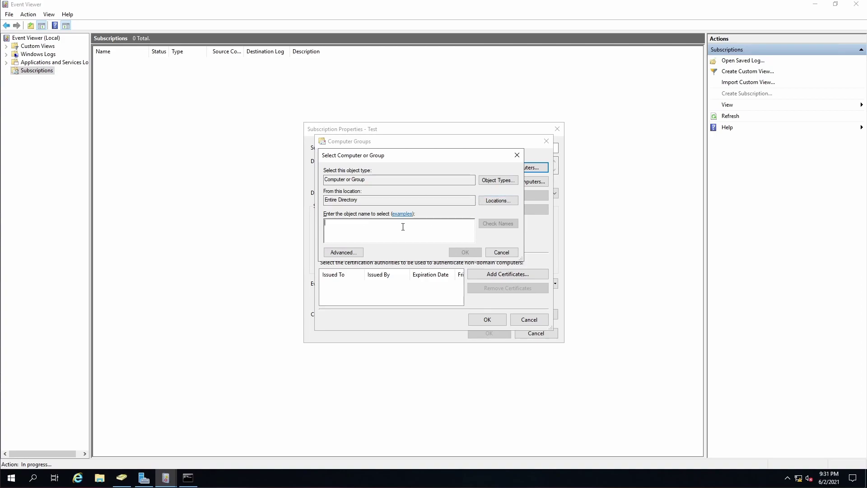
text(W)
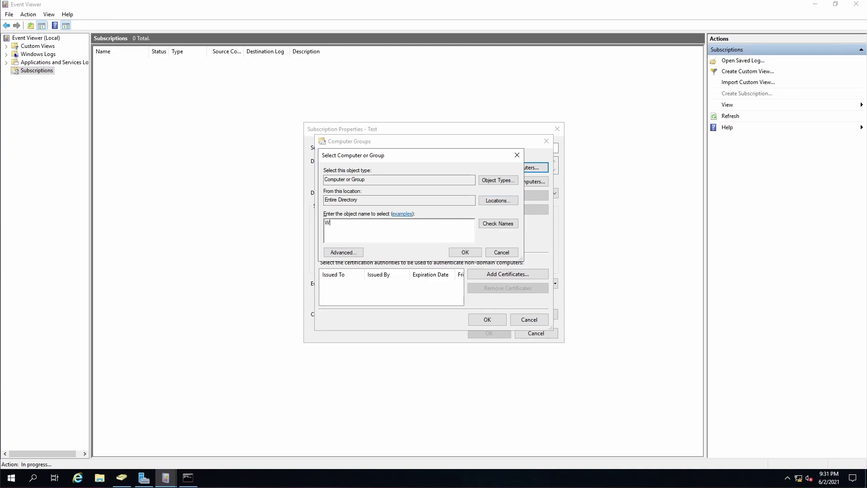
text(in10Desk)
click(495, 226)
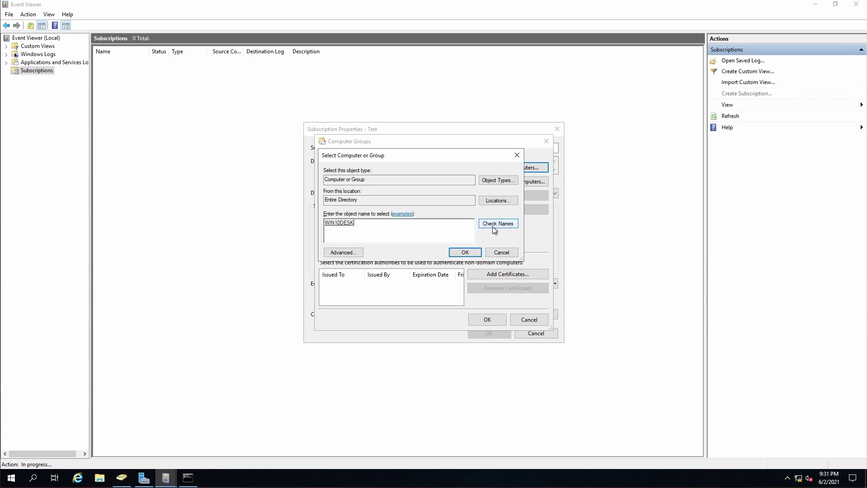
click(465, 252)
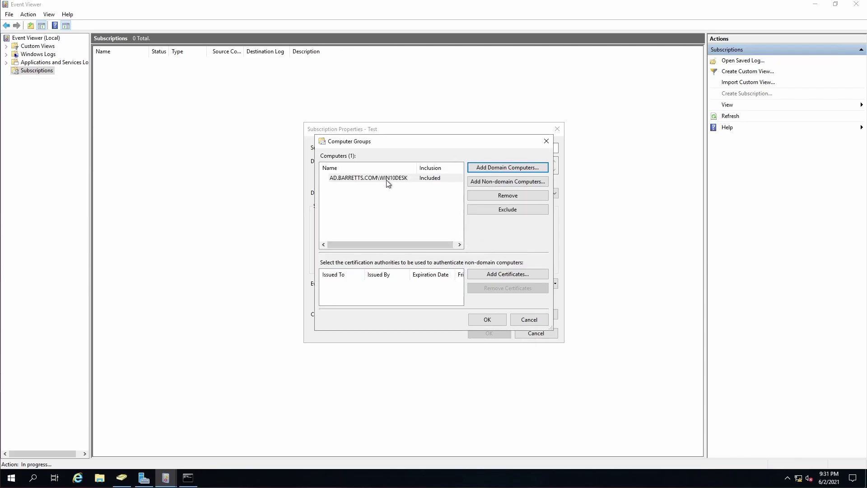
click(492, 320)
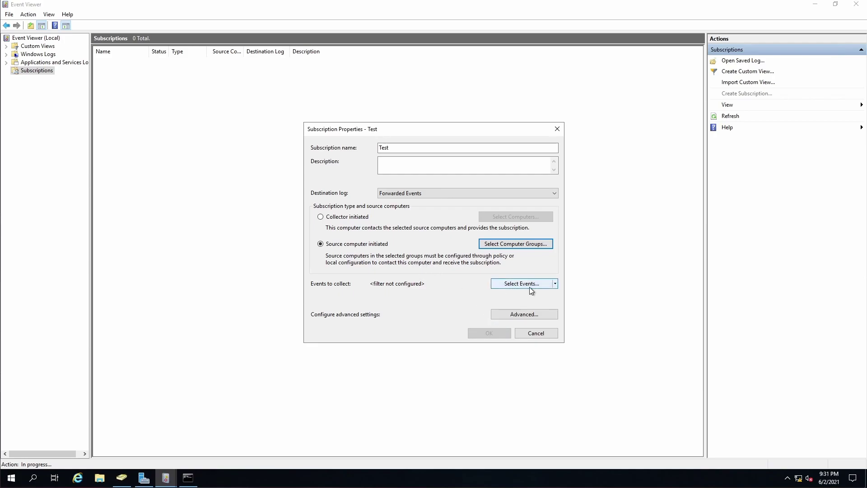
Limit the Test subscription's event filter to the Windows Security log
click(555, 284)
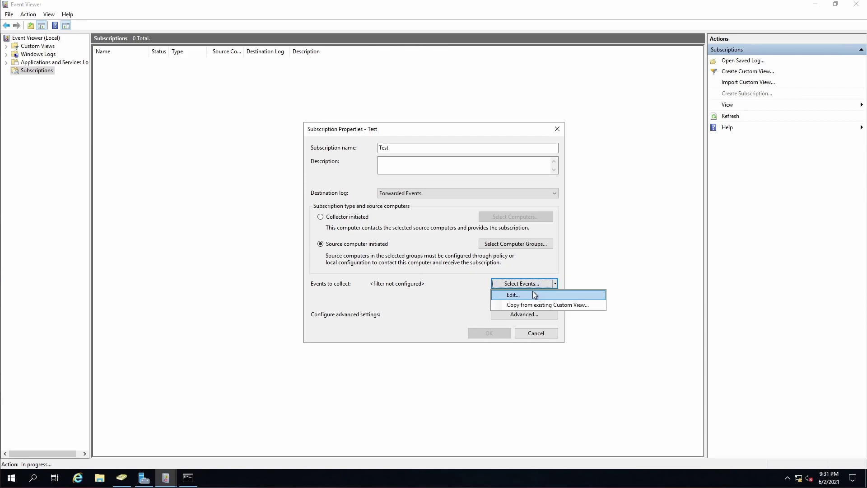
click(534, 295)
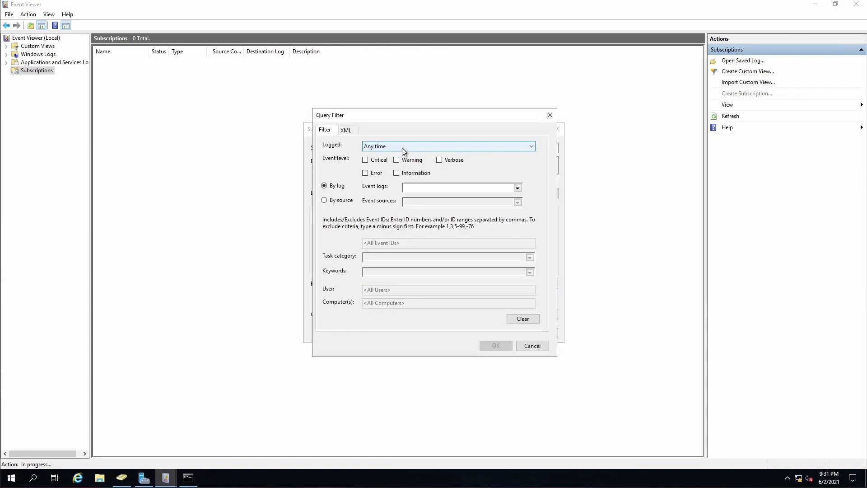
click(518, 187)
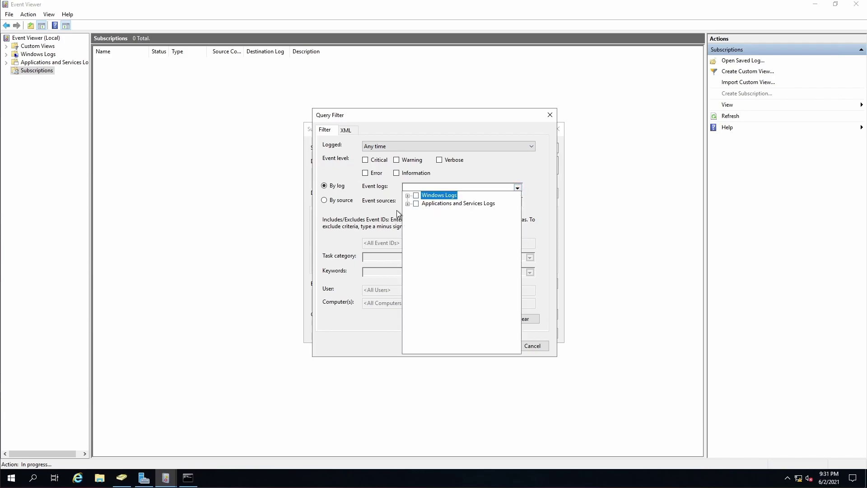
click(407, 196)
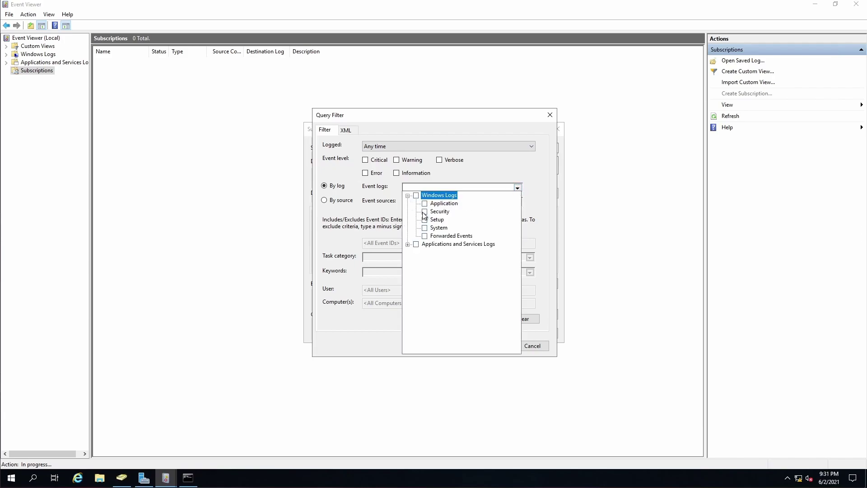
click(425, 212)
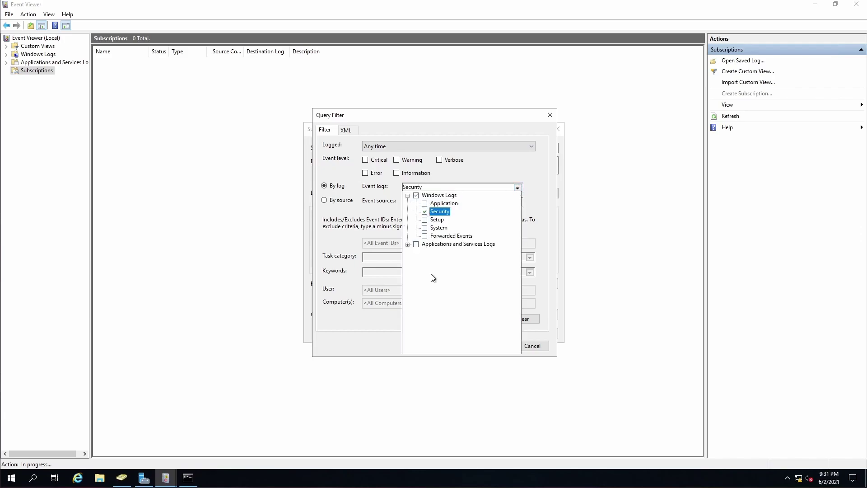
click(518, 187)
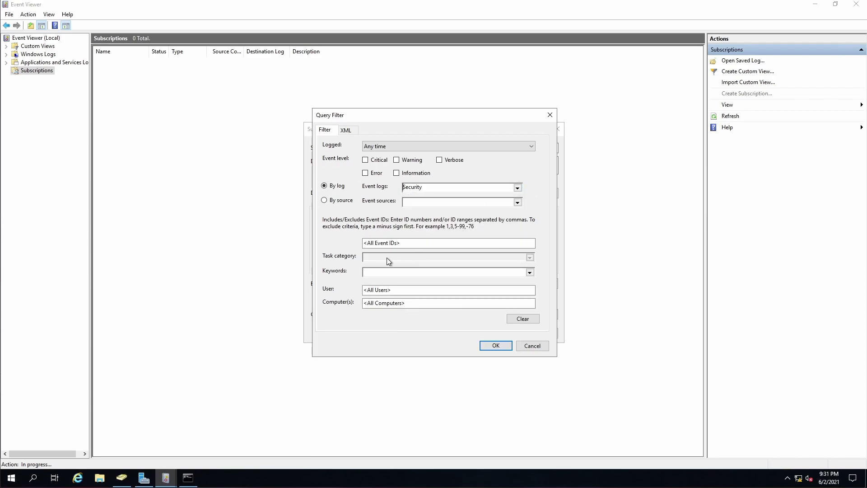
Filter for event IDs 4634,4672,4624,4672, apply the query, and open Advanced settings
click(397, 243)
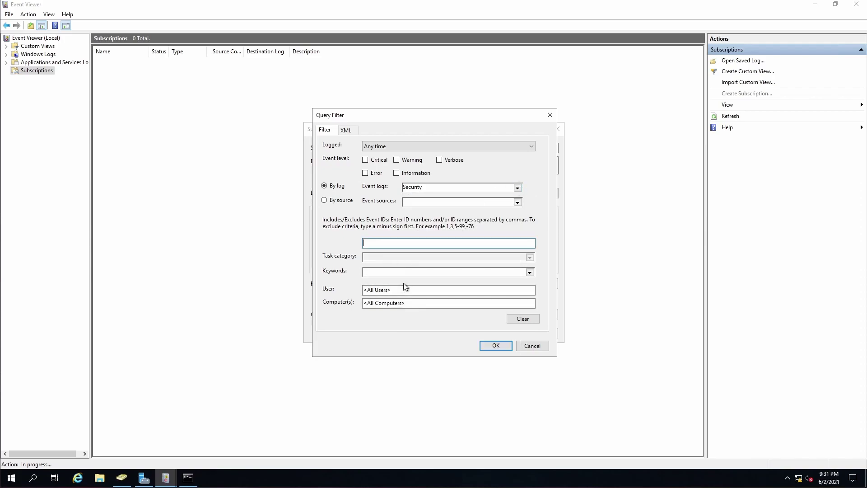
text(4634,4672,4624,4672)
click(493, 347)
click(517, 314)
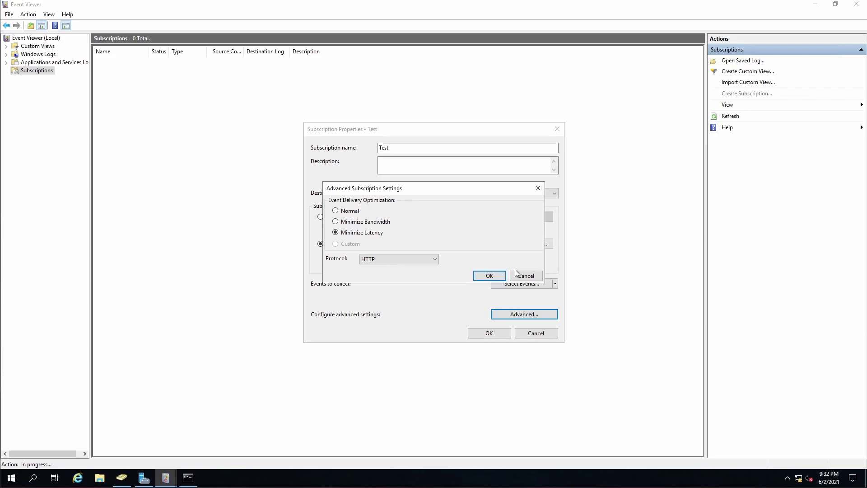
Save Test with Minimize Latency delivery and widen the Source Computers column
click(490, 276)
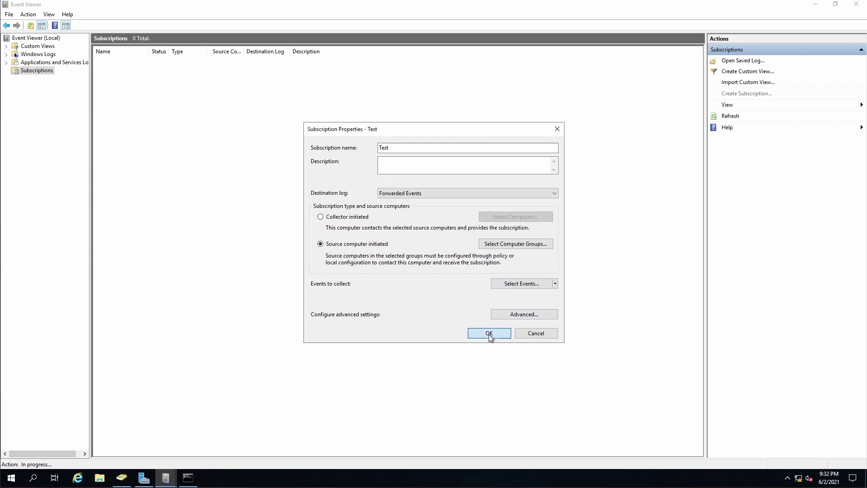
click(489, 333)
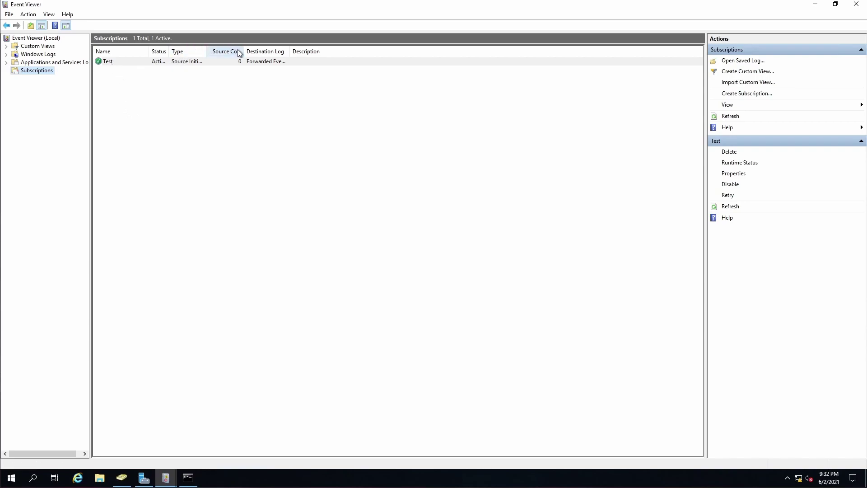
drag(243, 50, 266, 49)
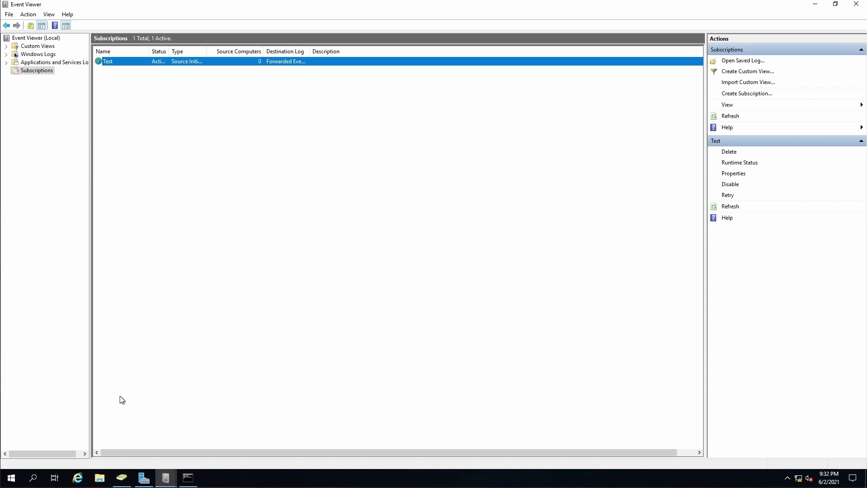
Launch Group Policy Management and select the ad.barretts.com Default Domain Policy
click(11, 480)
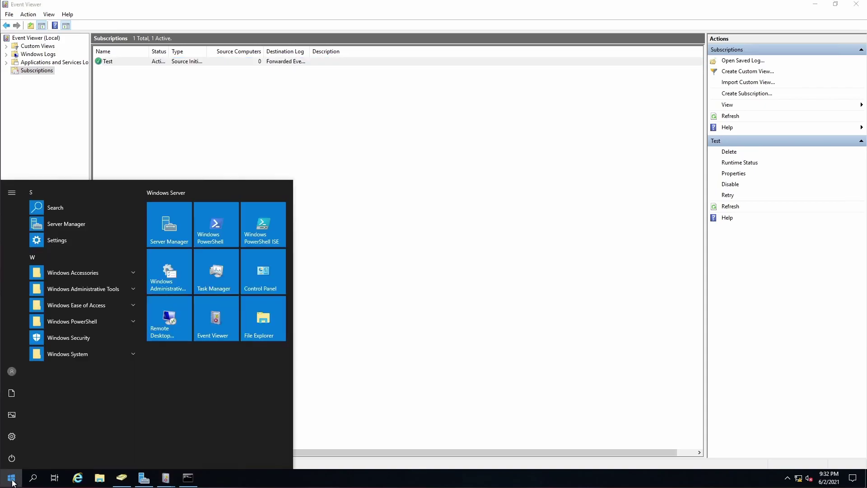
text(group)
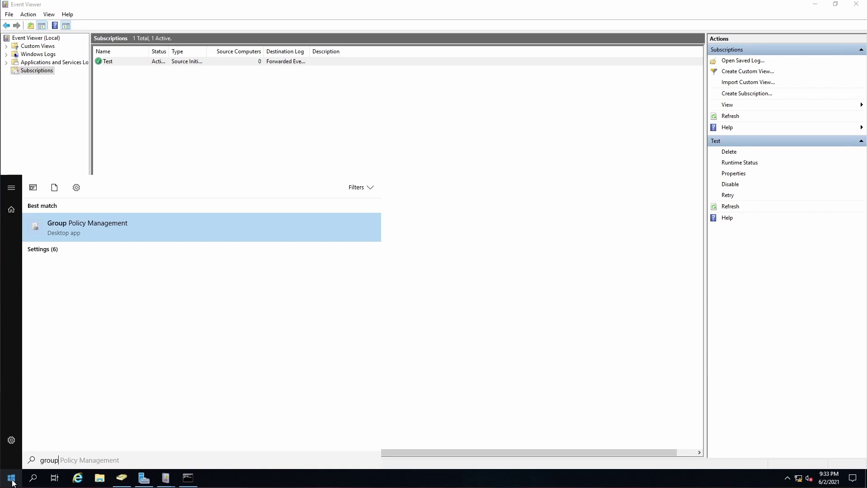
key(Return)
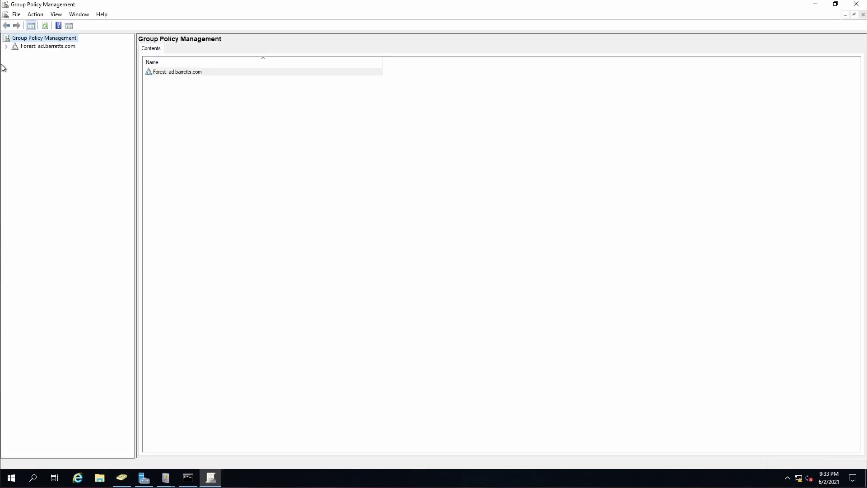
click(6, 46)
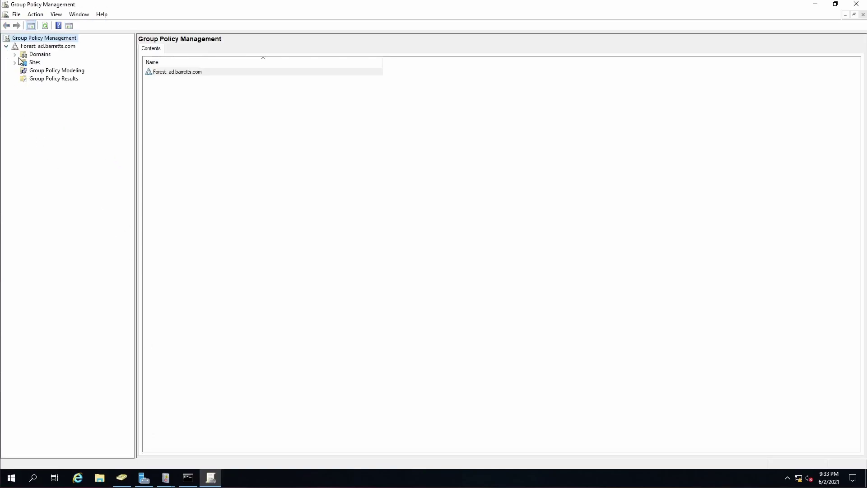
click(15, 55)
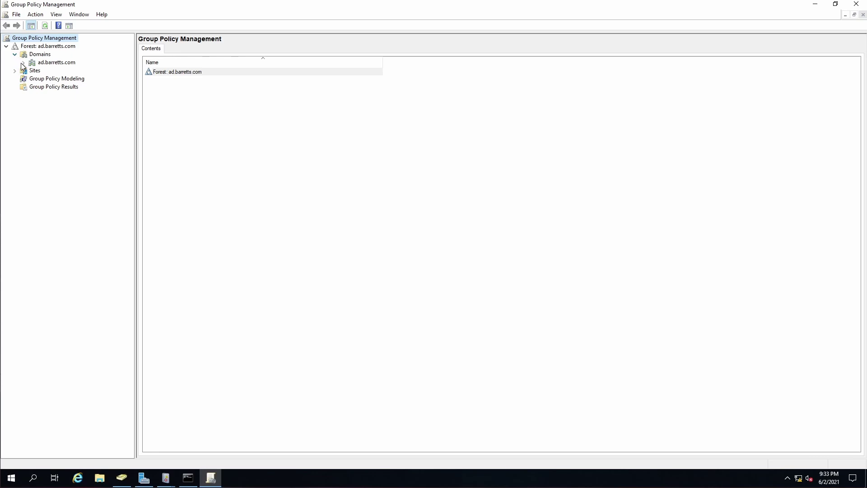
click(23, 62)
click(65, 71)
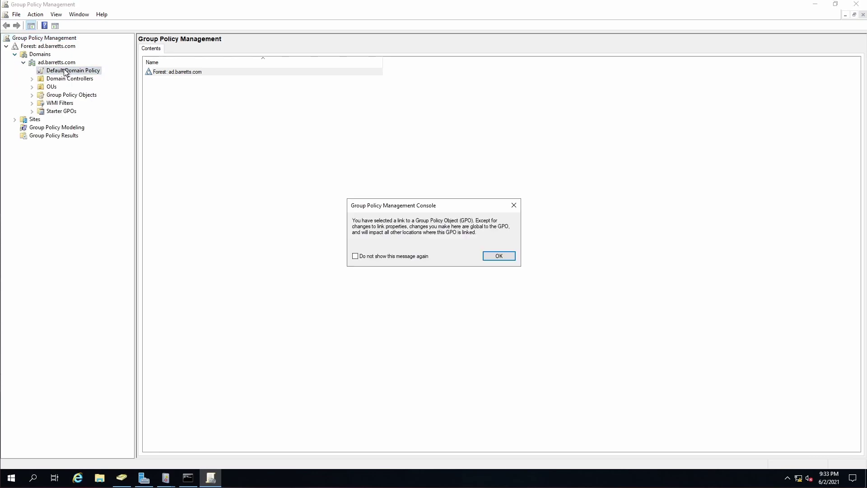
click(508, 256)
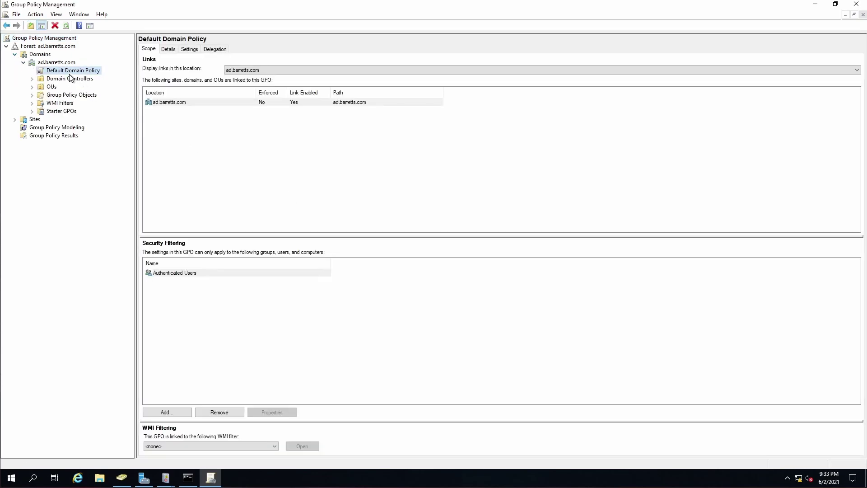
Edit the Default Domain Policy in a maximized Group Policy Management Editor with a wider tree pane
right_click(68, 72)
click(77, 77)
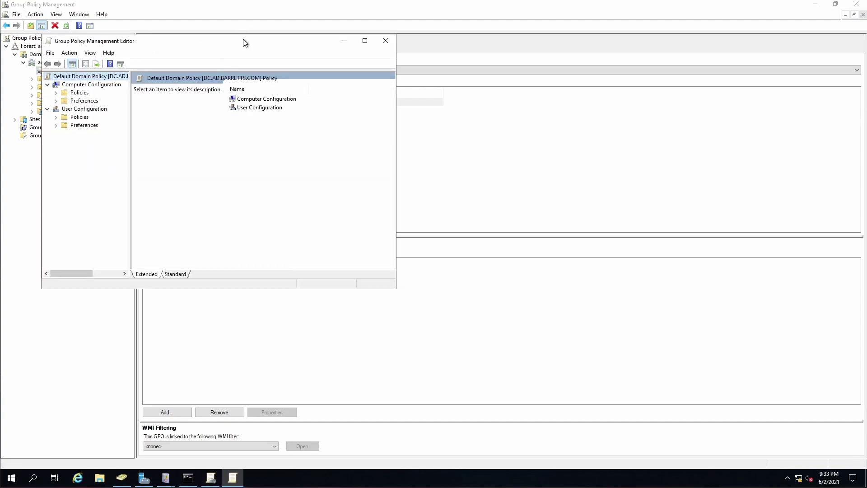
double_click(243, 42)
click(15, 62)
click(24, 78)
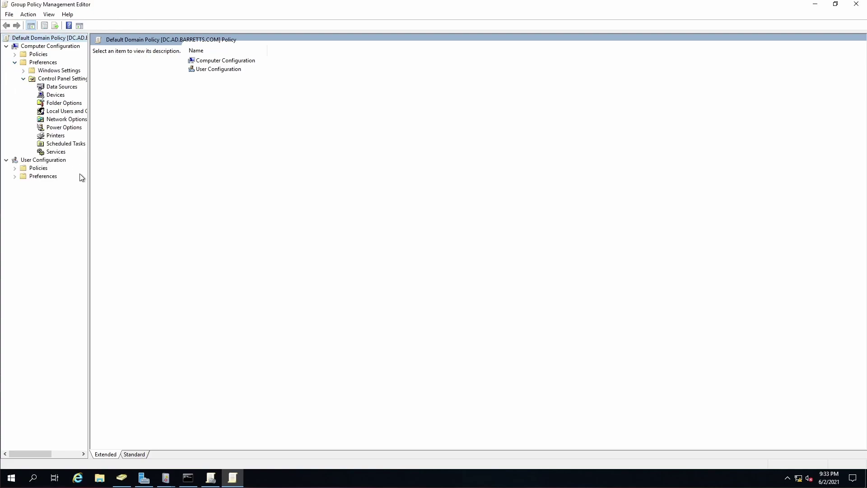
drag(89, 195, 187, 187)
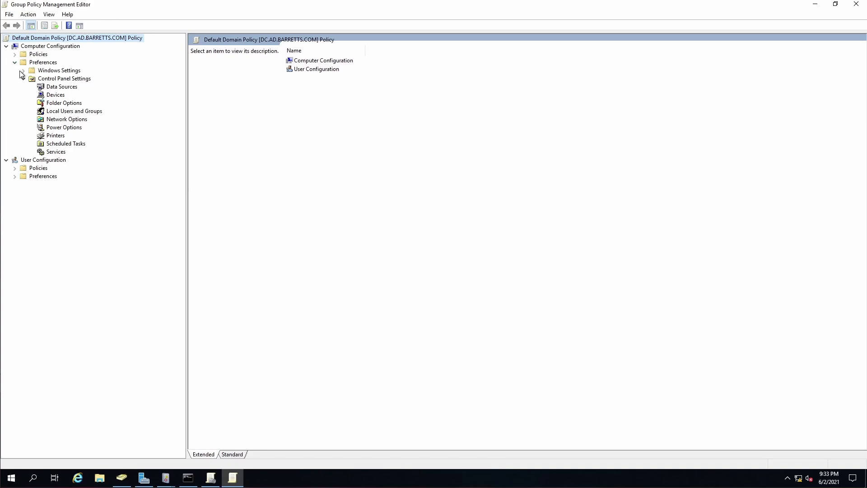
click(24, 71)
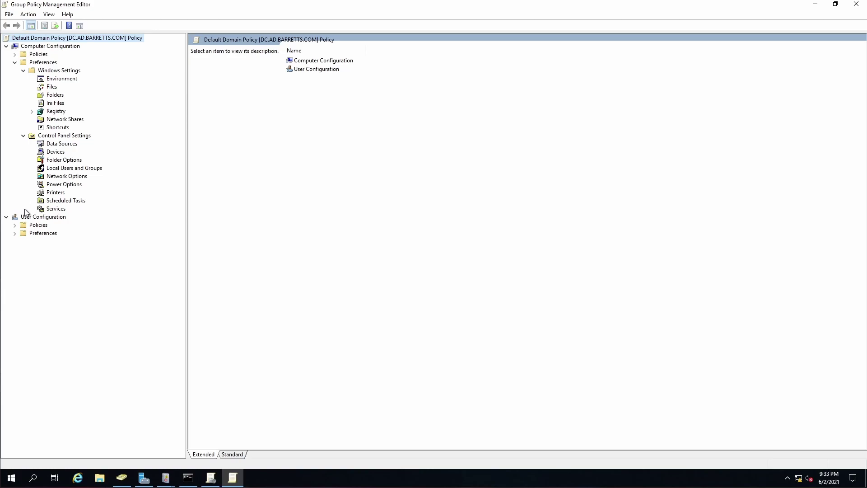
key(alt)
click(15, 62)
Navigate Computer Policies > Security Settings > Windows Defender Firewall to the empty Inbound Rules
click(14, 55)
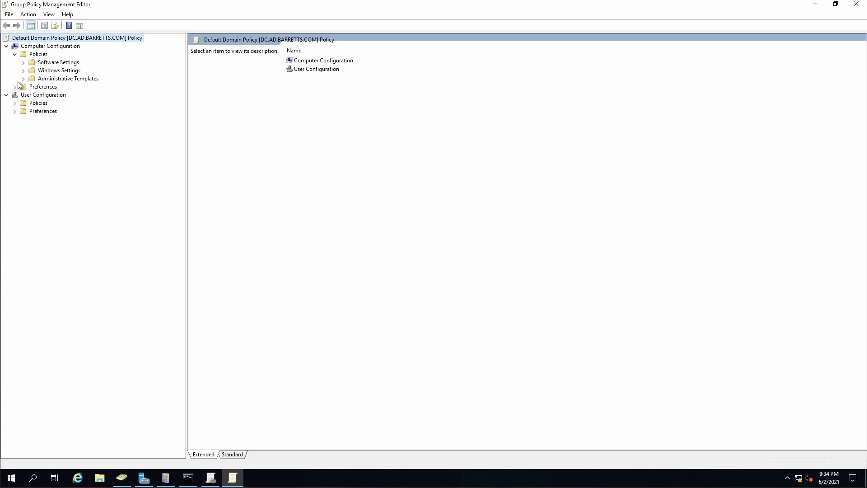
click(23, 78)
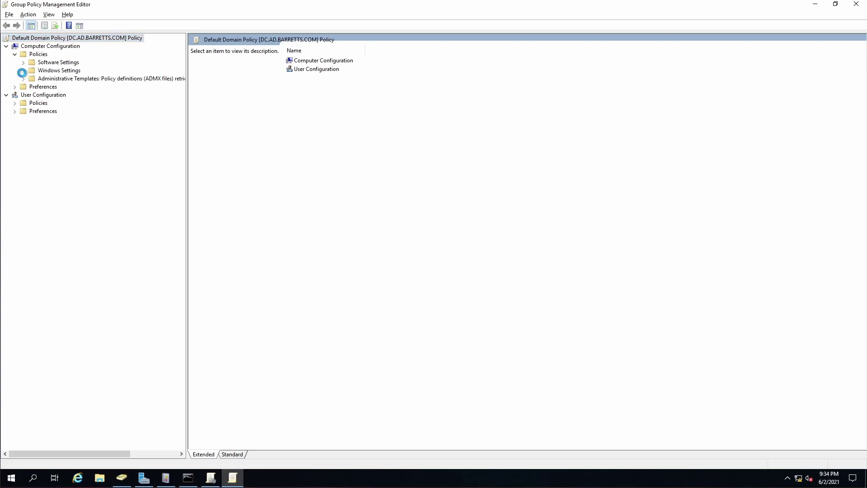
click(23, 71)
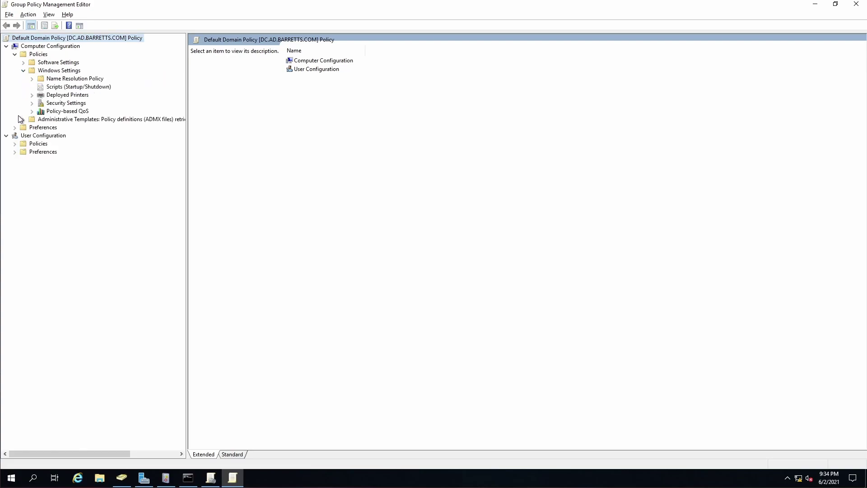
click(32, 104)
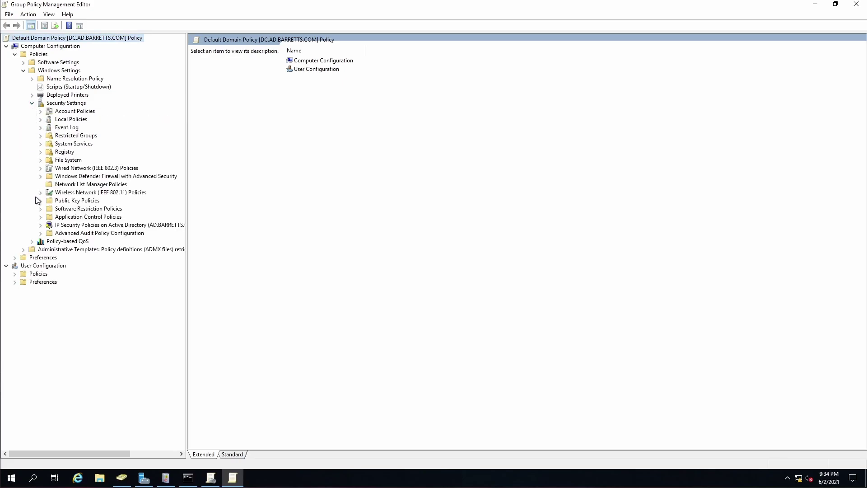
click(41, 177)
click(49, 185)
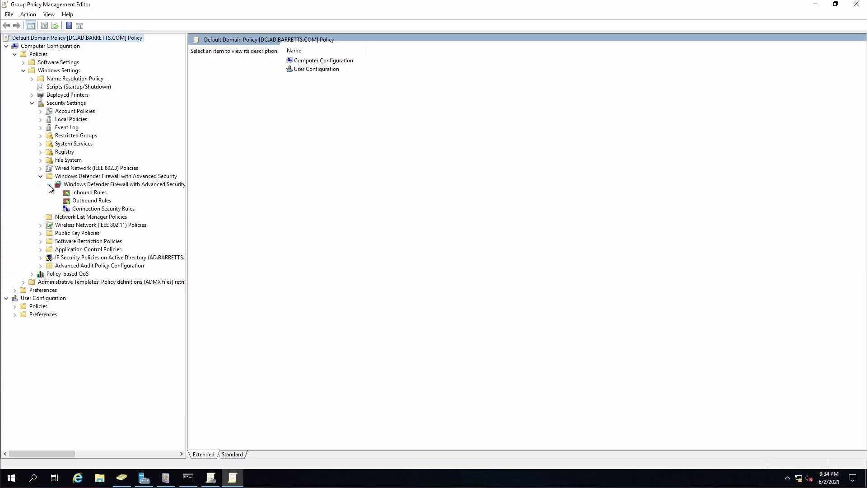
right_click(79, 195)
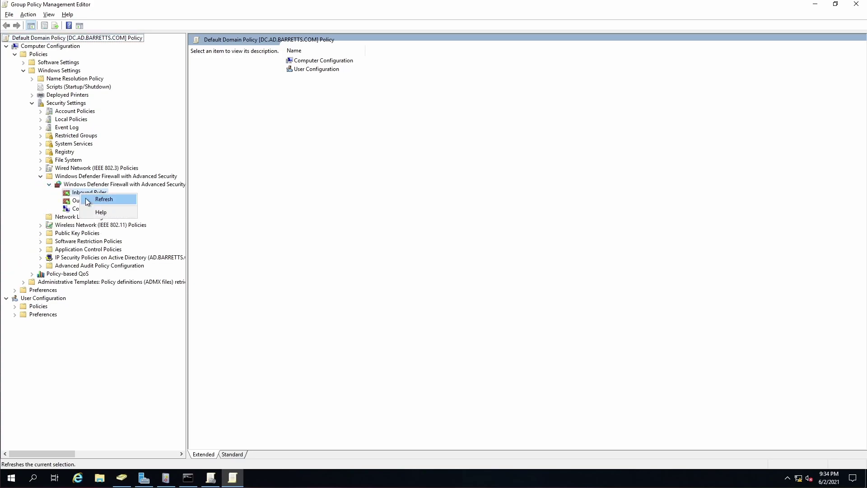
click(74, 195)
right_click(79, 193)
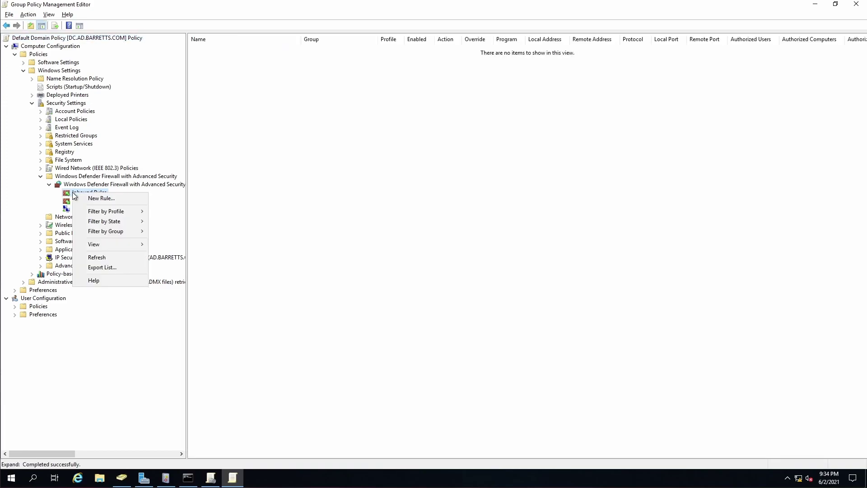
Add the predefined Windows Remote Management (HTTP-In) inbound rule allowing TCP port 5985
click(97, 195)
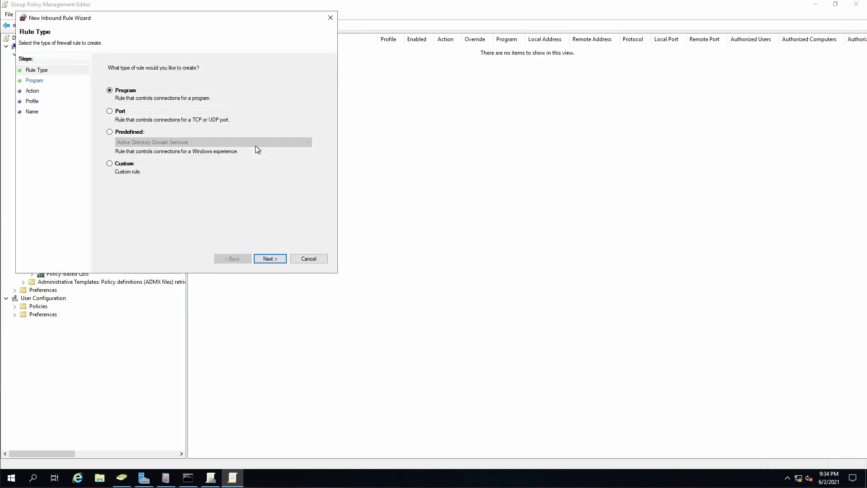
click(110, 132)
click(153, 142)
scroll(189, 252, down, 7)
scroll(188, 249, down, 3)
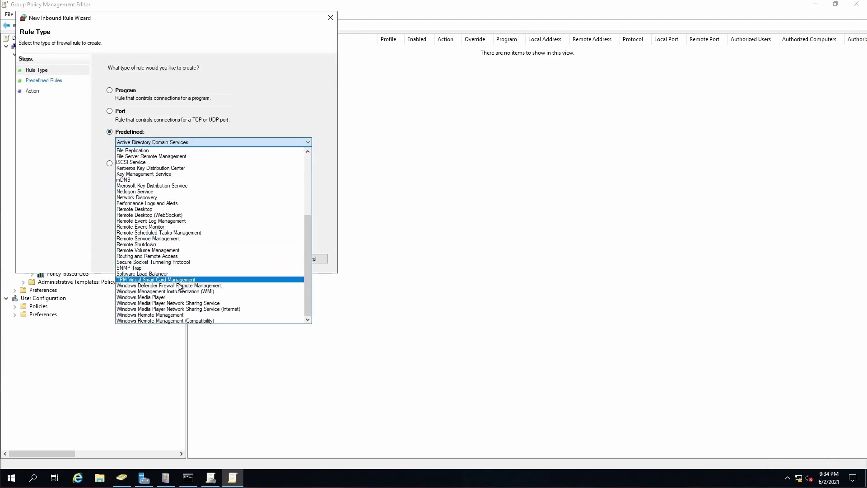
click(172, 319)
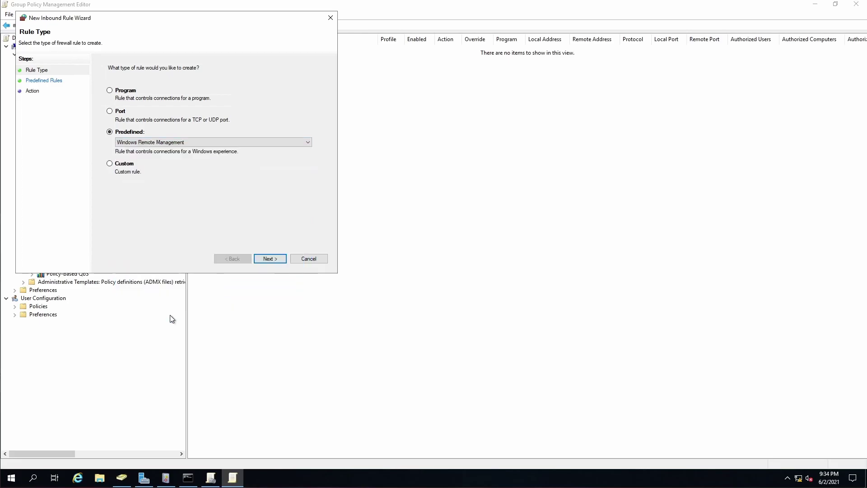
click(268, 260)
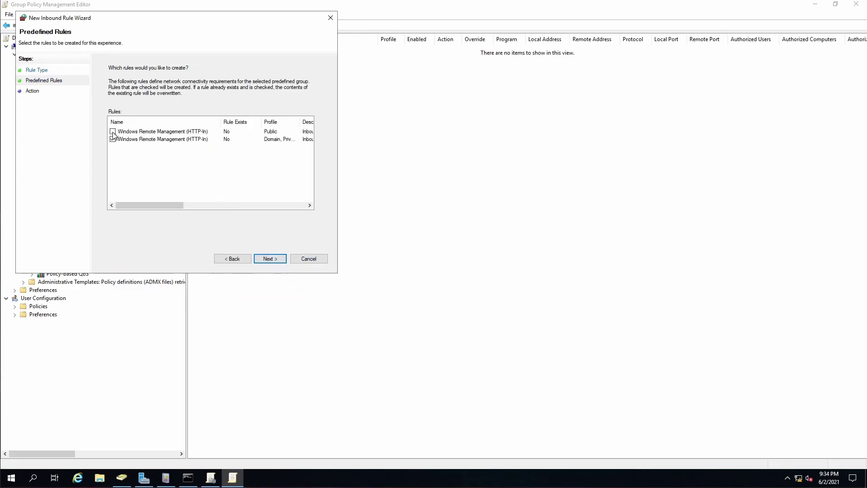
click(267, 258)
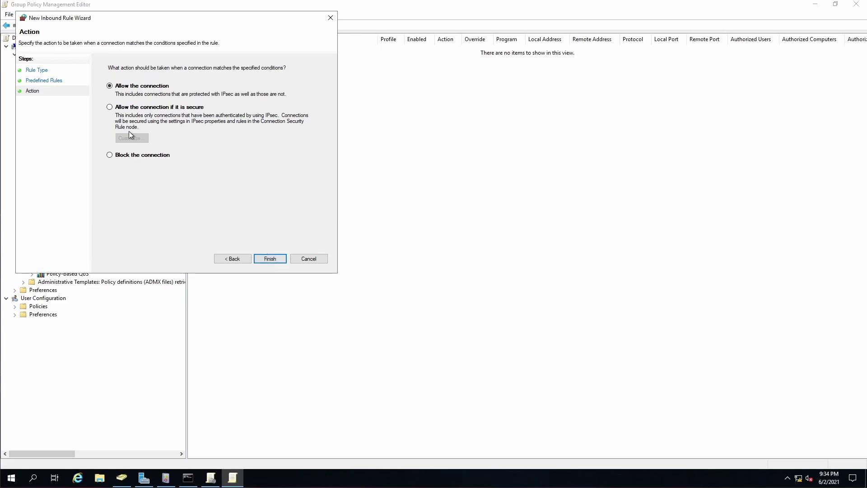
click(270, 258)
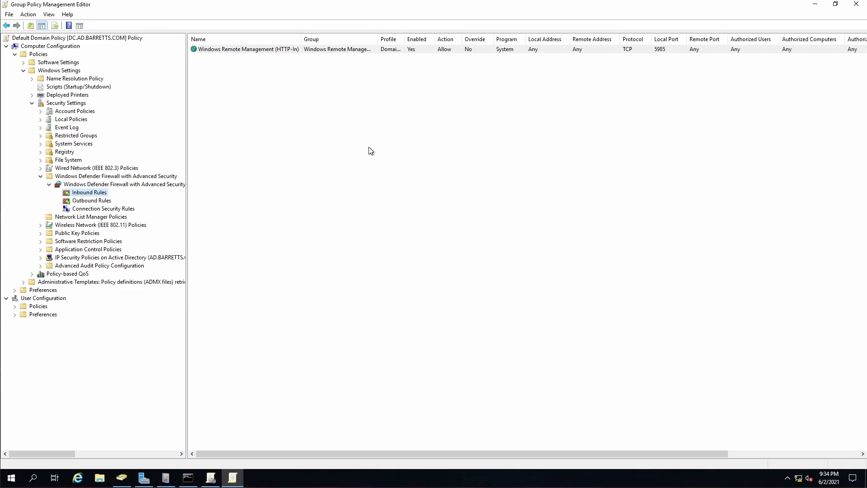
Close Group Policy Management Editor and the Group Policy Management console
click(23, 71)
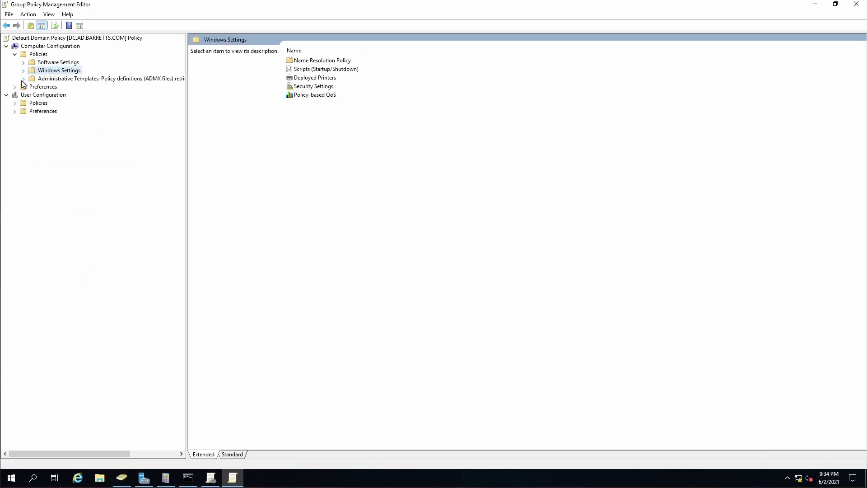
click(23, 80)
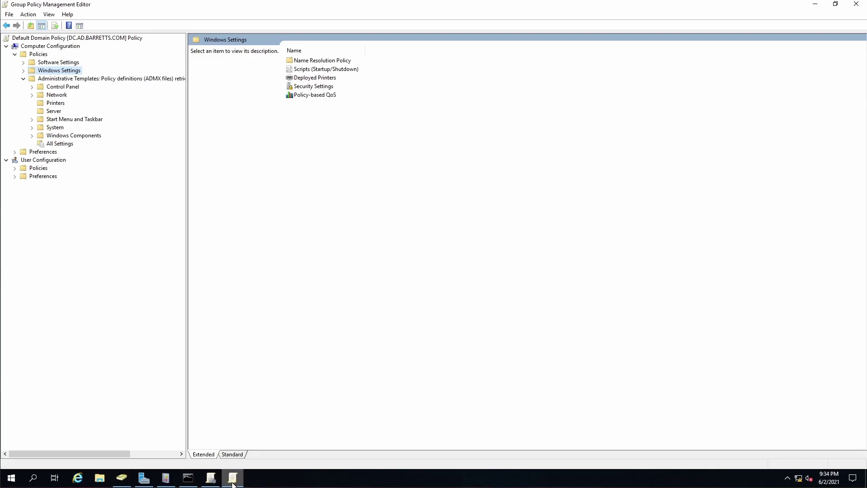
click(211, 479)
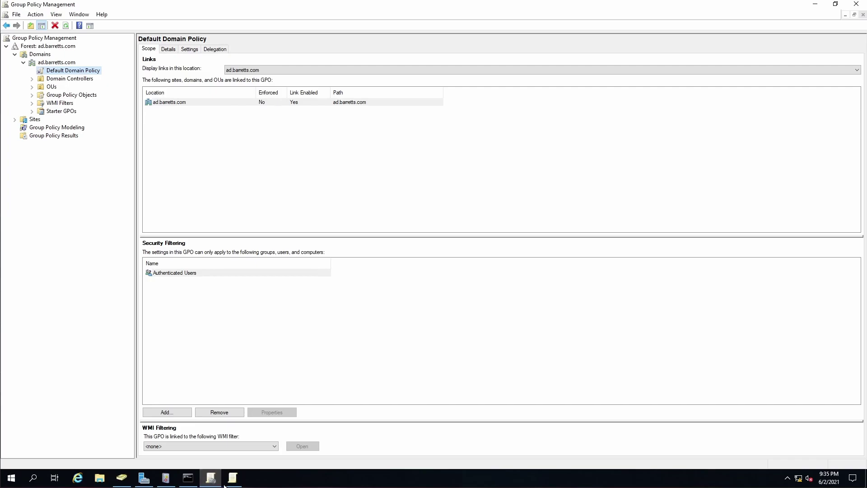
click(232, 481)
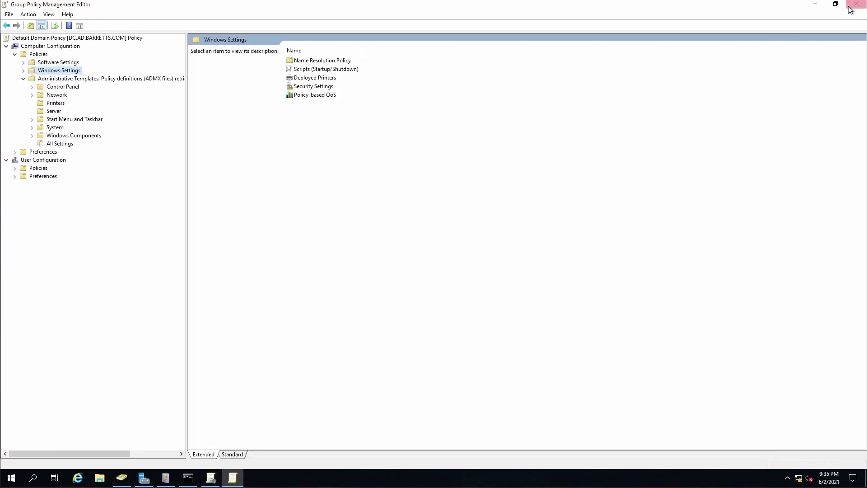
click(856, 4)
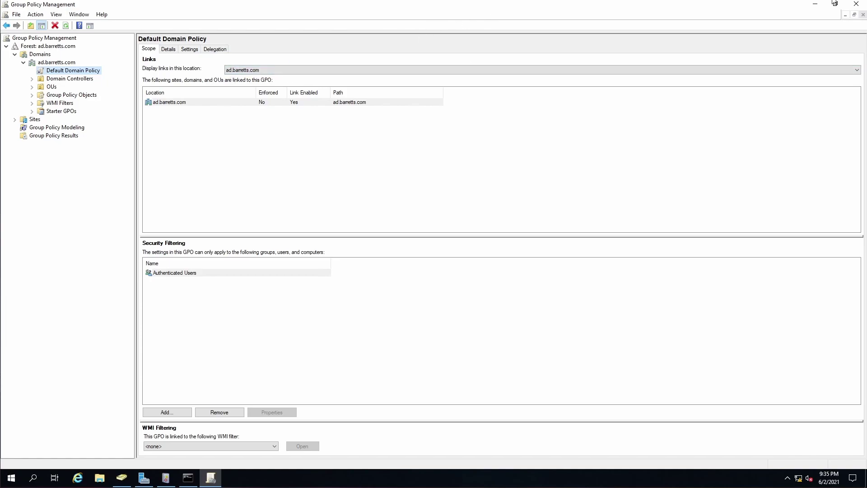
click(856, 4)
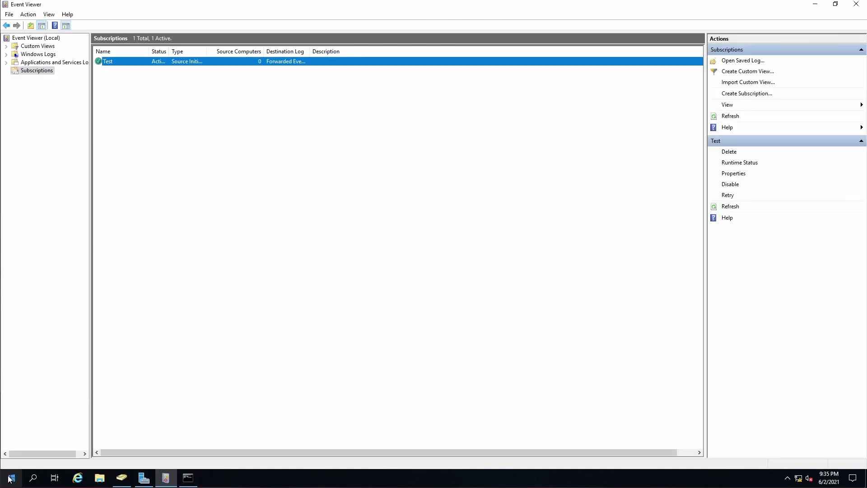
Run gpupdate /force in the admin Command Prompt, then close it once both policy updates complete
click(188, 477)
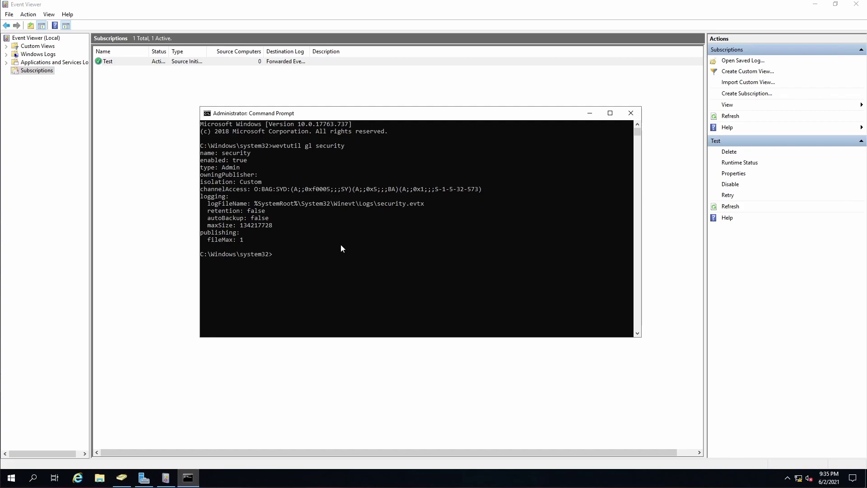
text(gpupdate /force)
key(Return)
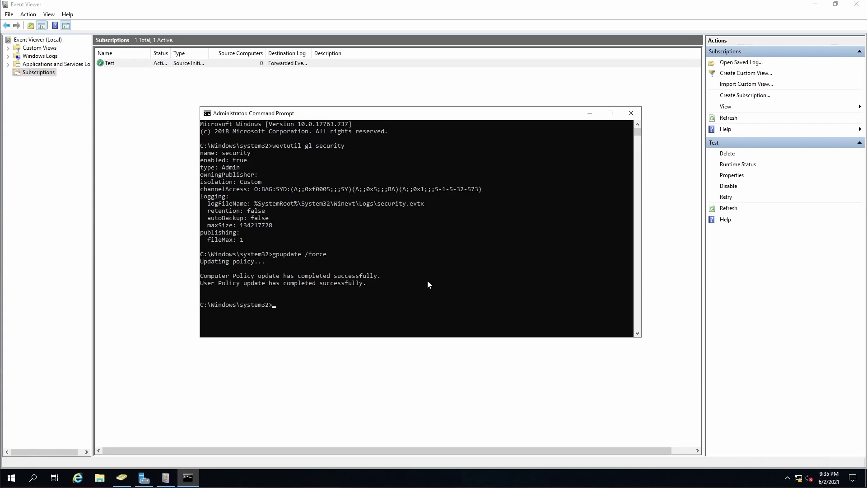
click(631, 113)
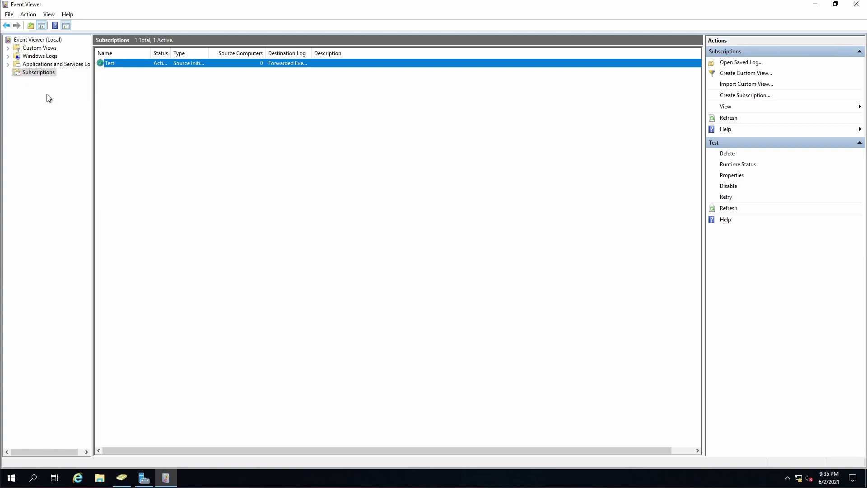
Expand Applications and Services Logs > Microsoft > Windows and widen the log tree pane
click(8, 64)
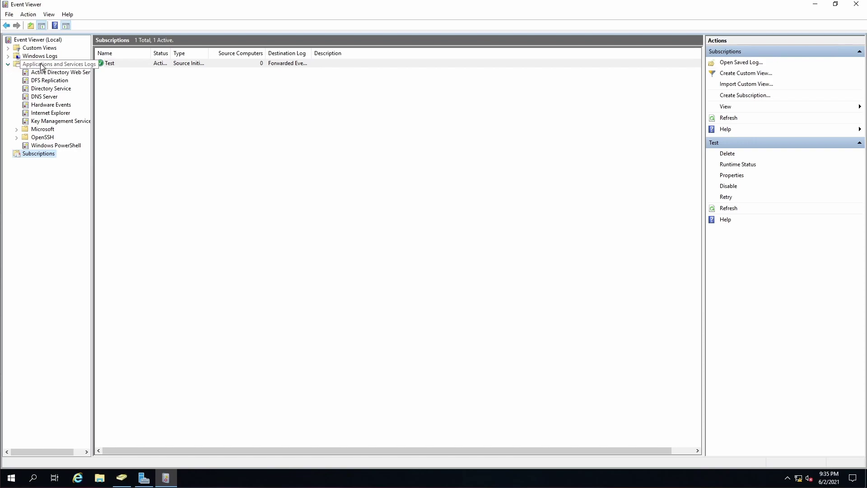
click(16, 130)
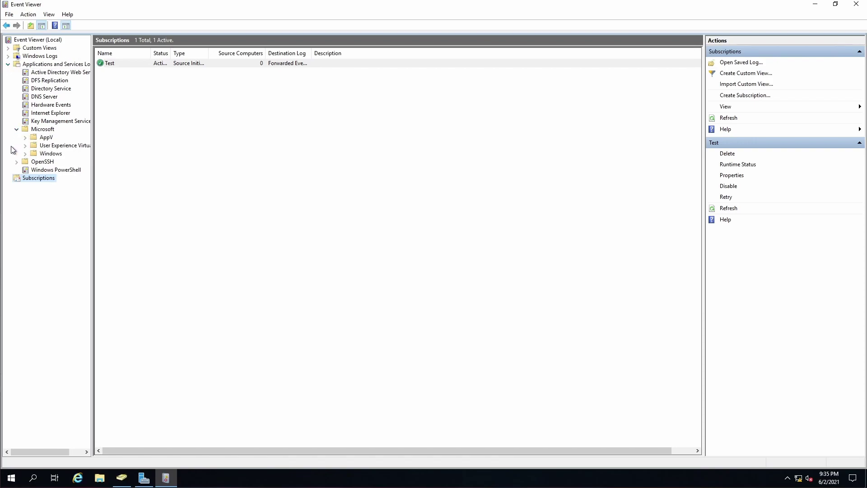
click(25, 154)
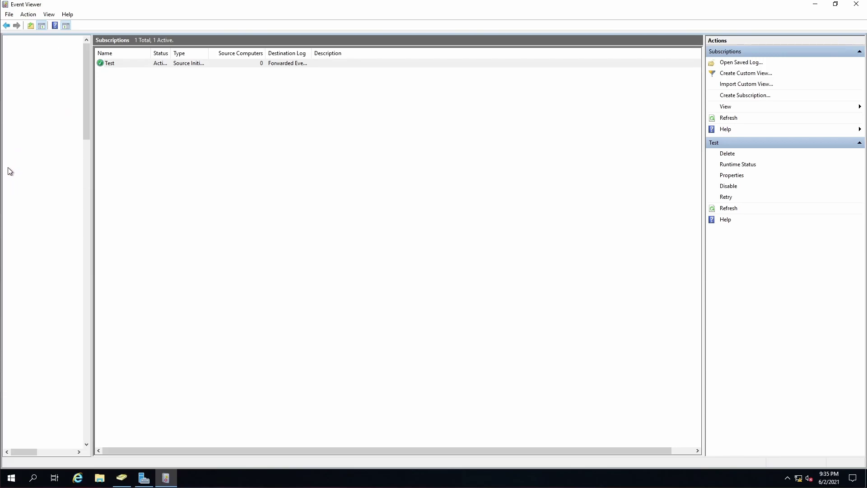
scroll(64, 251, down, 4)
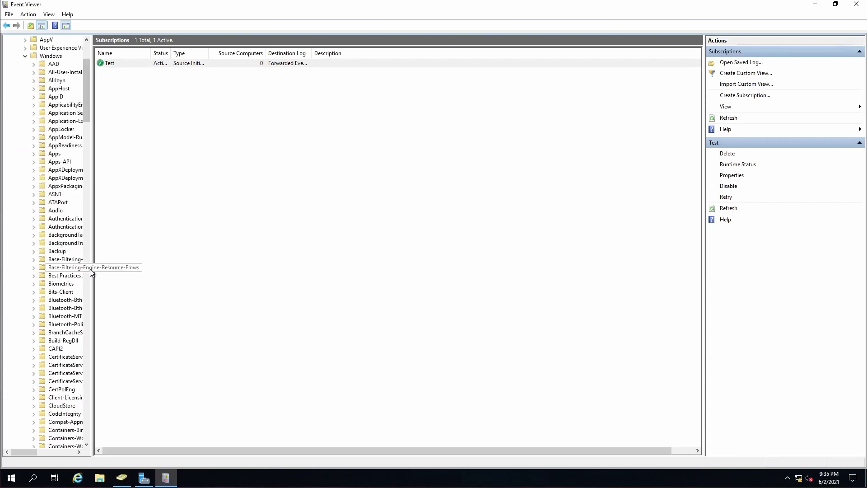
key(Tab)
drag(92, 271, 143, 271)
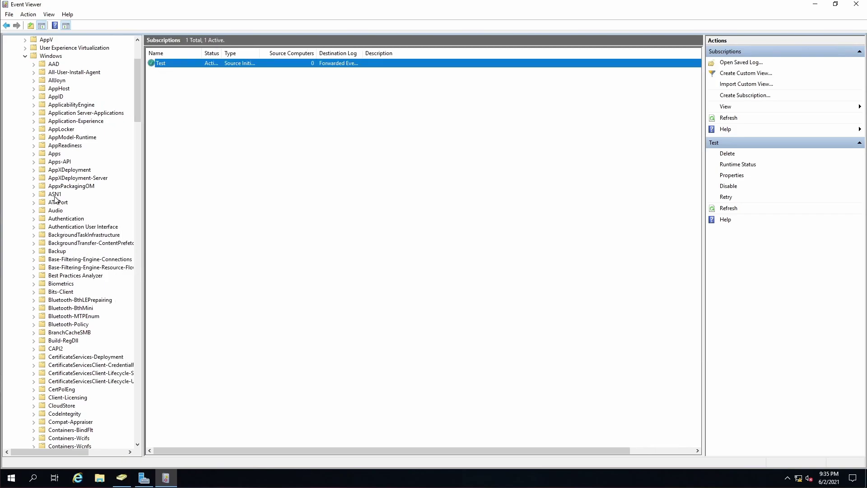
Expand EventCollector and open its Operational log, which holds 0 events
scroll(59, 195, down, 4)
scroll(59, 196, down, 14)
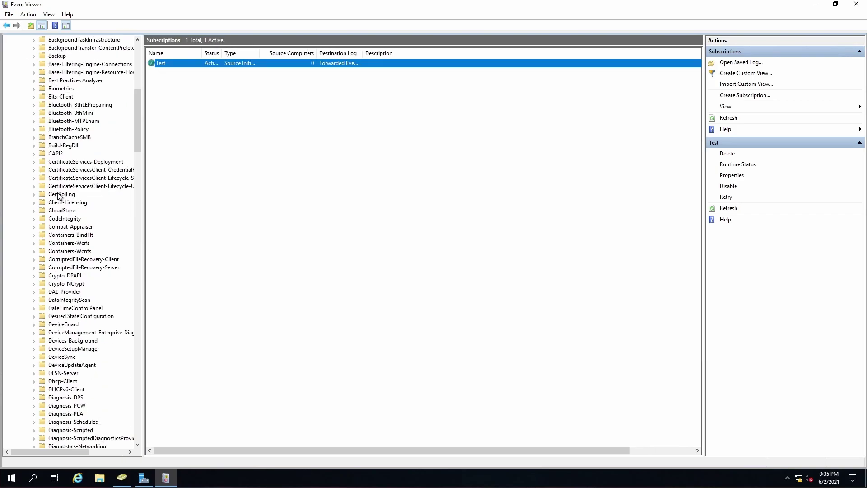
scroll(59, 196, down, 1)
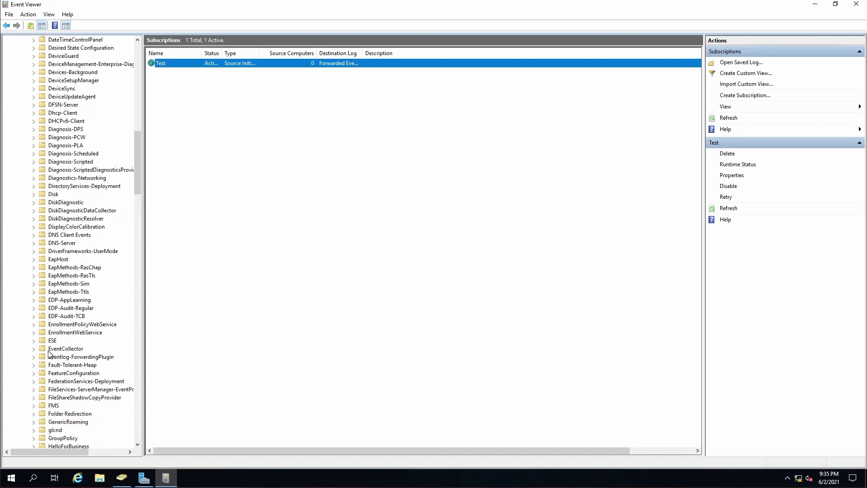
click(34, 348)
click(67, 357)
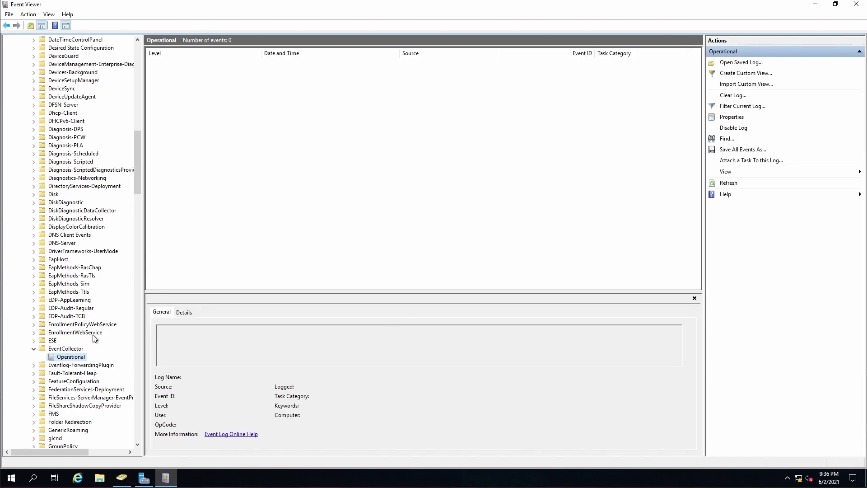
click(76, 350)
click(71, 358)
Review the three event 106 entries in Eventlog-ForwardingPlugin Operational, then return to Subscriptions
click(34, 365)
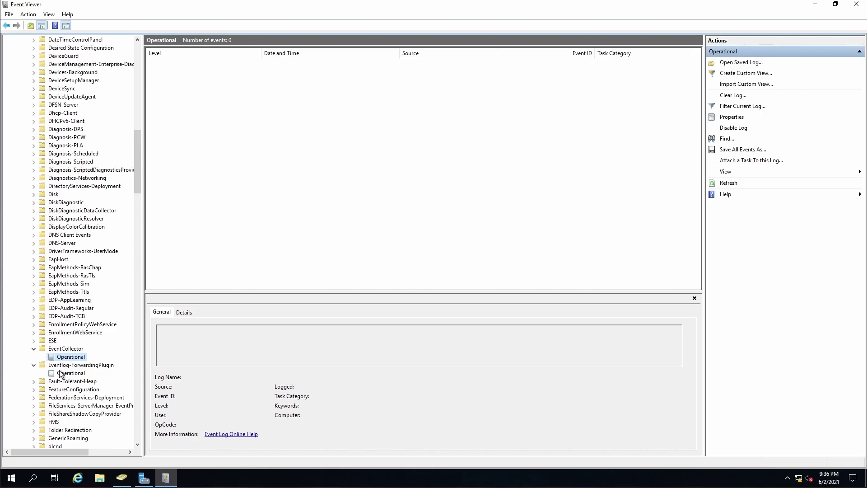
click(72, 375)
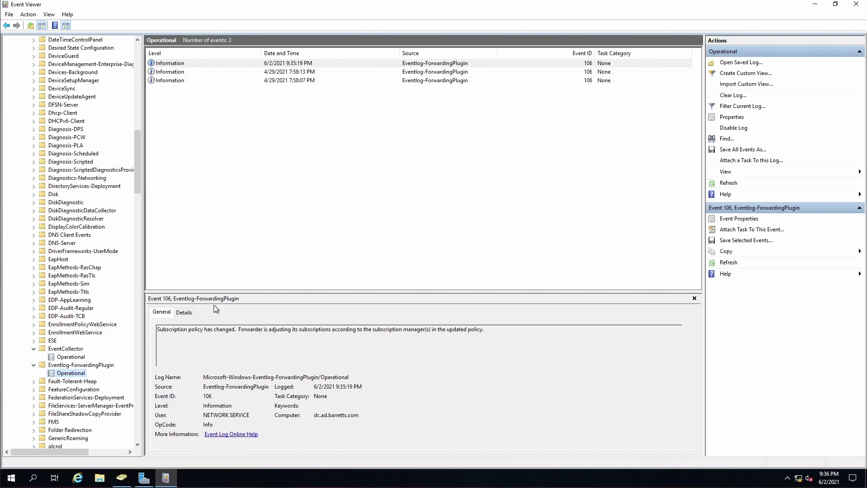
scroll(85, 247, down, 5)
scroll(83, 247, down, 20)
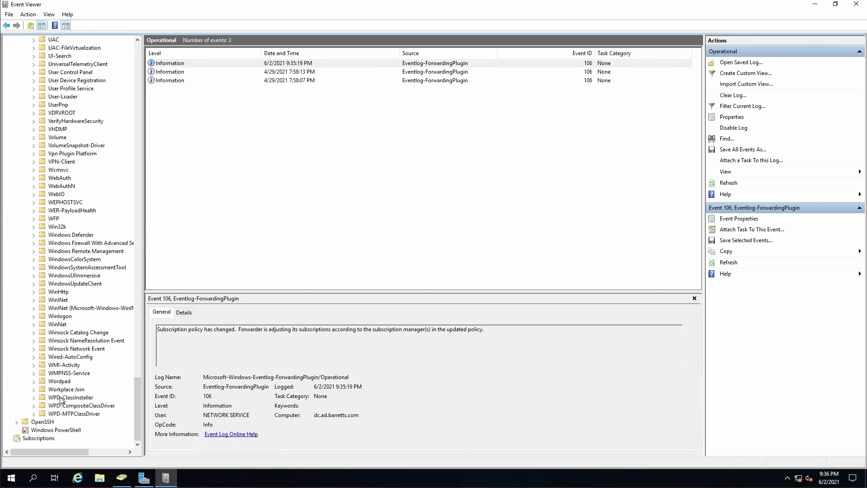
click(39, 438)
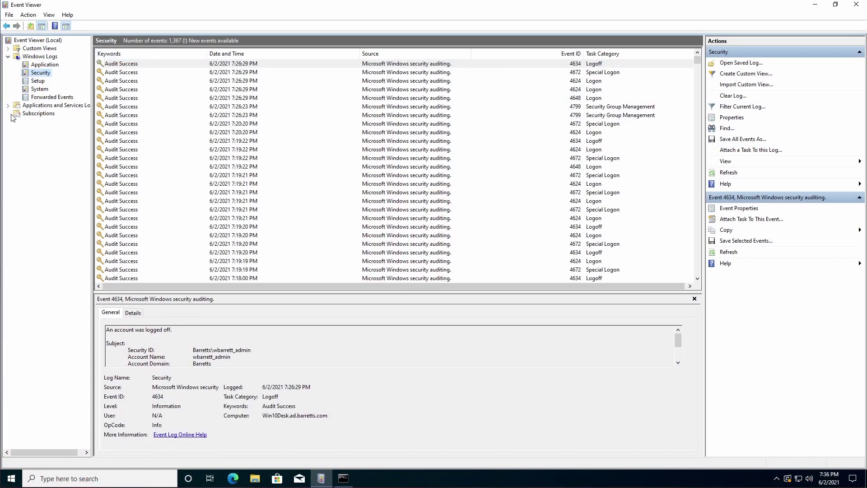
On WIN10DESK, open Microsoft > Windows > Eventlog-ForwardingPlugin > Operational, showing two event 105 errors and one 106
click(7, 106)
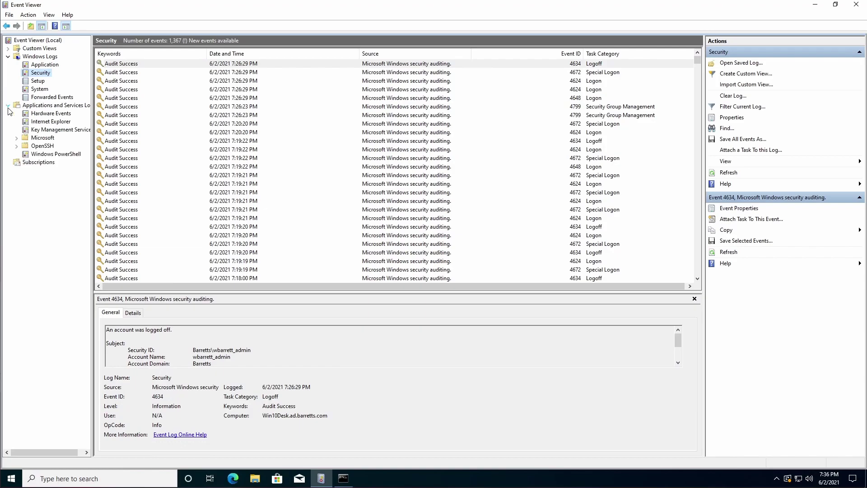
click(17, 138)
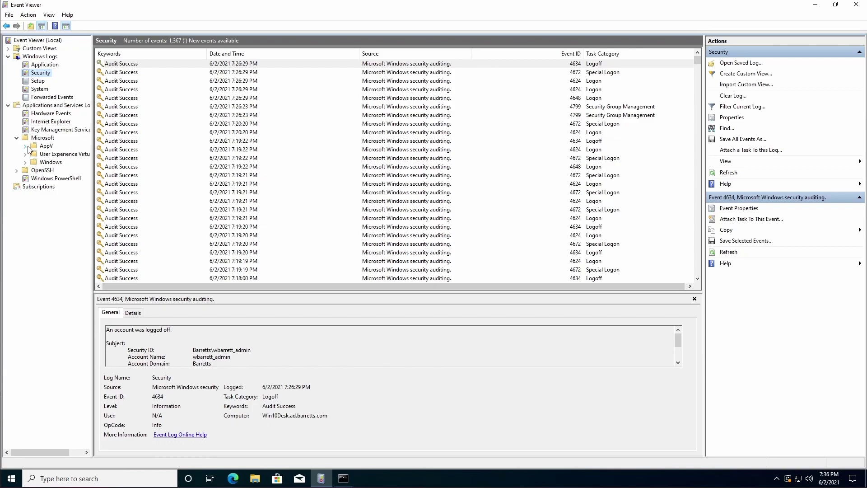
click(25, 161)
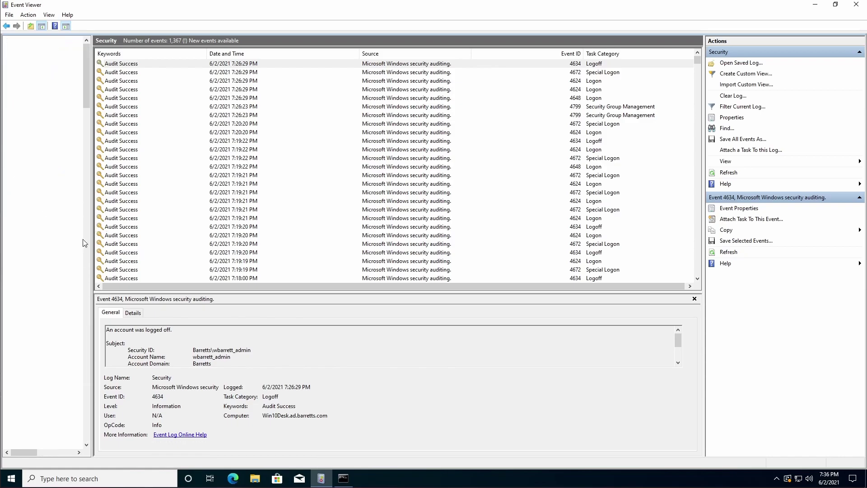
drag(92, 249, 148, 241)
scroll(105, 275, down, 11)
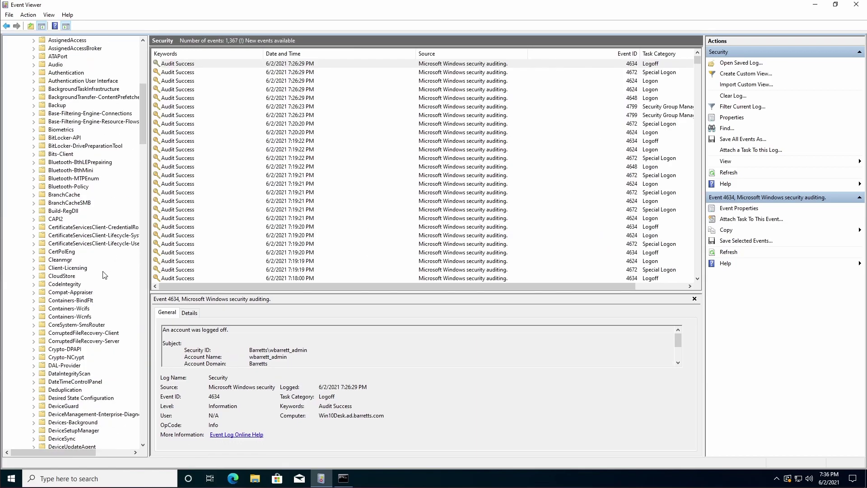
scroll(92, 282, down, 11)
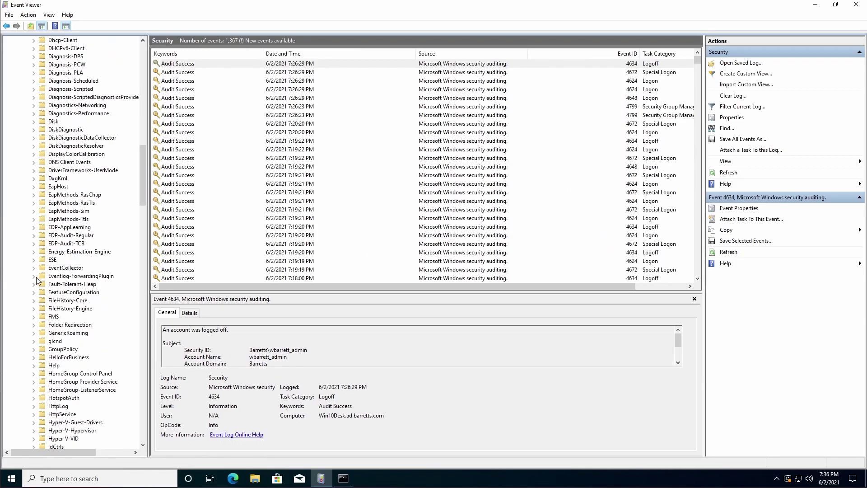
click(33, 276)
click(63, 285)
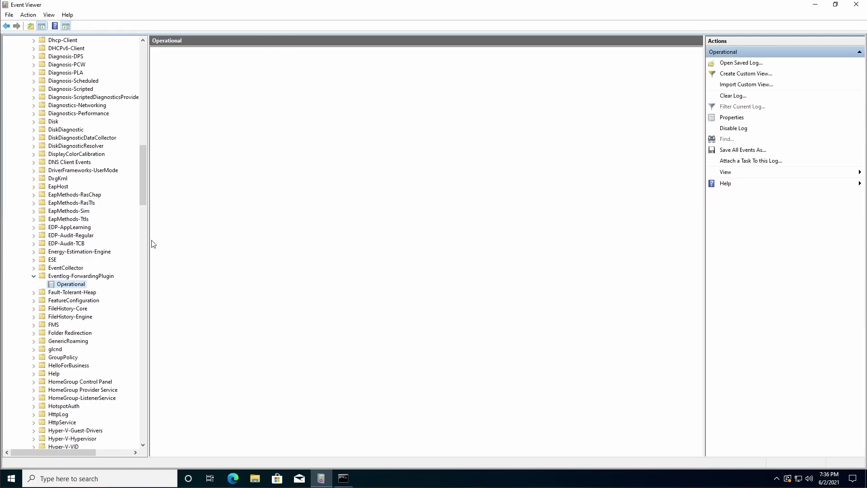
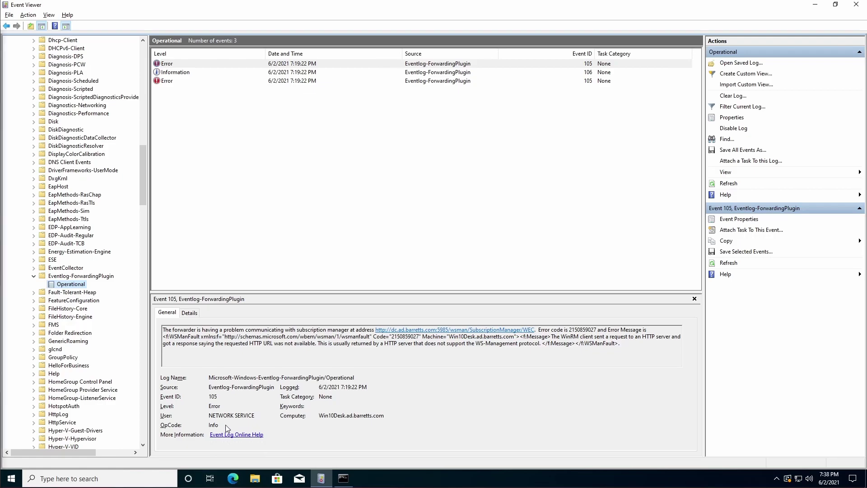
Switch to the domain controller's Event Viewer, where Test is Active with 0 source computers
key(alt)
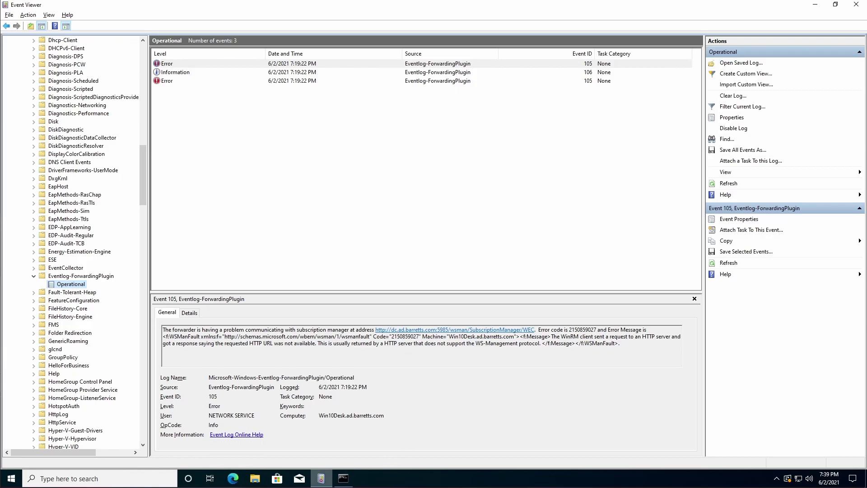
mouse_move(321, 478)
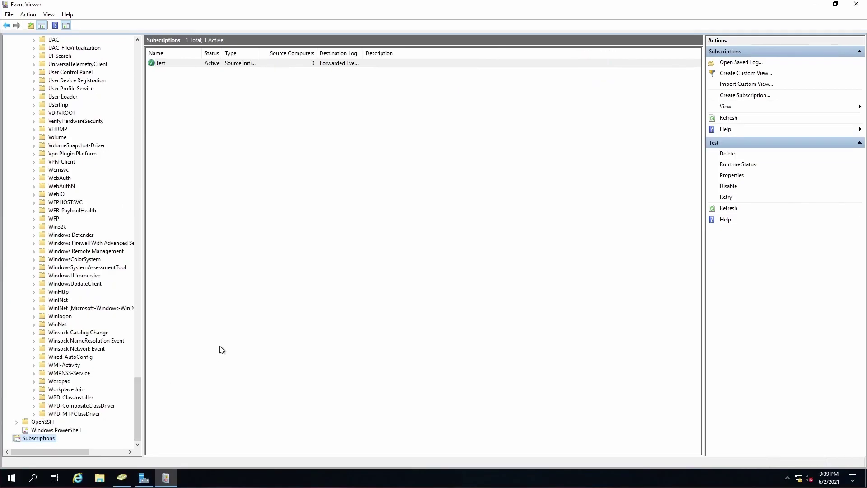
Launch Command Prompt as administrator from a Start search for cmd
click(12, 481)
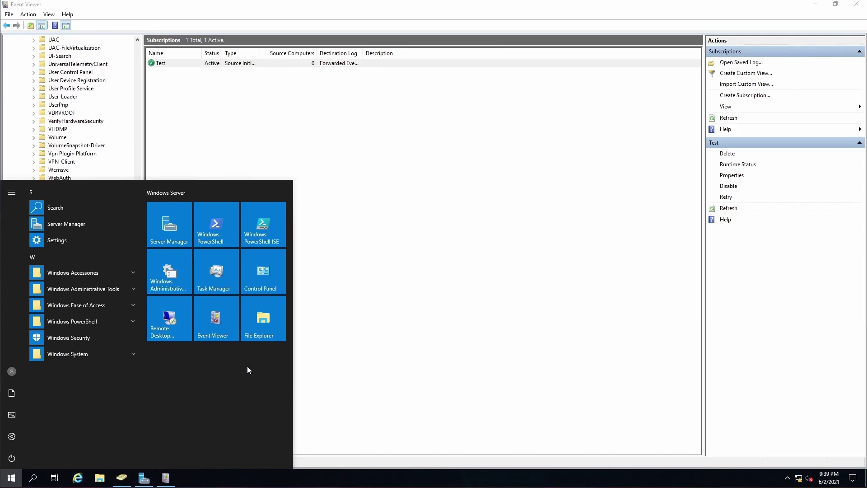
text(cmd)
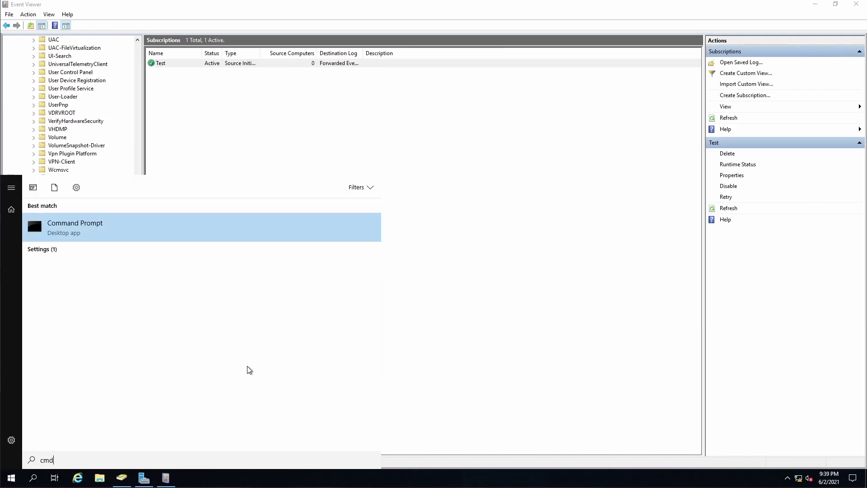
key(Return)
click(373, 293)
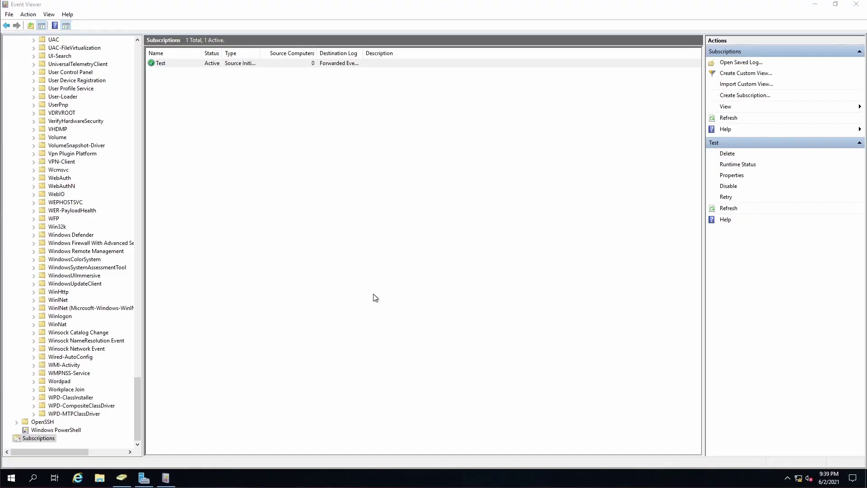
Run 'netsh http show urlacl' in an enlarged window and review the wsman 5985/5986 reservations
text(ne)
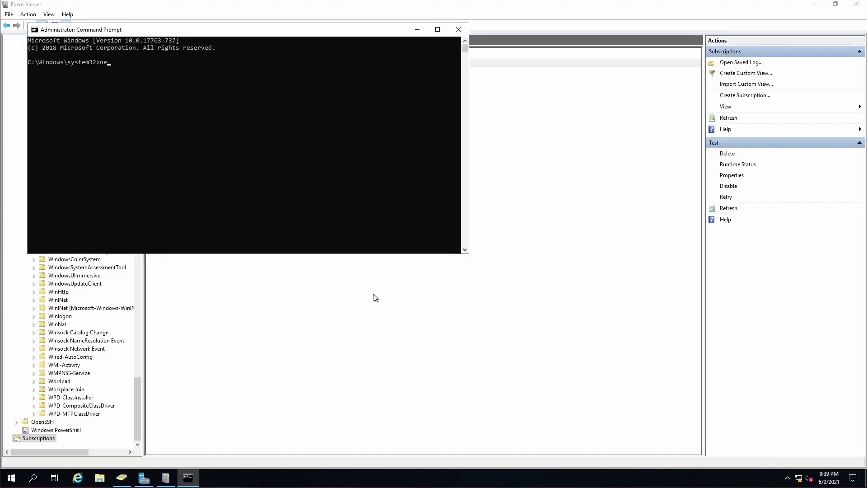
text(tsh http show urlacl)
key(Return)
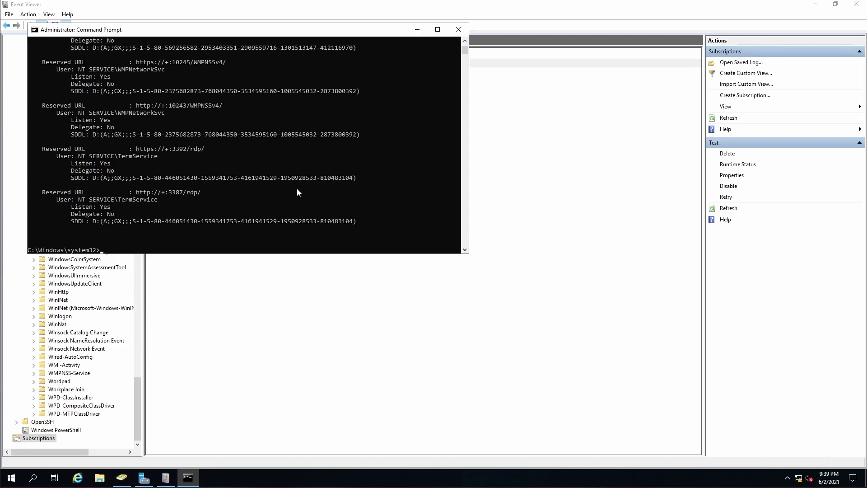
drag(469, 253, 599, 302)
scroll(269, 220, up, 7)
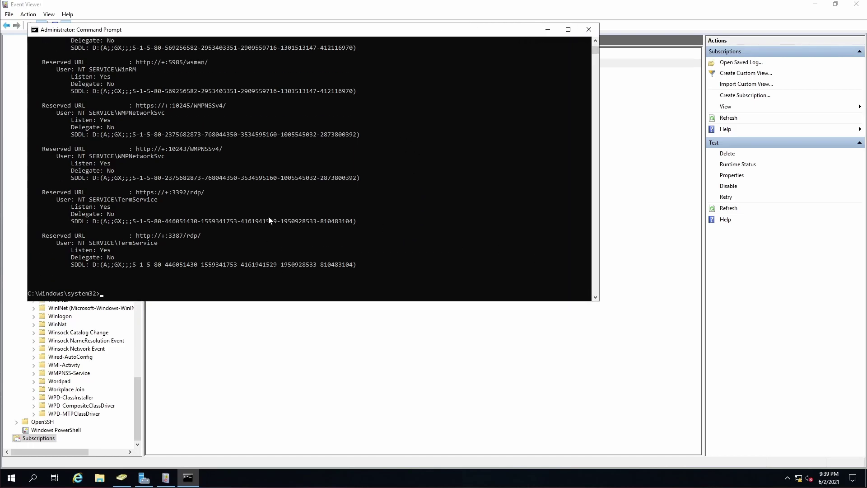
scroll(268, 216, up, 3)
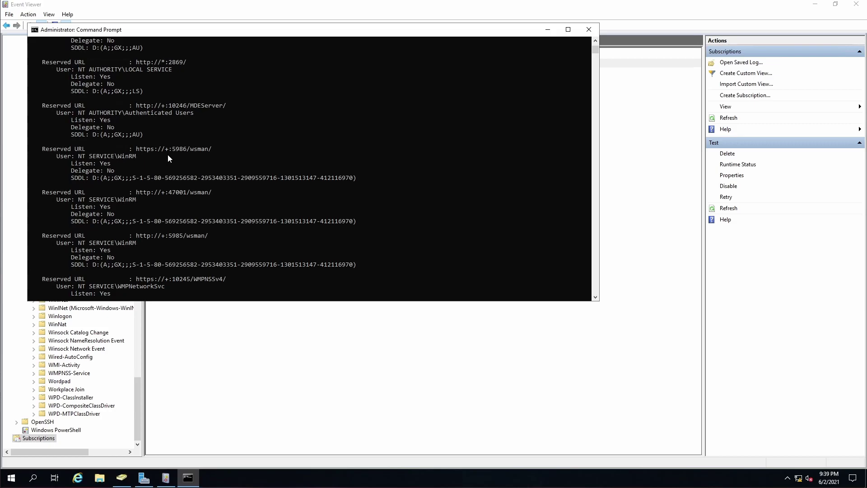
scroll(168, 156, up, 7)
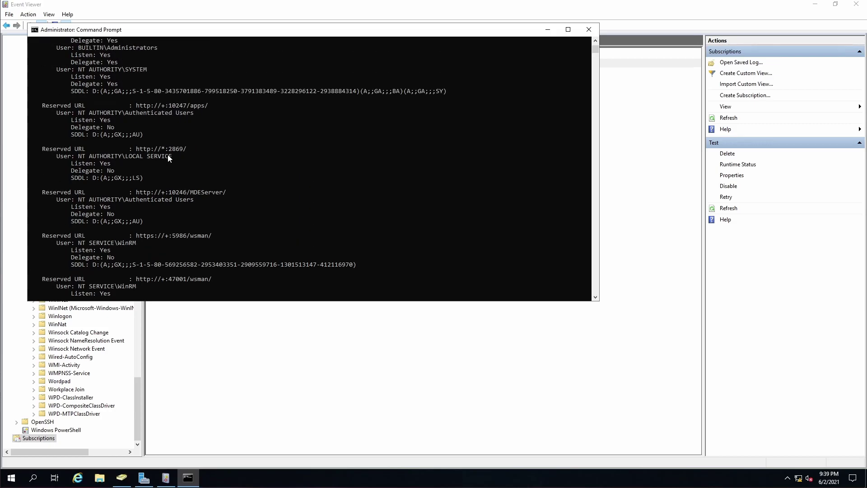
scroll(168, 156, up, 8)
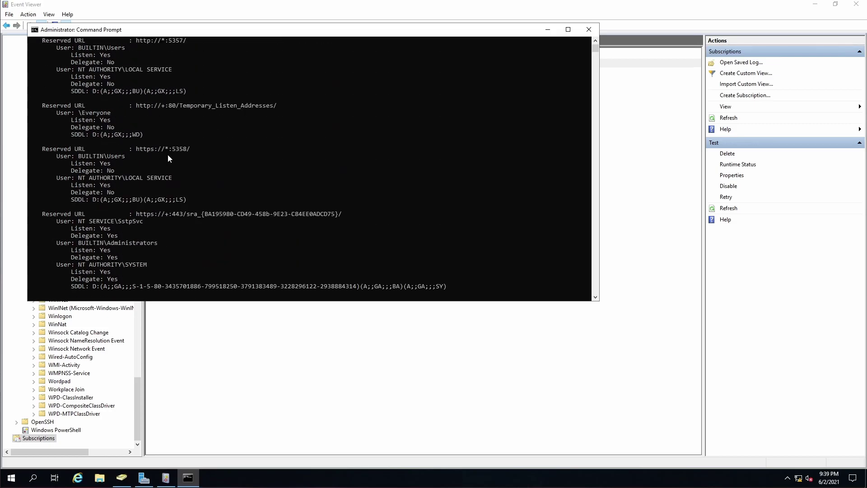
scroll(168, 157, up, 1)
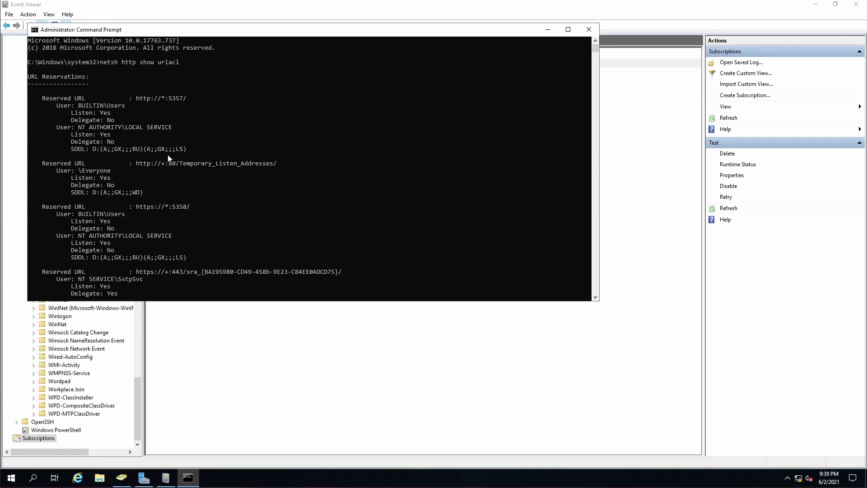
scroll(167, 155, down, 6)
scroll(168, 158, down, 6)
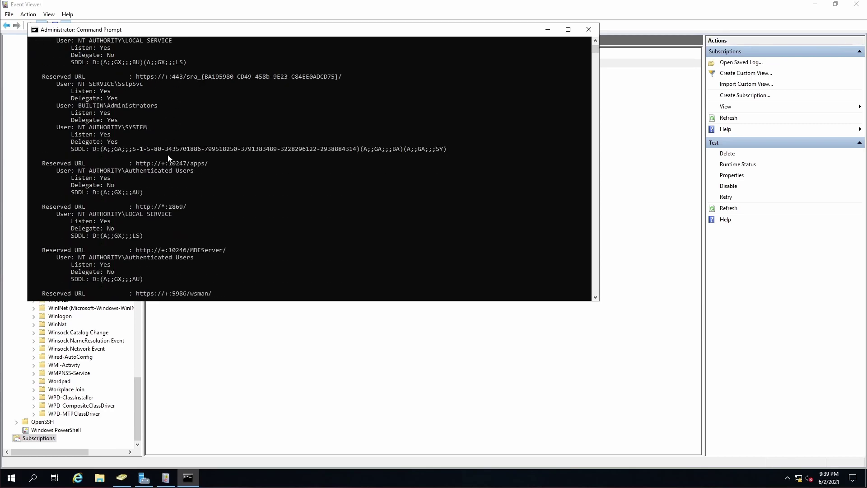
scroll(158, 178, down, 2)
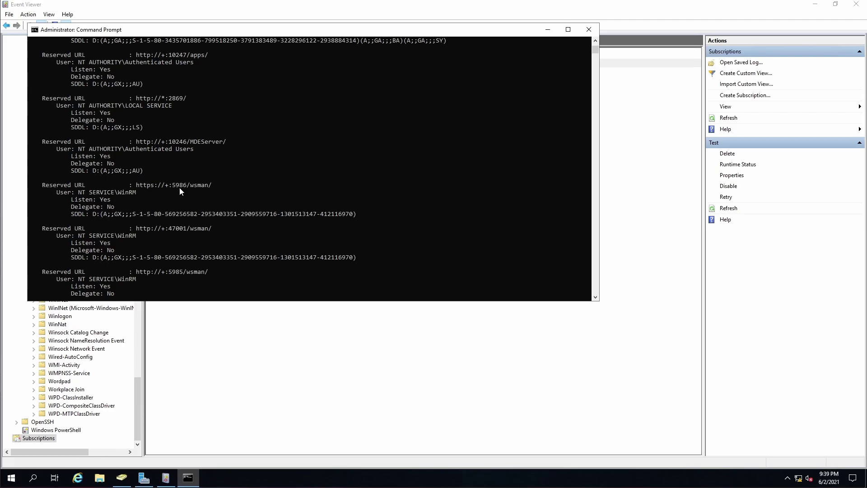
scroll(164, 275, down, 3)
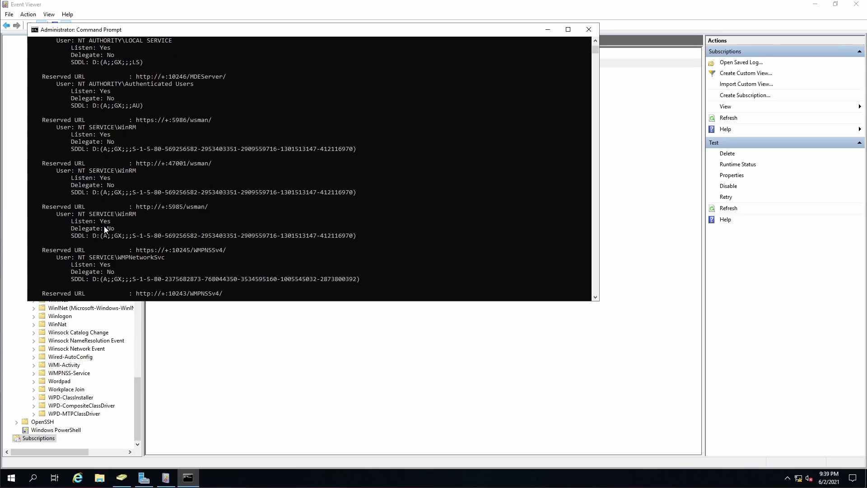
scroll(104, 225, down, 11)
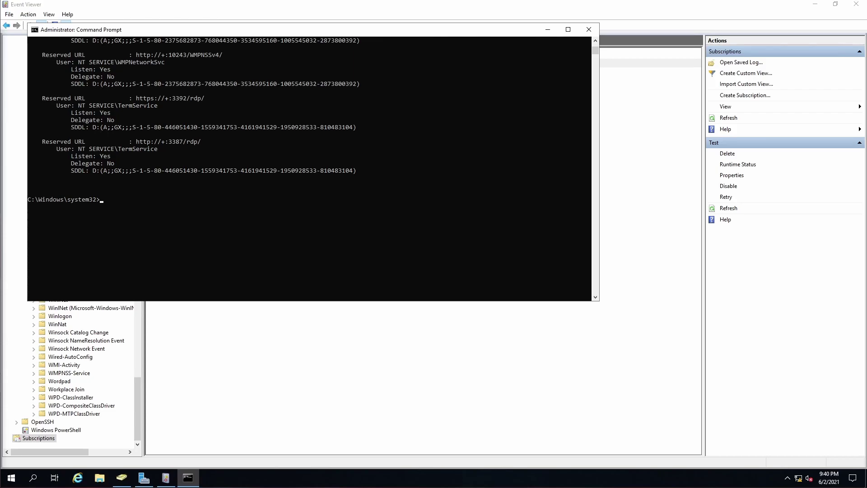
key(alt+Tab)
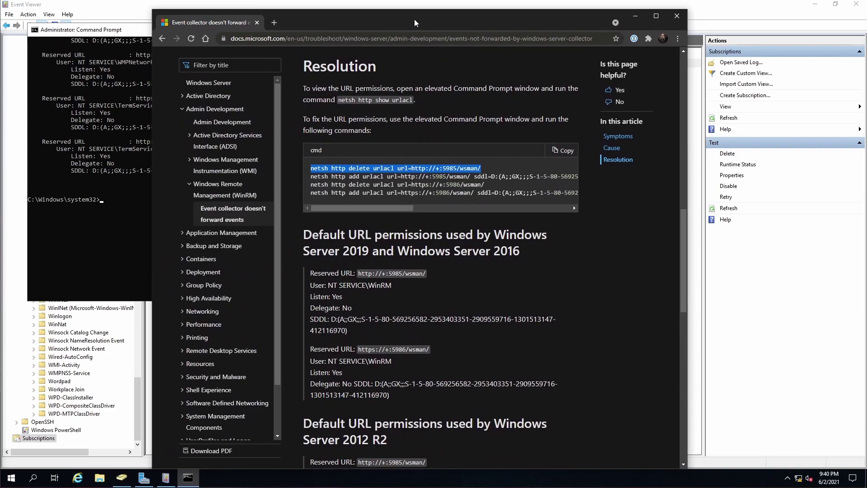
scroll(459, 153, up, 10)
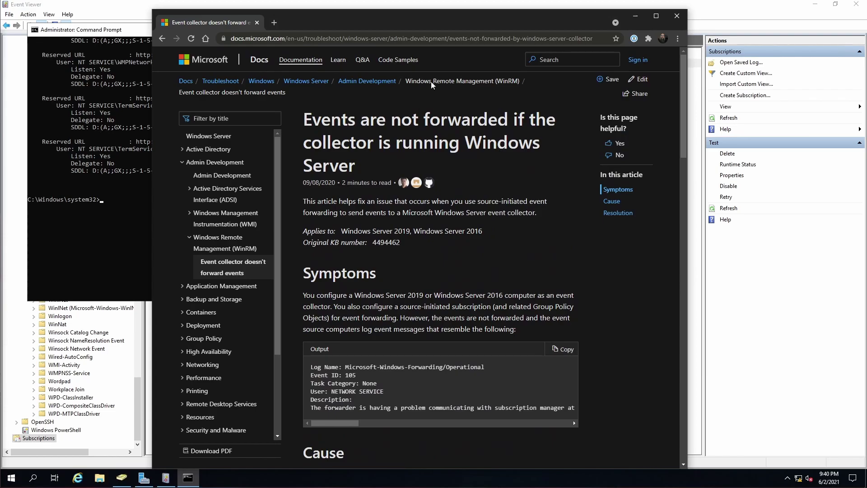
drag(454, 16, 0, 49)
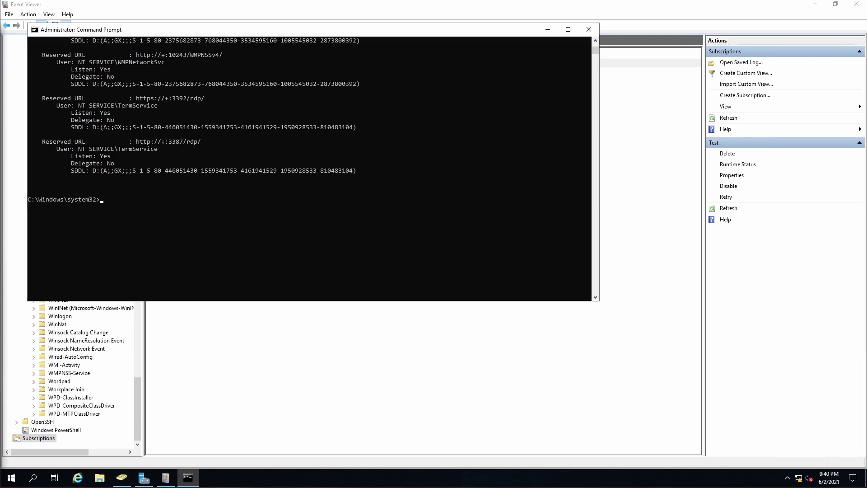
Delete the port 5985 wsman URL reservation and re-add it with the new SDDL
click(163, 200)
right_click(162, 200)
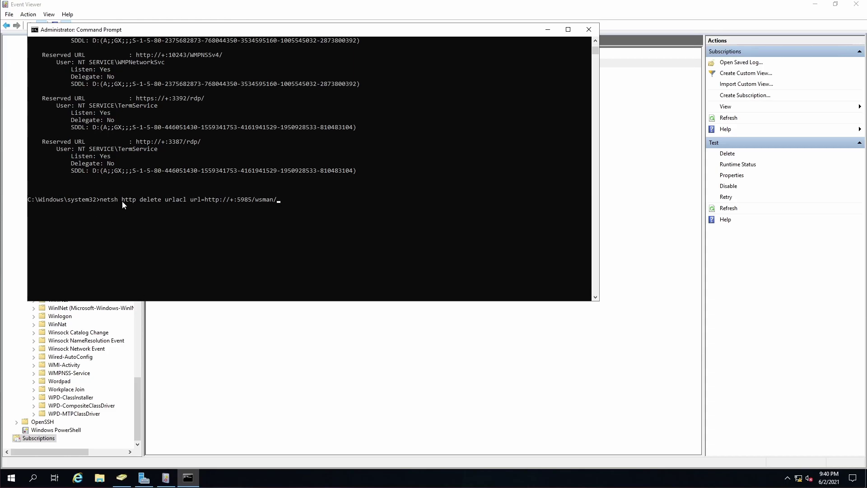
key(Return)
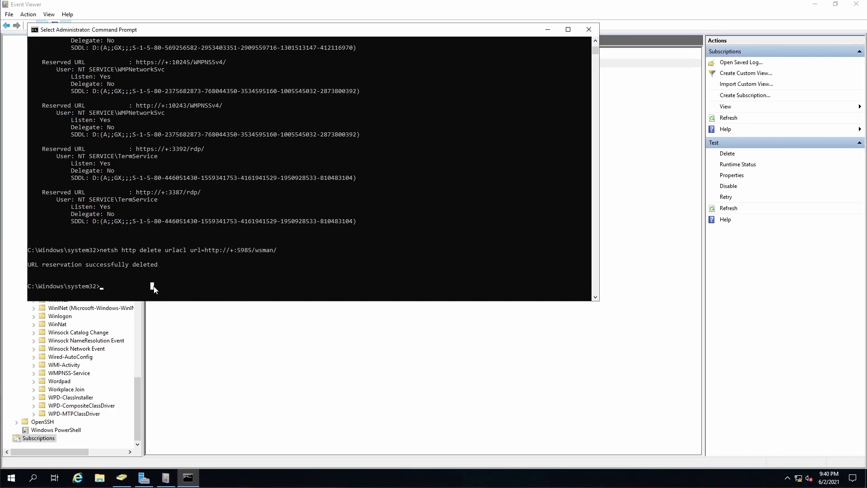
key(ctrl+v)
key(Return)
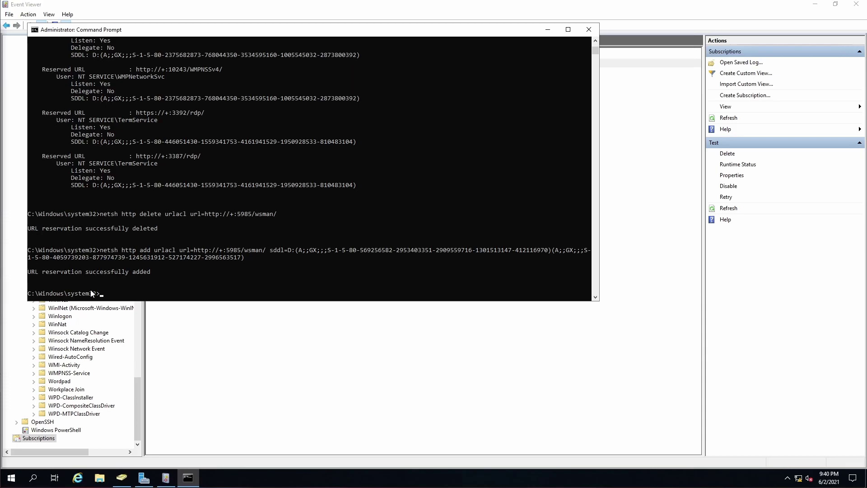
text(netsh http delete urlacl url=https://+:5986/wsman/)
key(Return)
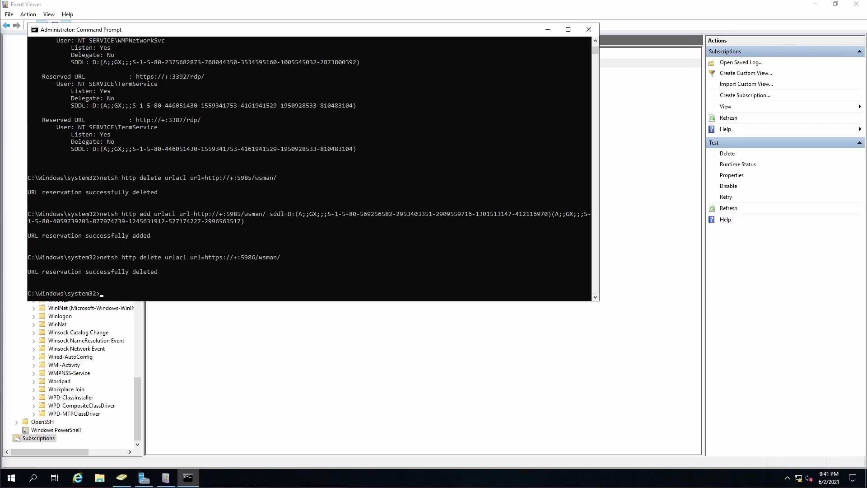
key(ctrl+v)
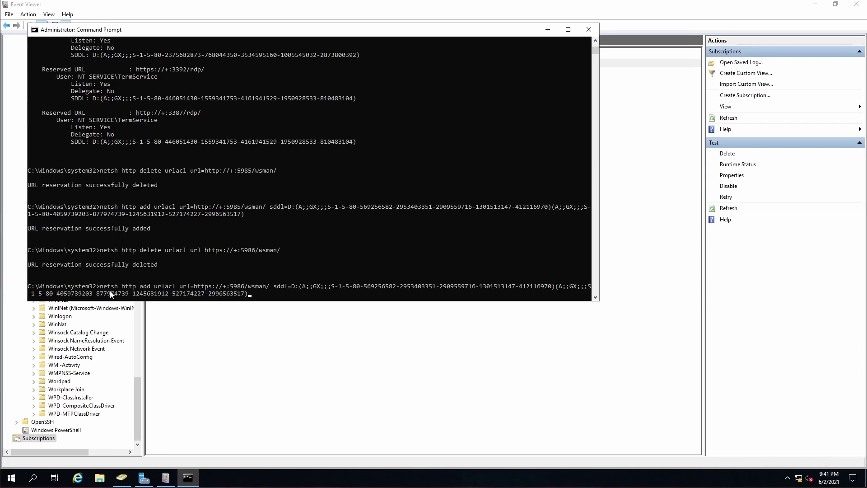
key(Return)
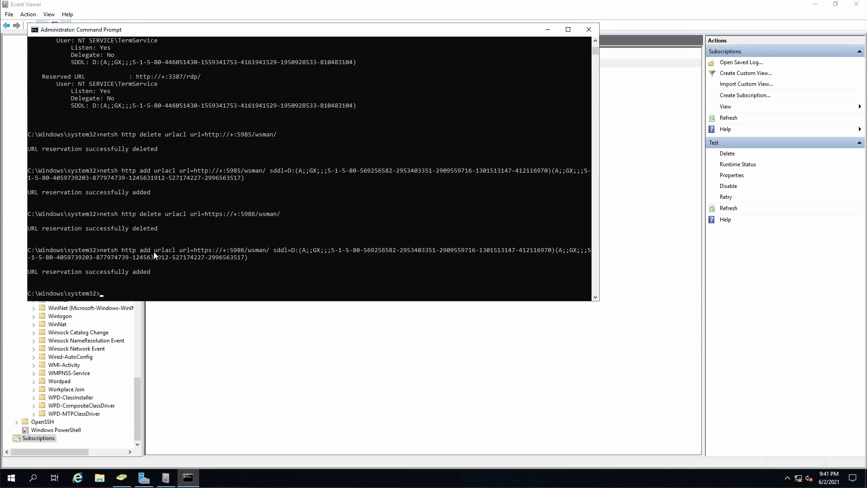
List the URL reservations again with netsh http show urlacl
click(174, 294)
key(Escape)
key(Up)
key(Up)
key(Up)
key(Up)
key(Up)
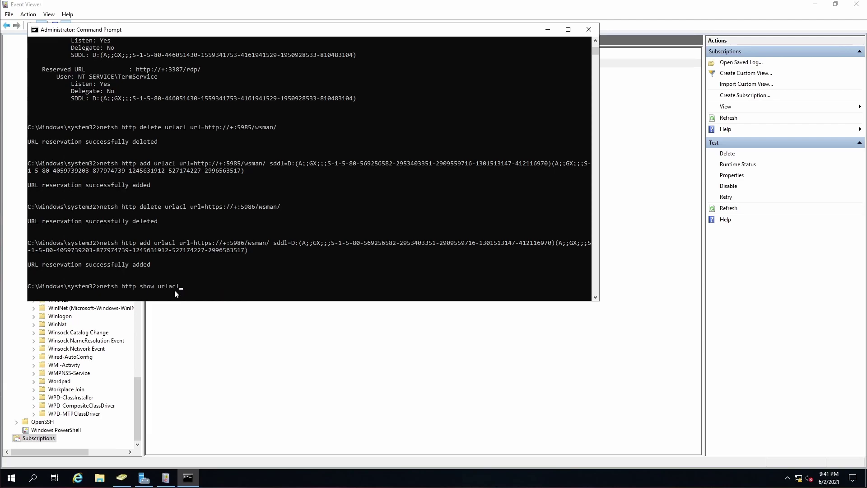
key(Return)
scroll(155, 259, up, 1)
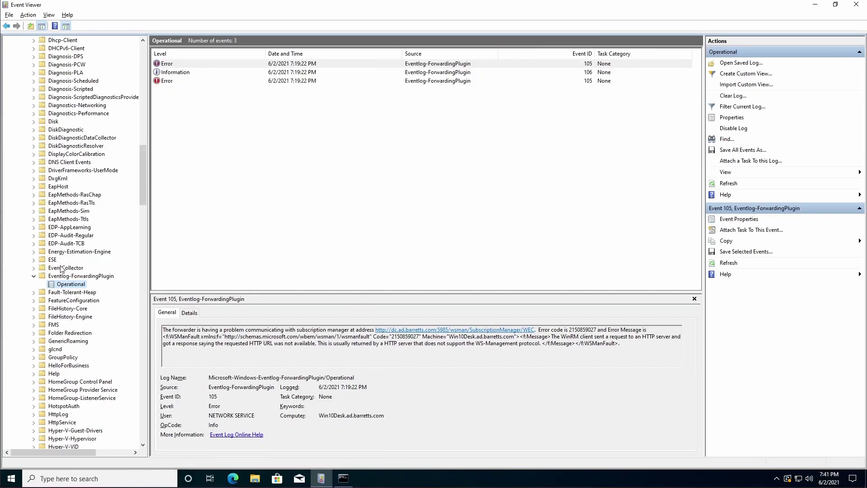
click(62, 276)
click(59, 286)
scroll(97, 268, up, 20)
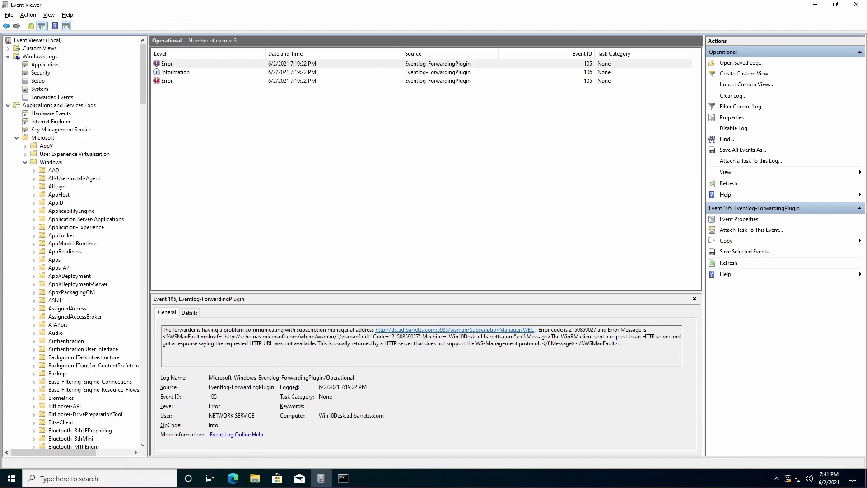
click(49, 97)
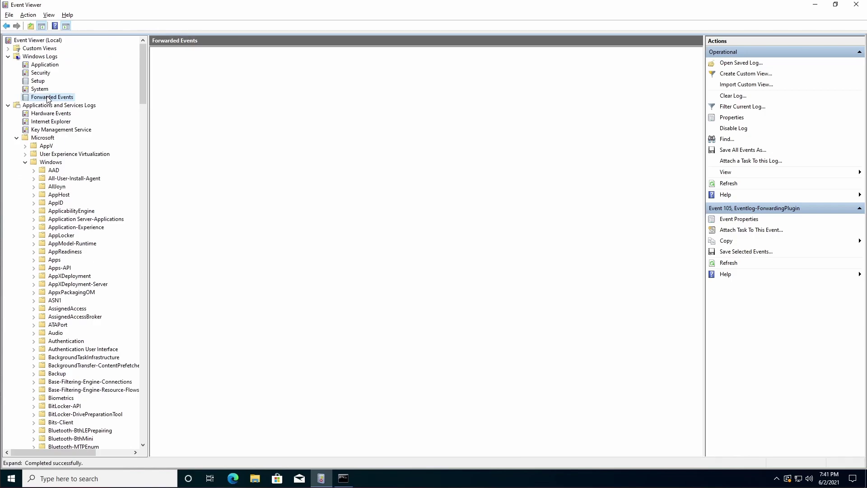
scroll(75, 237, down, 17)
scroll(75, 237, down, 13)
click(68, 236)
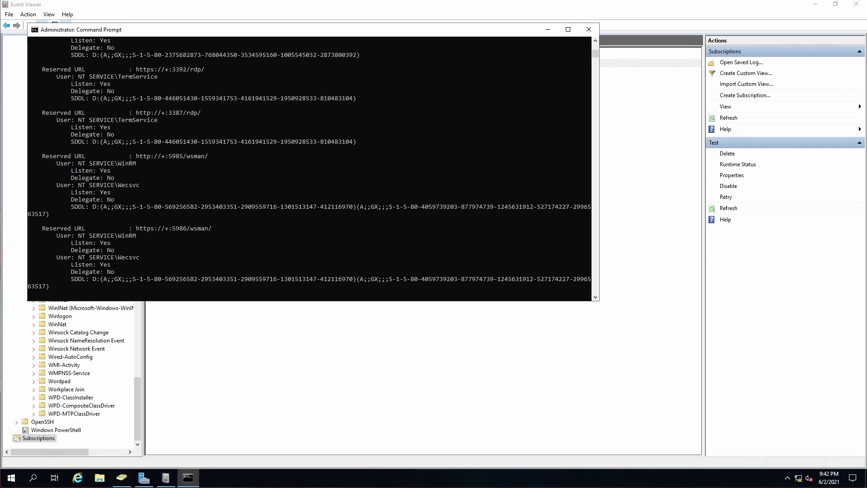
Refresh the Subscriptions node in Event Viewer; Test stays Active with 0 source computers
click(289, 355)
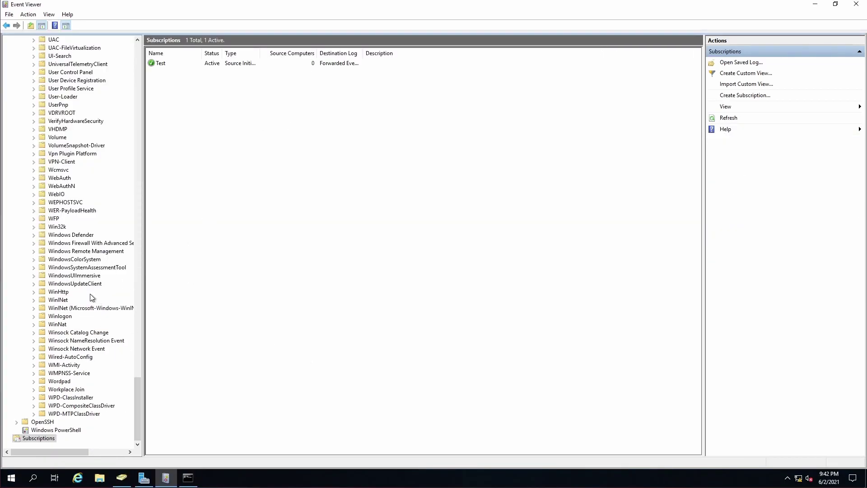
right_click(38, 438)
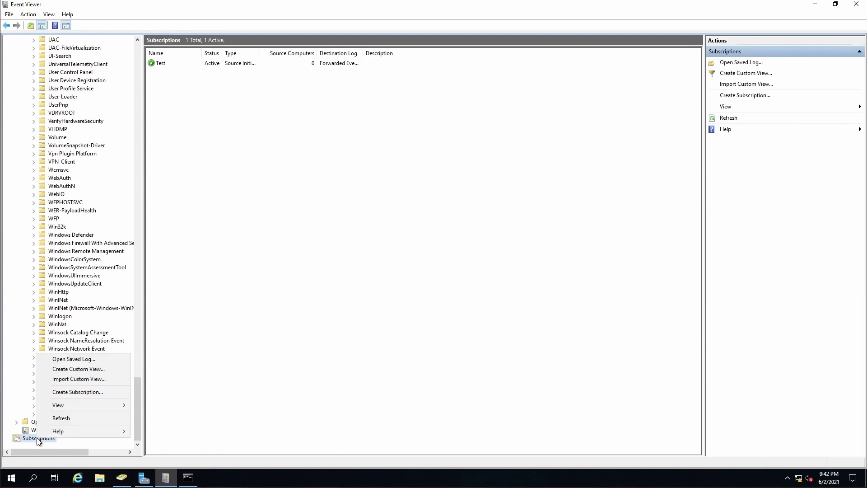
click(61, 418)
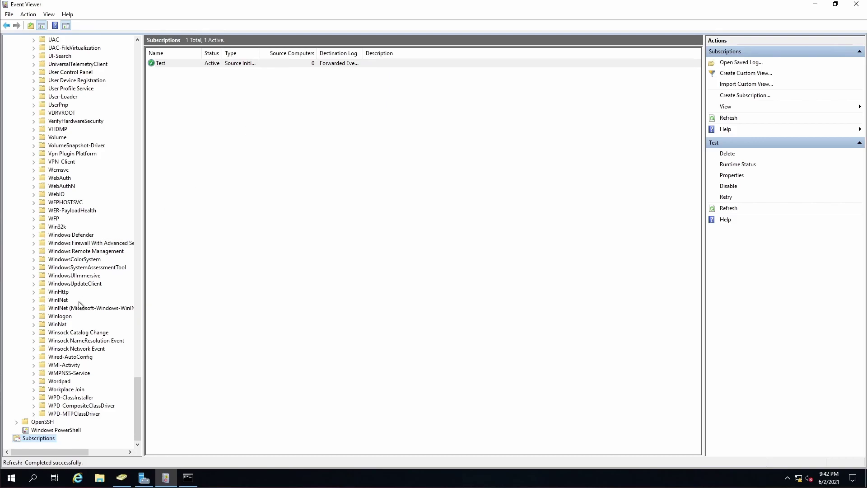
View EventCollector Operational, then the Eventlog-ForwardingPlugin Operational log with three Information 106 events
scroll(79, 314, up, 14)
scroll(79, 315, up, 20)
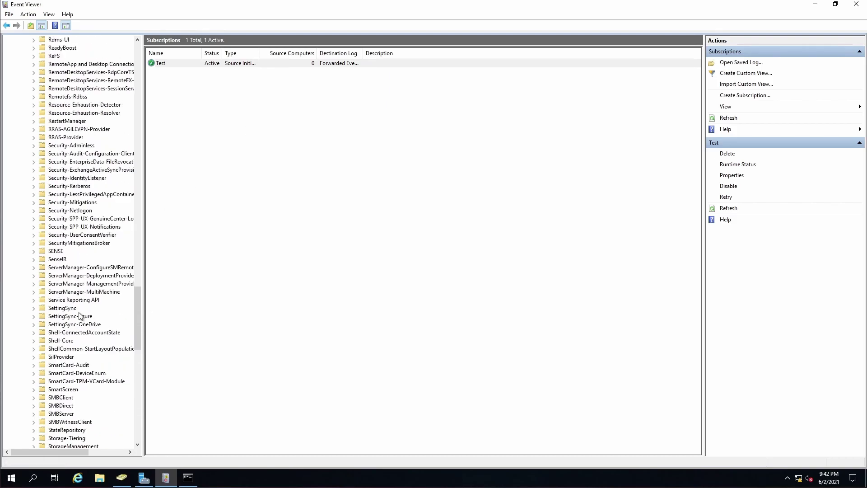
scroll(81, 316, up, 18)
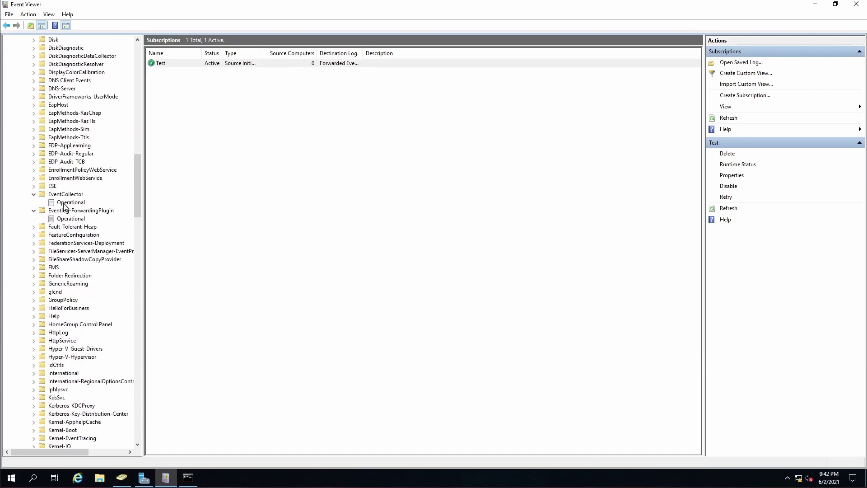
click(68, 202)
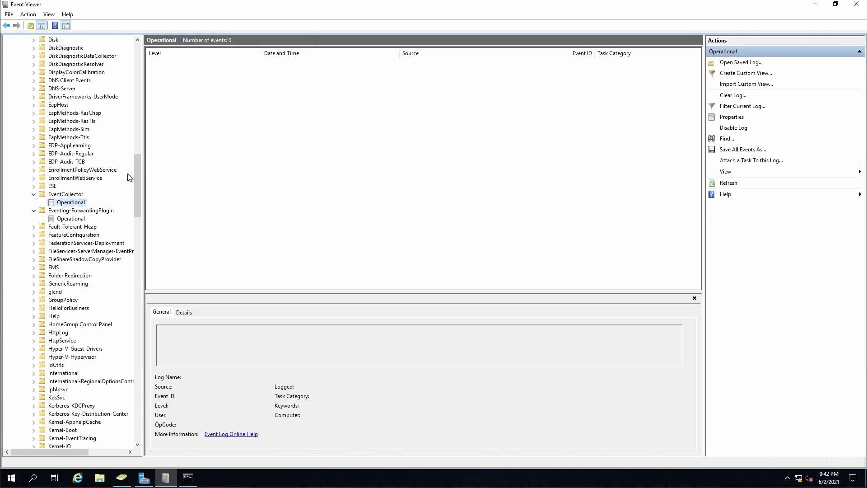
click(71, 219)
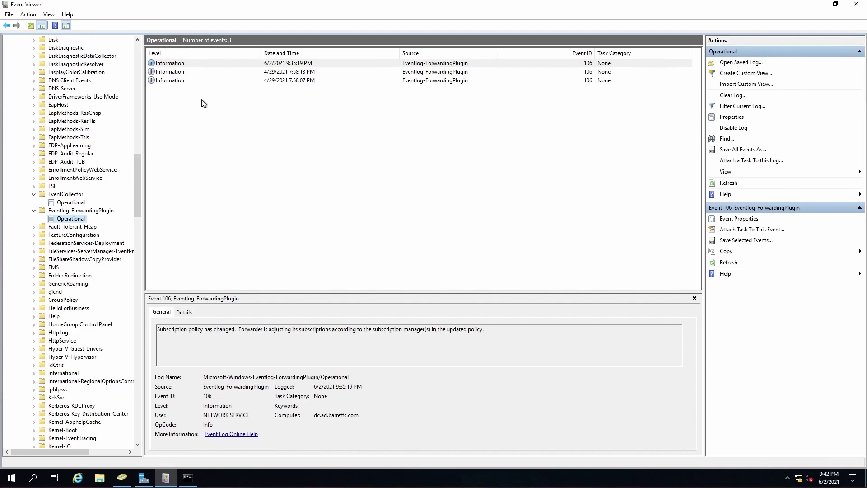
scroll(100, 205, up, 2)
scroll(98, 204, up, 20)
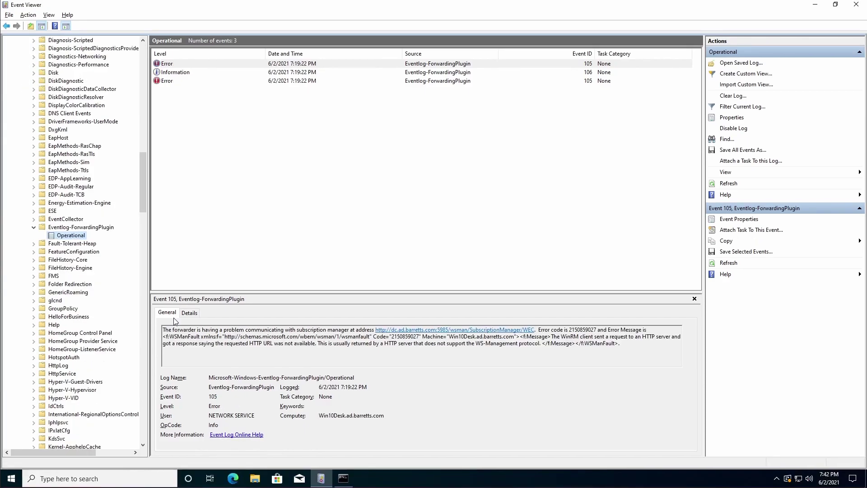
scroll(104, 204, up, 20)
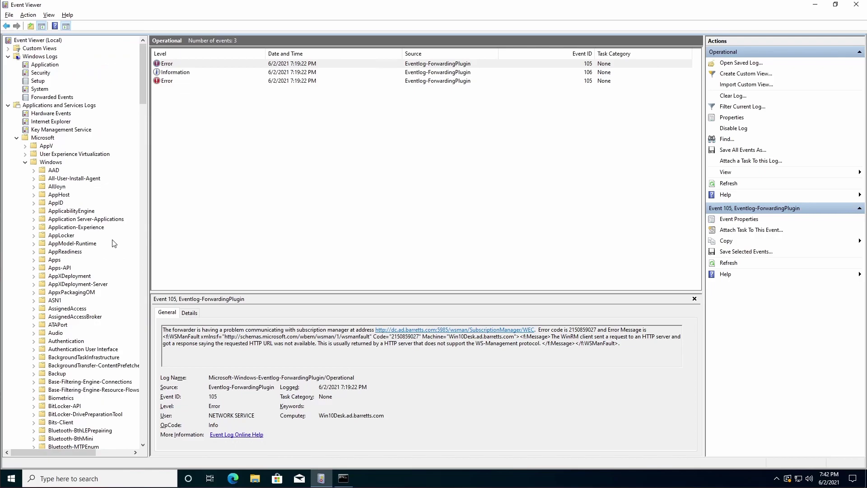
click(49, 74)
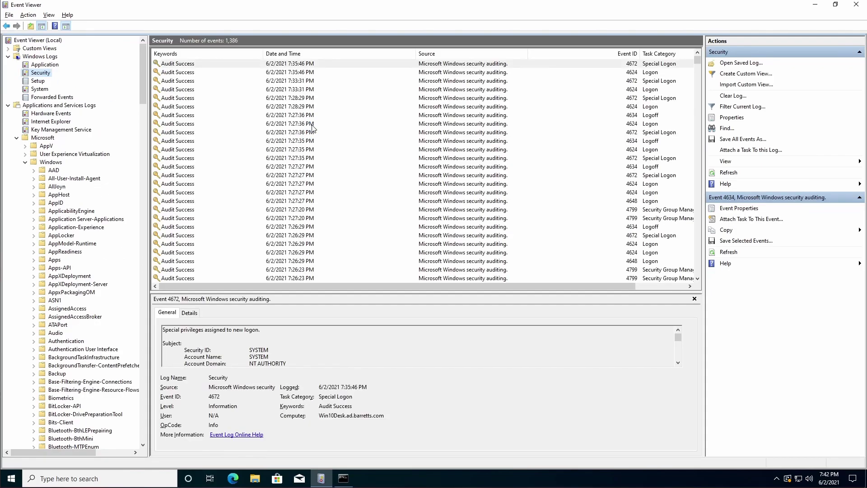
click(729, 252)
scroll(73, 337, down, 13)
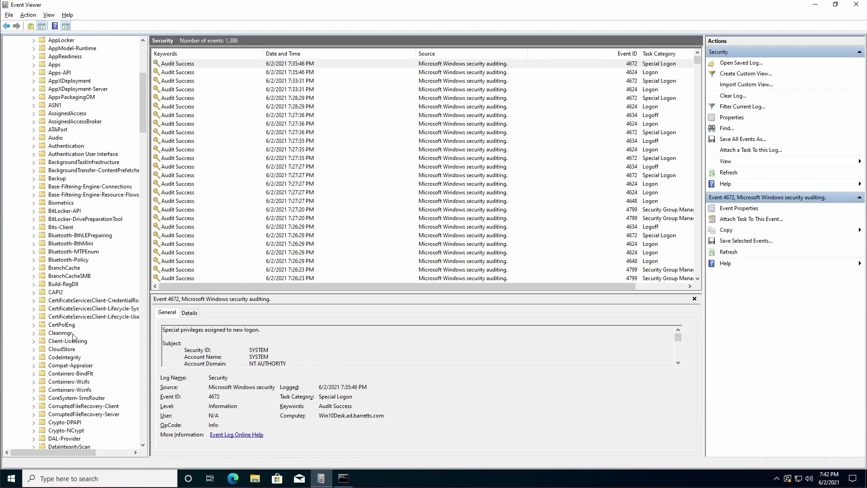
scroll(73, 336, down, 12)
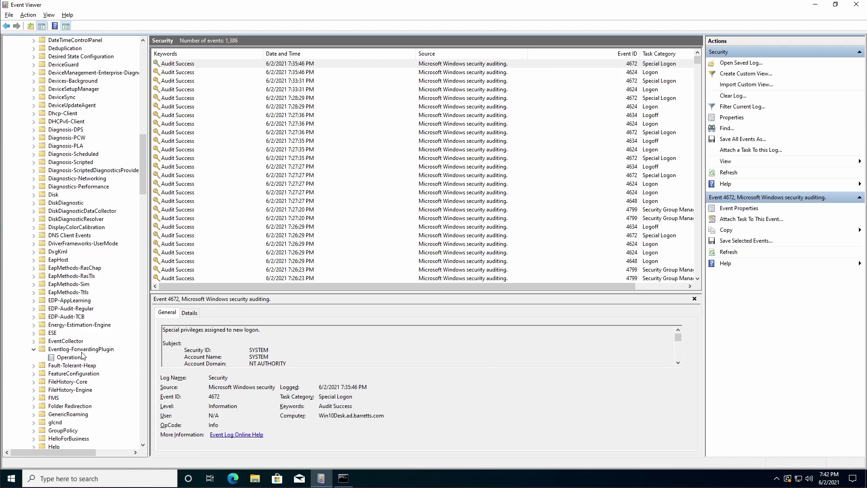
click(79, 358)
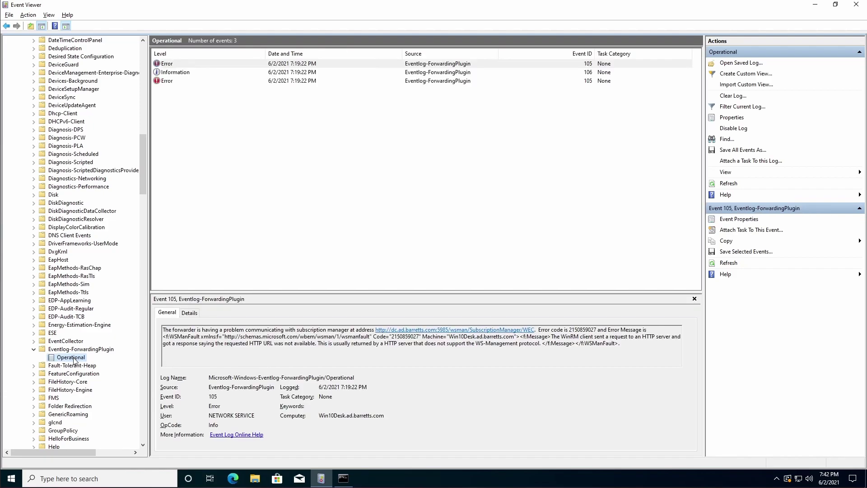
click(344, 478)
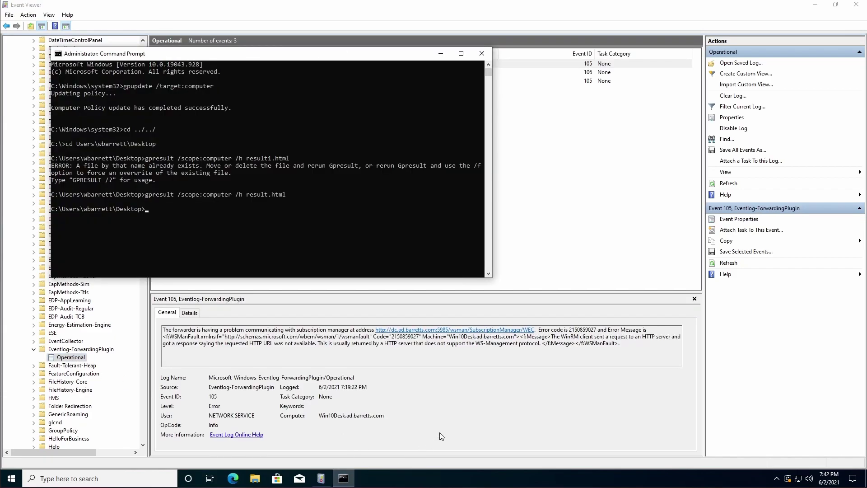
Rerun gpupdate /target:computer from command history, then minimize the console
key(Up)
key(Up)
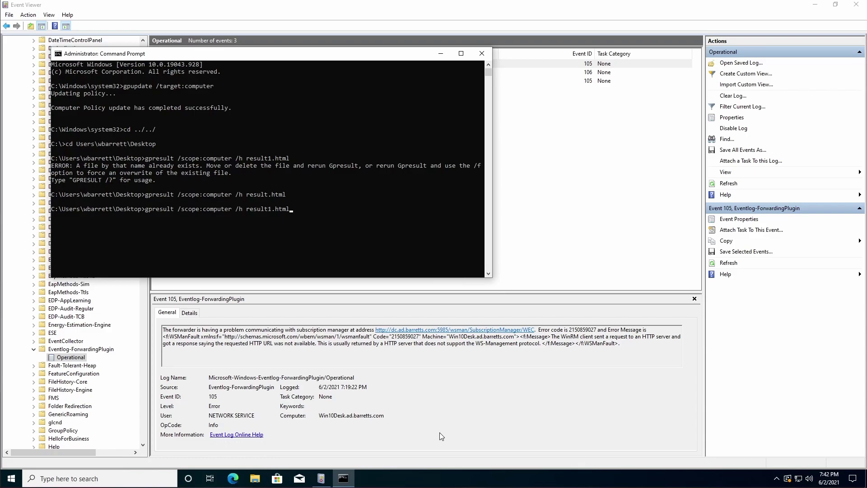
key(Up)
key(Up)
key(Up)
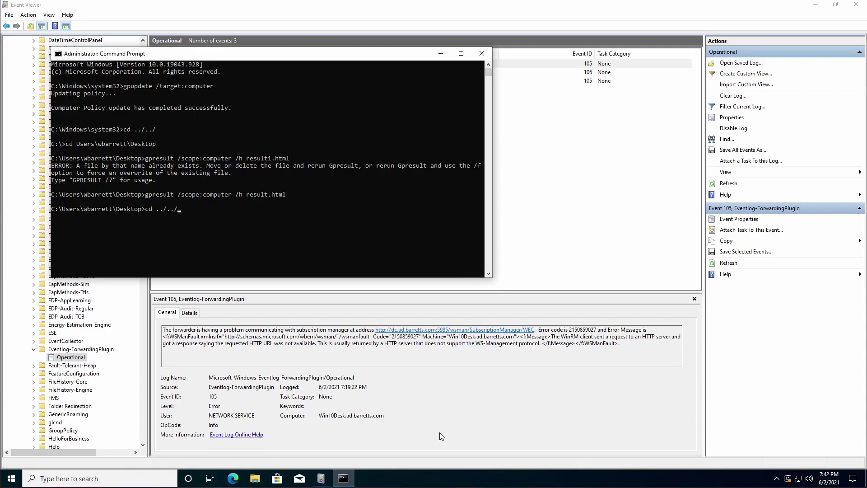
key(Return)
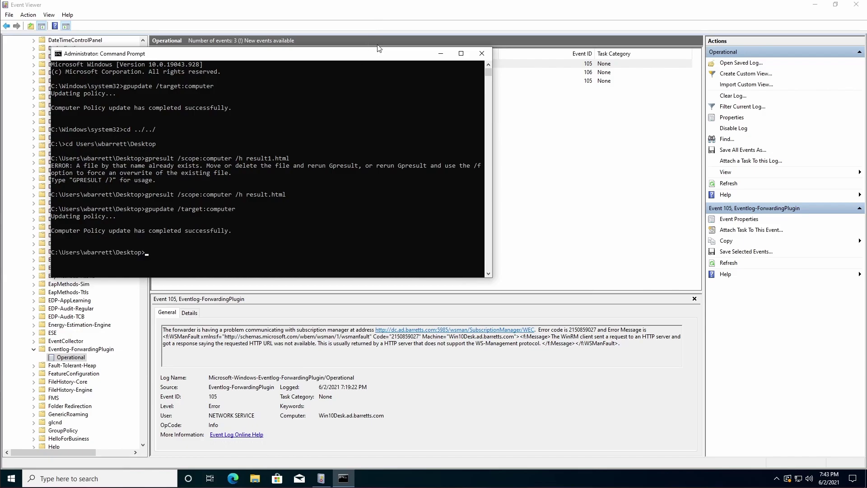
click(441, 53)
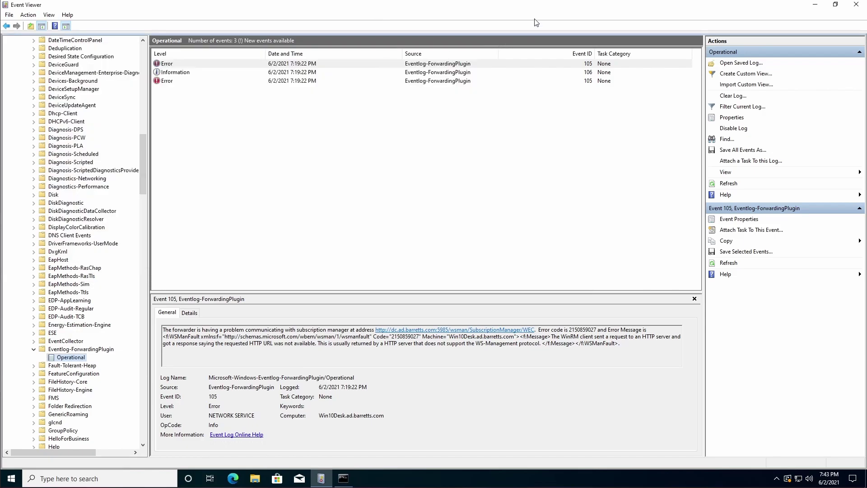
Refresh the Operational log to five events and open the subscription manager URL in Microsoft Edge
click(728, 263)
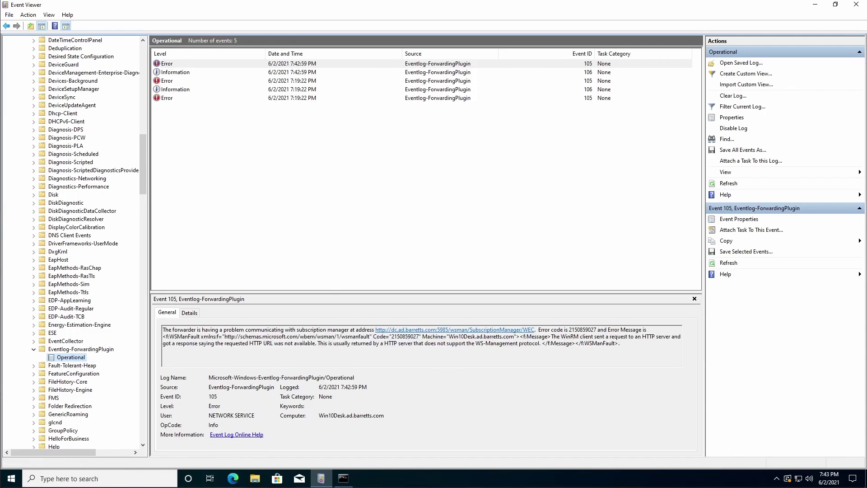
click(454, 331)
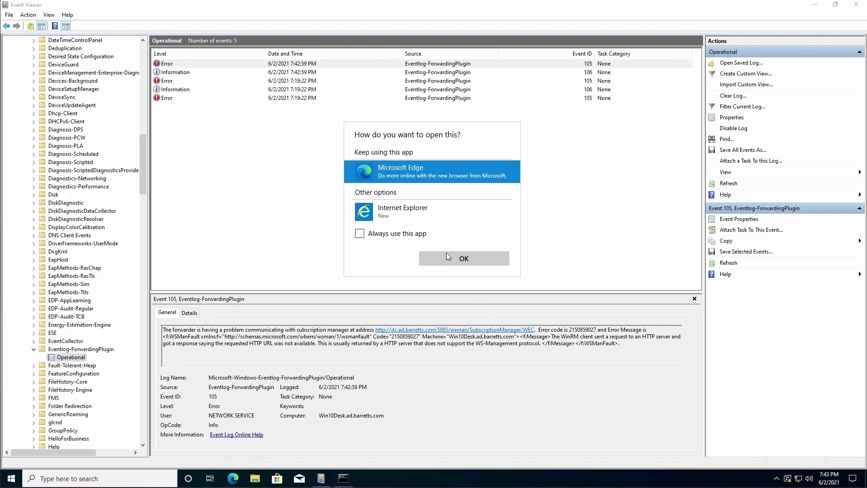
click(452, 258)
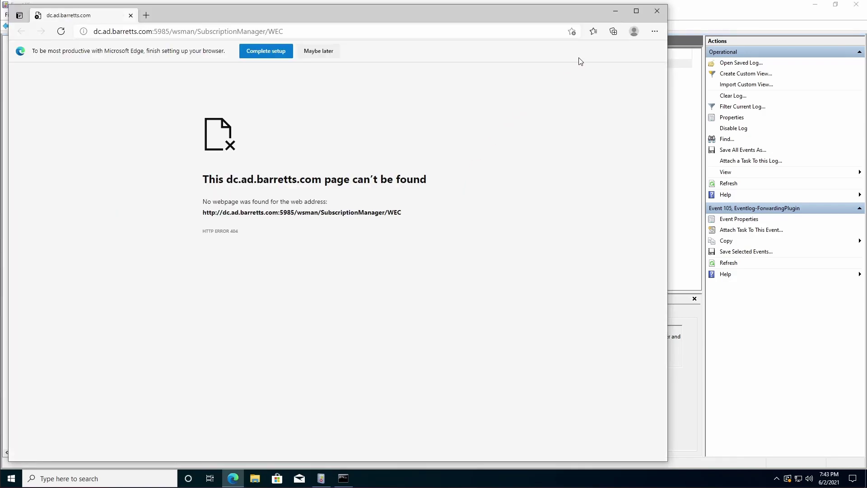
Close the Edge window showing HTTP 404 for the subscription manager address
click(656, 12)
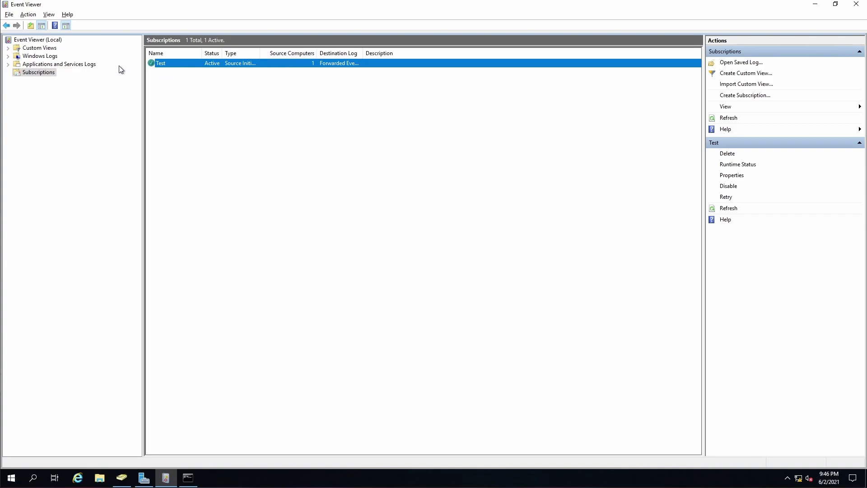
Open Forwarded Events under Windows Logs and select the Information 111 event from Win10Desk
click(8, 48)
click(8, 48)
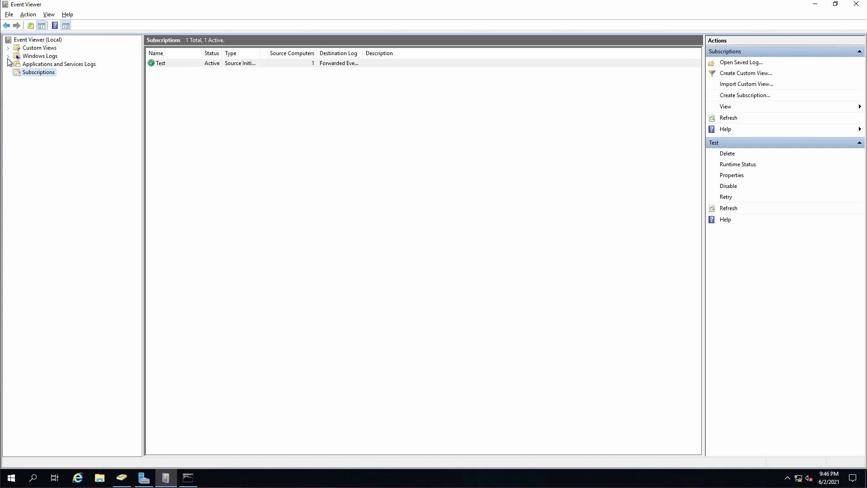
click(8, 57)
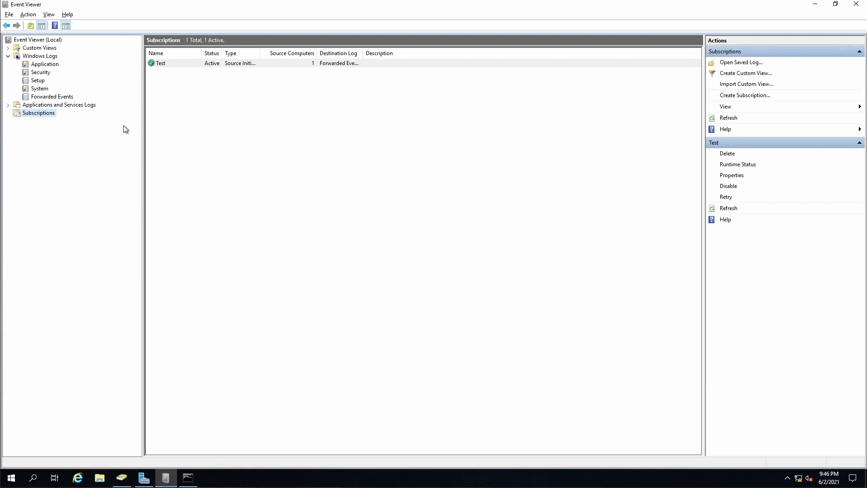
click(57, 98)
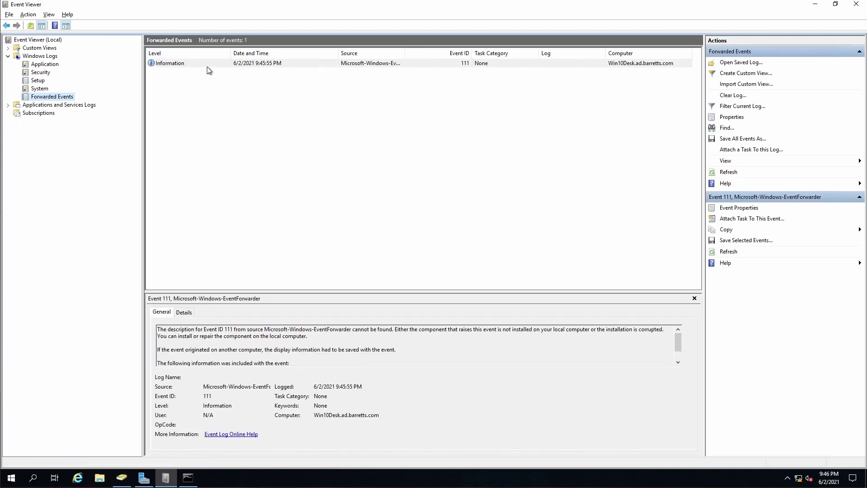
click(207, 65)
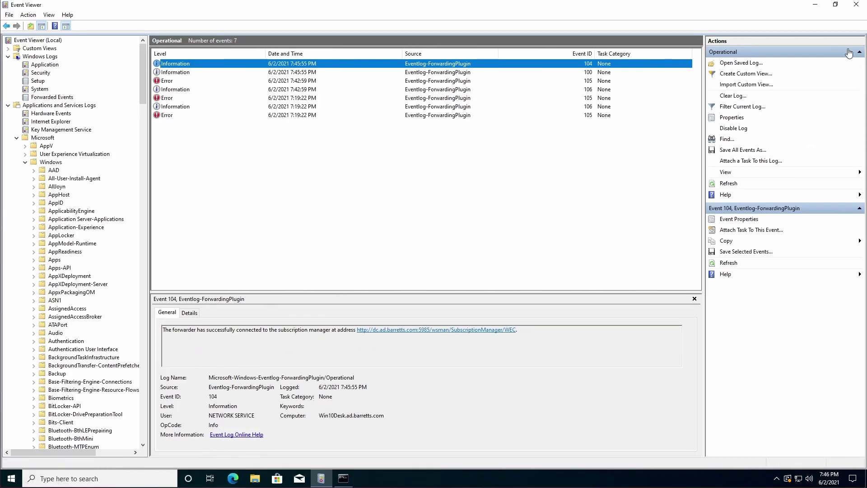
Close Event Viewer and exit the Command Prompt
click(856, 5)
click(331, 219)
text(exit)
key(Return)
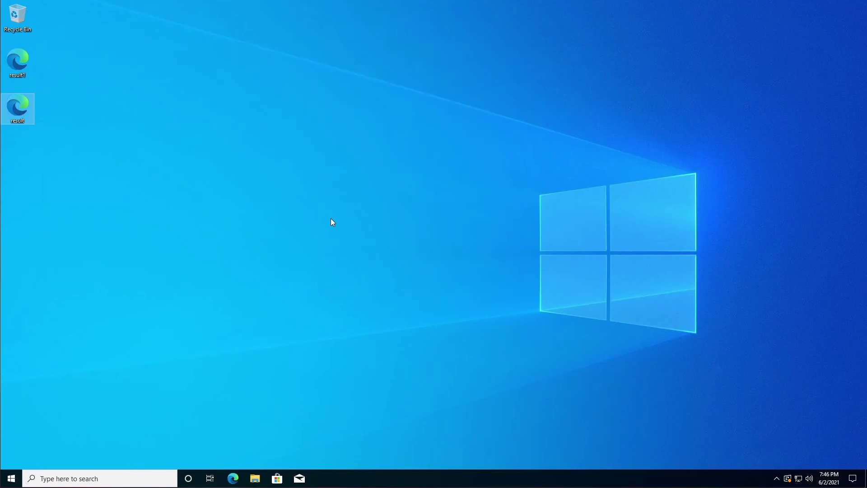
Sign out of Windows from the Start menu's account options
click(12, 478)
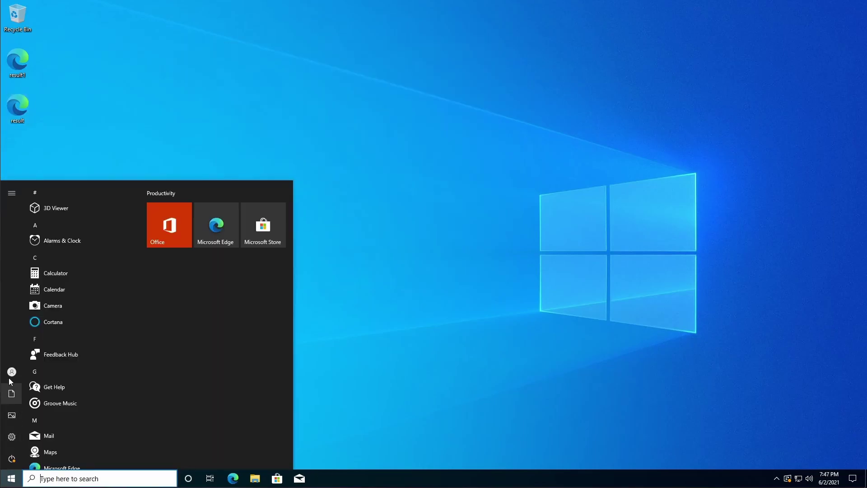
click(10, 378)
click(23, 350)
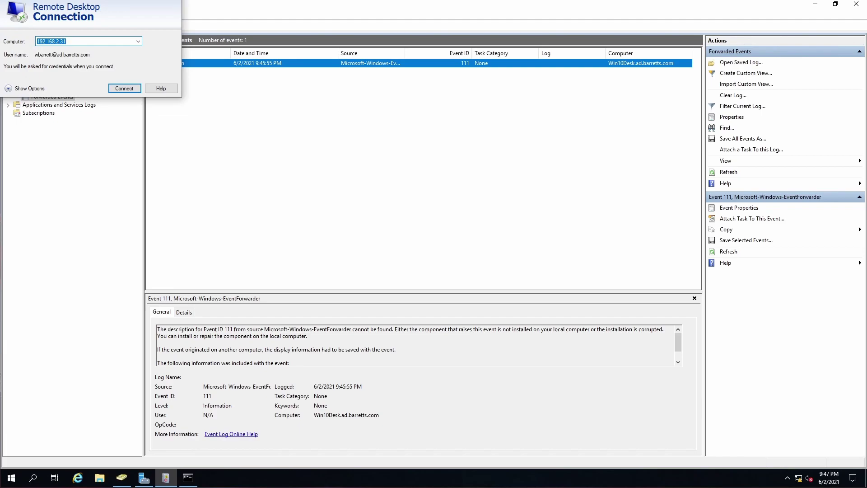
Connect to 192.168.2.31 over Remote Desktop and sign in with the account password
key(Return)
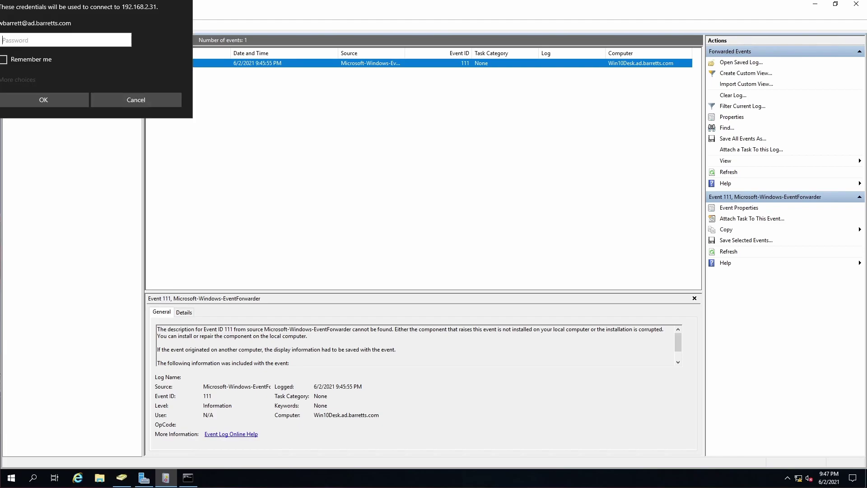
text(•••••••••••)
key(Return)
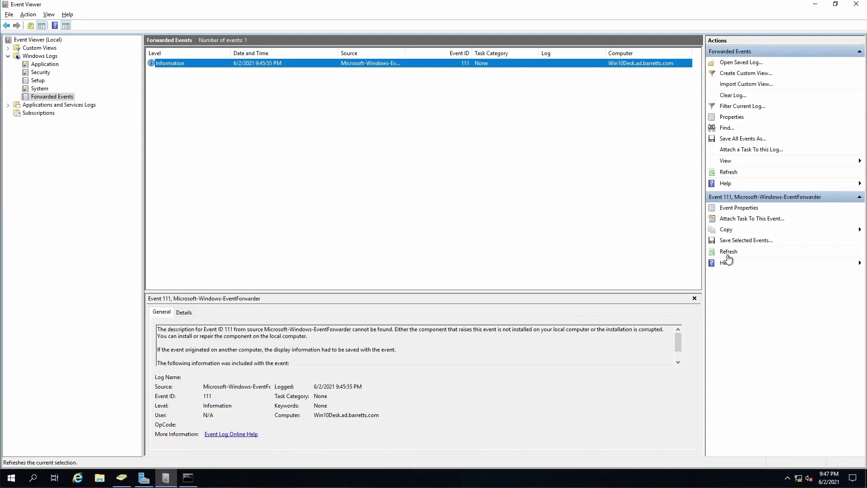
Refresh Forwarded Events until 23 Win10Desk events load, then confirm the Test subscription is Active
click(728, 253)
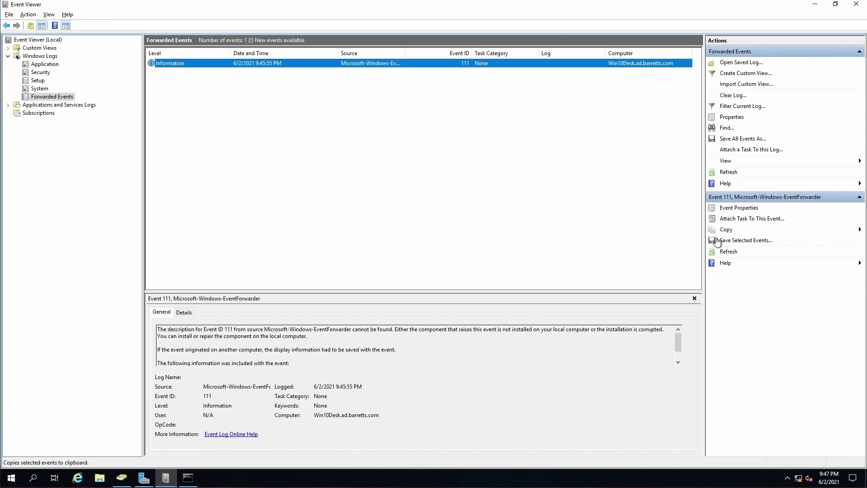
click(727, 252)
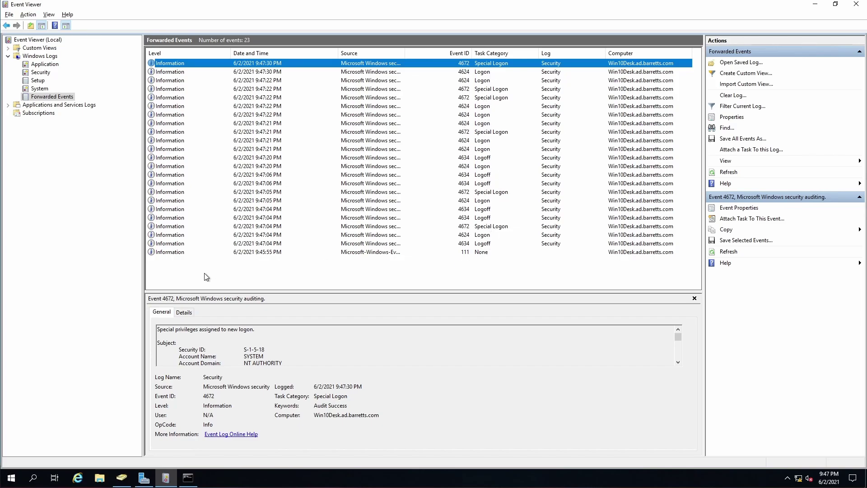
click(29, 117)
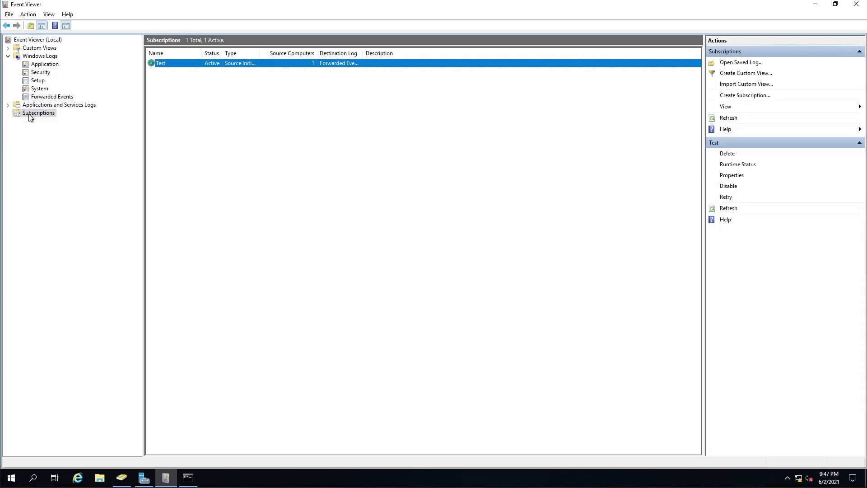